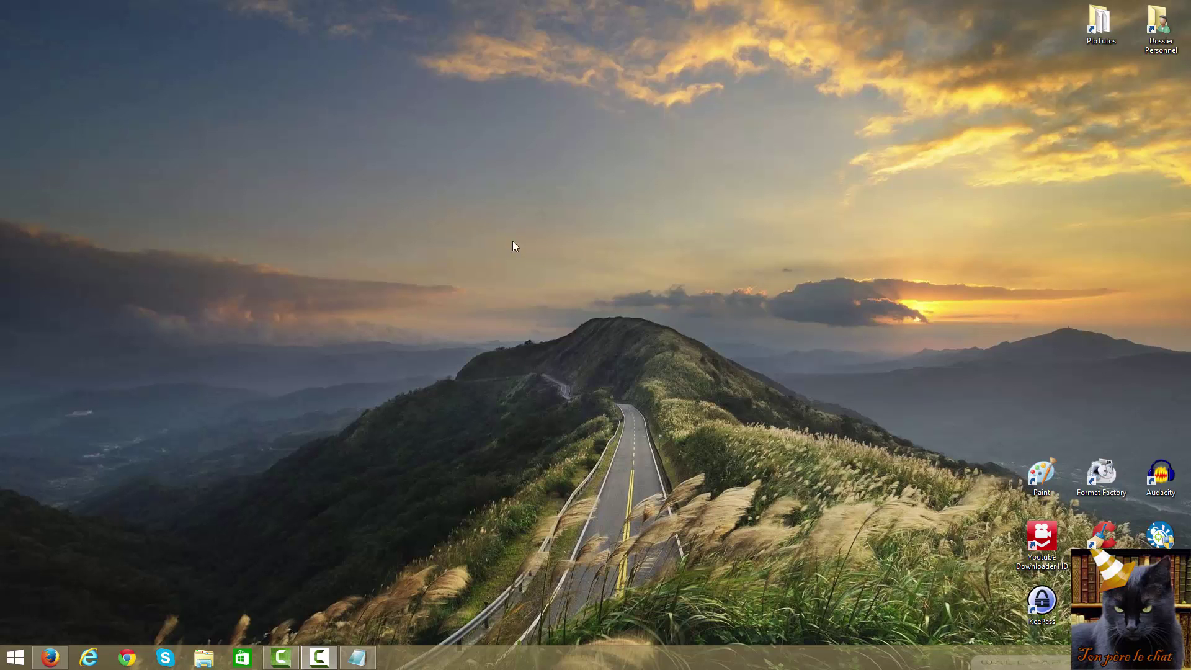
# From the Firefox start page, search for 'evernote' and open the Evernote French homepage result
pyautogui.click(52, 663)
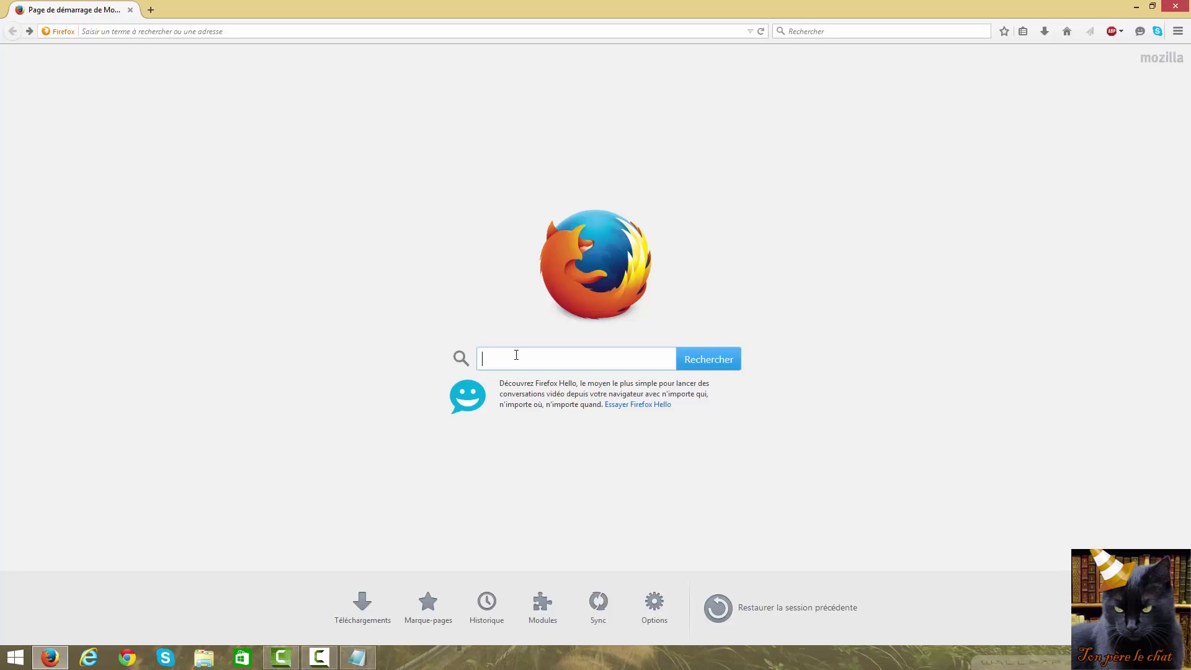
pyautogui.write('evernote')
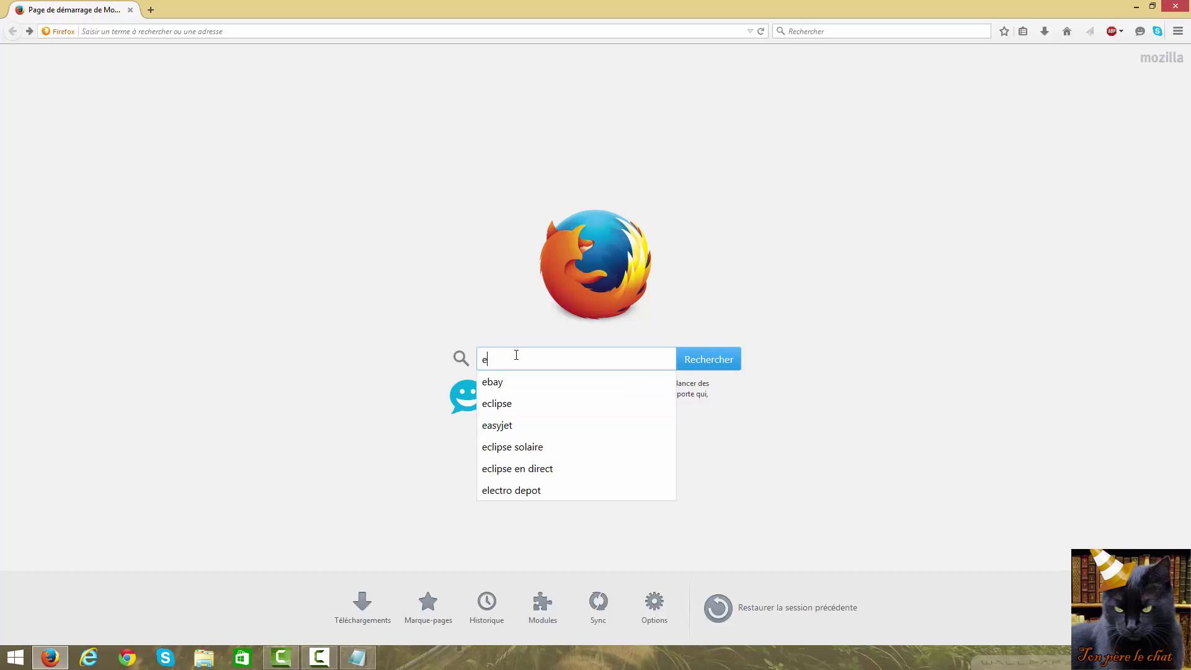
pyautogui.press('Return')
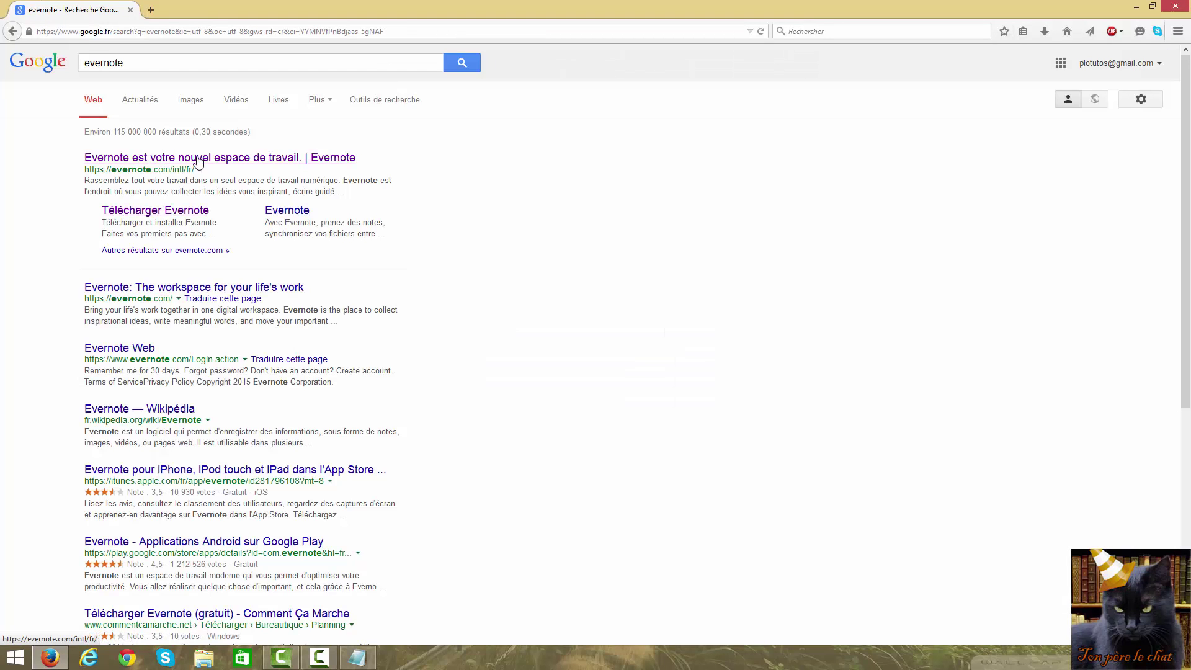
pyautogui.click(199, 158)
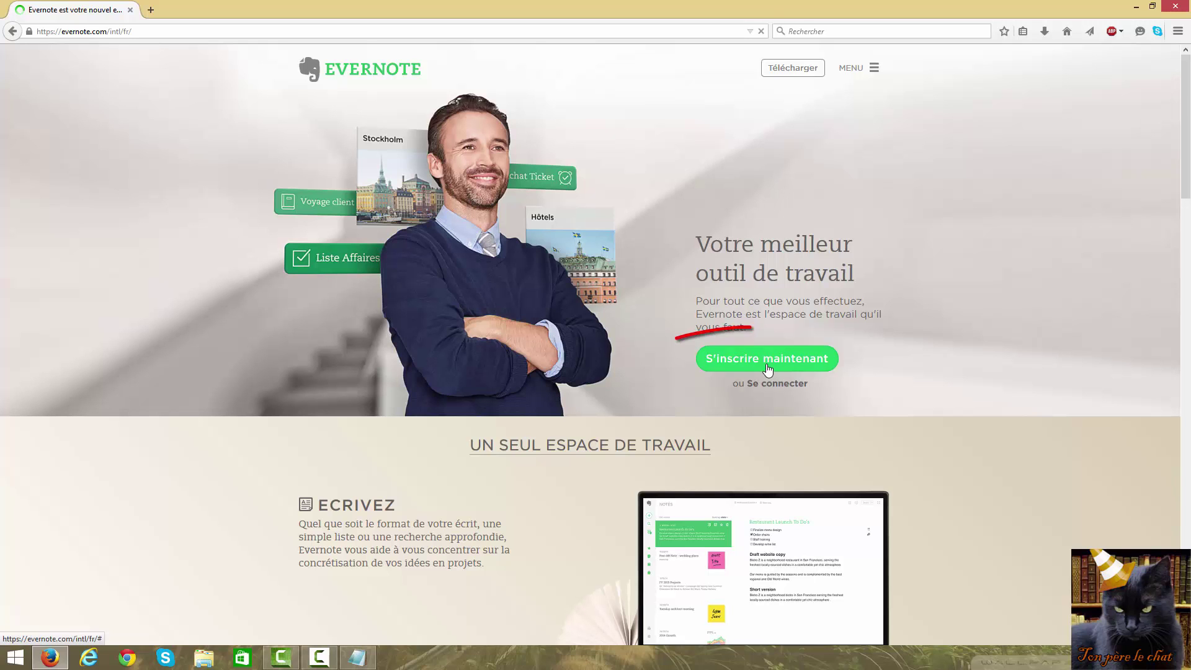
# Fill the Evernote sign-up form with the account's e-mail address and a password, then submit it
pyautogui.click(766, 360)
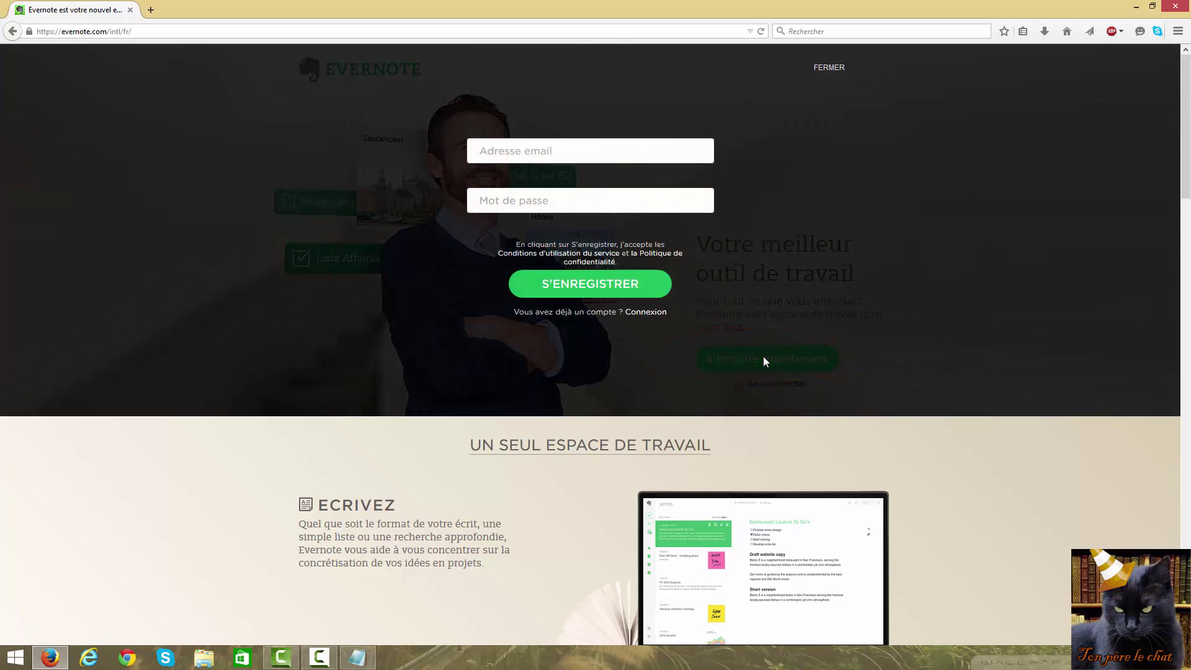
pyautogui.click(538, 146)
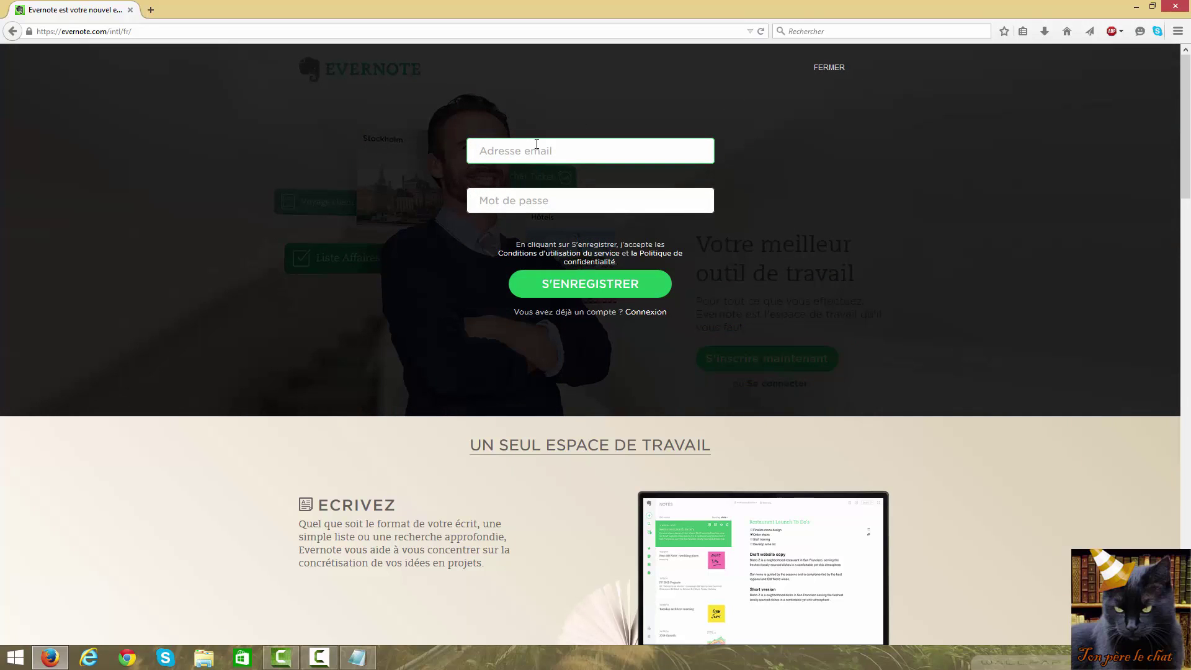
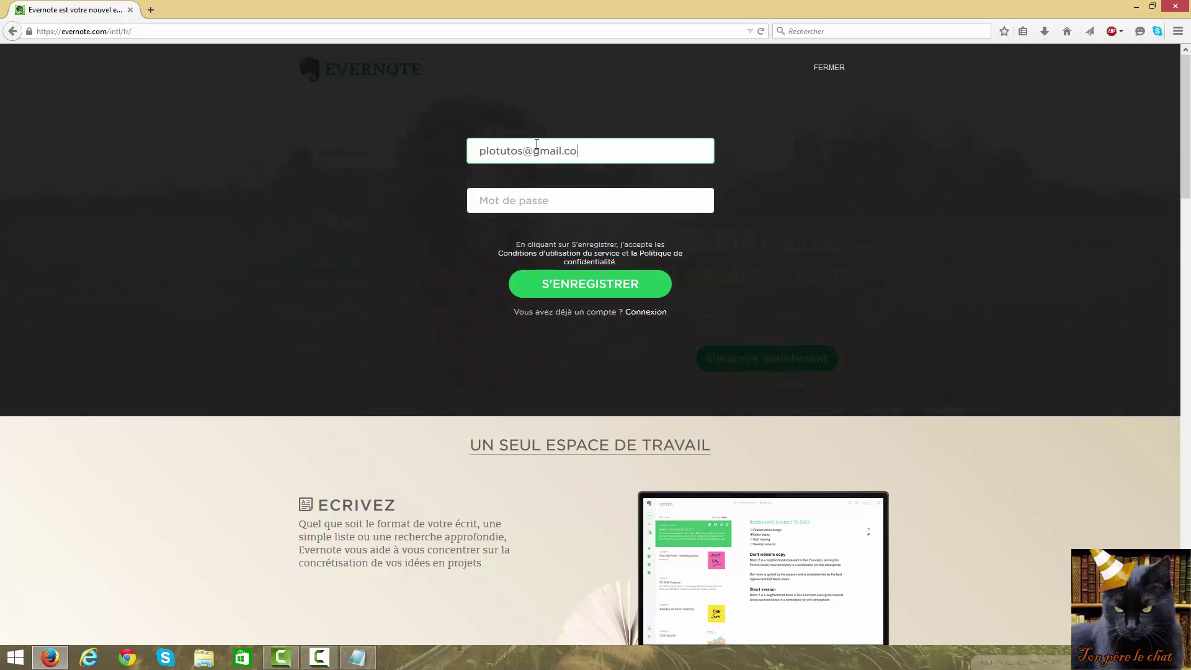
pyautogui.press('Tab')
pyautogui.write('••••••••••')
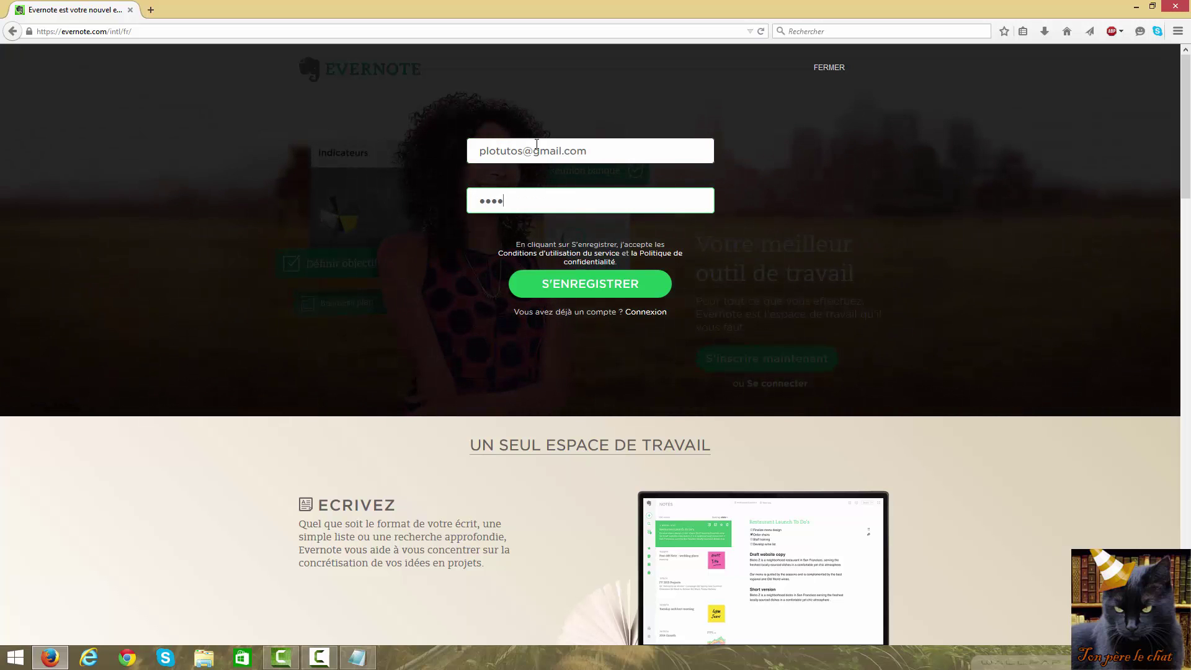
pyautogui.write('•')
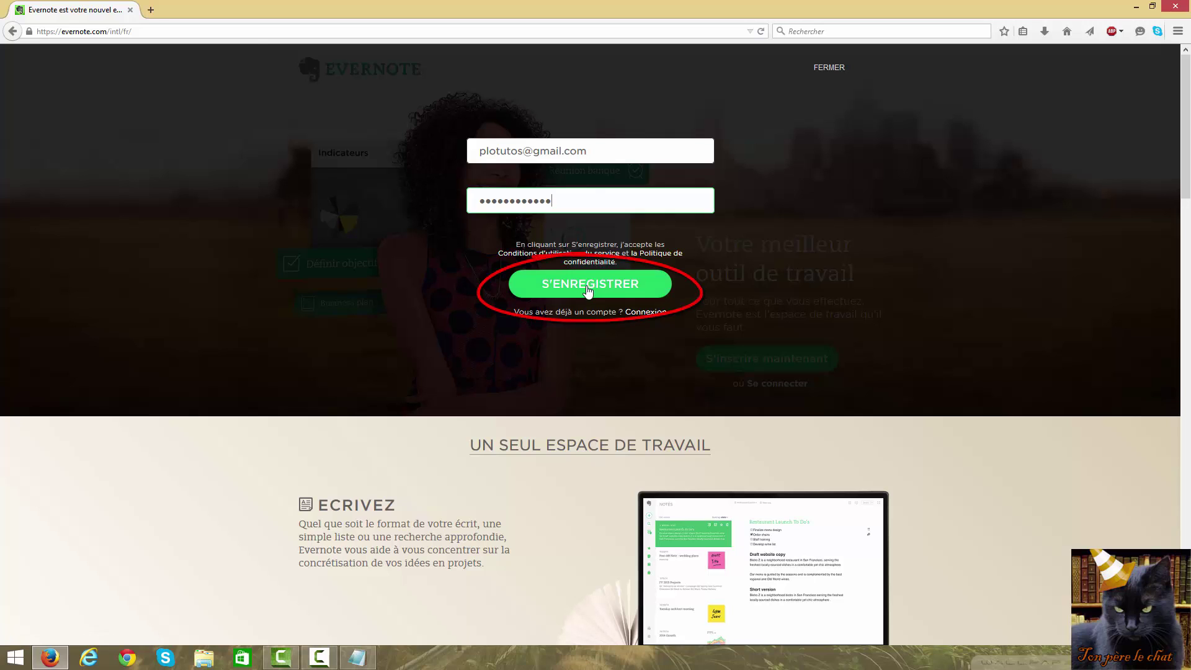
pyautogui.click(587, 288)
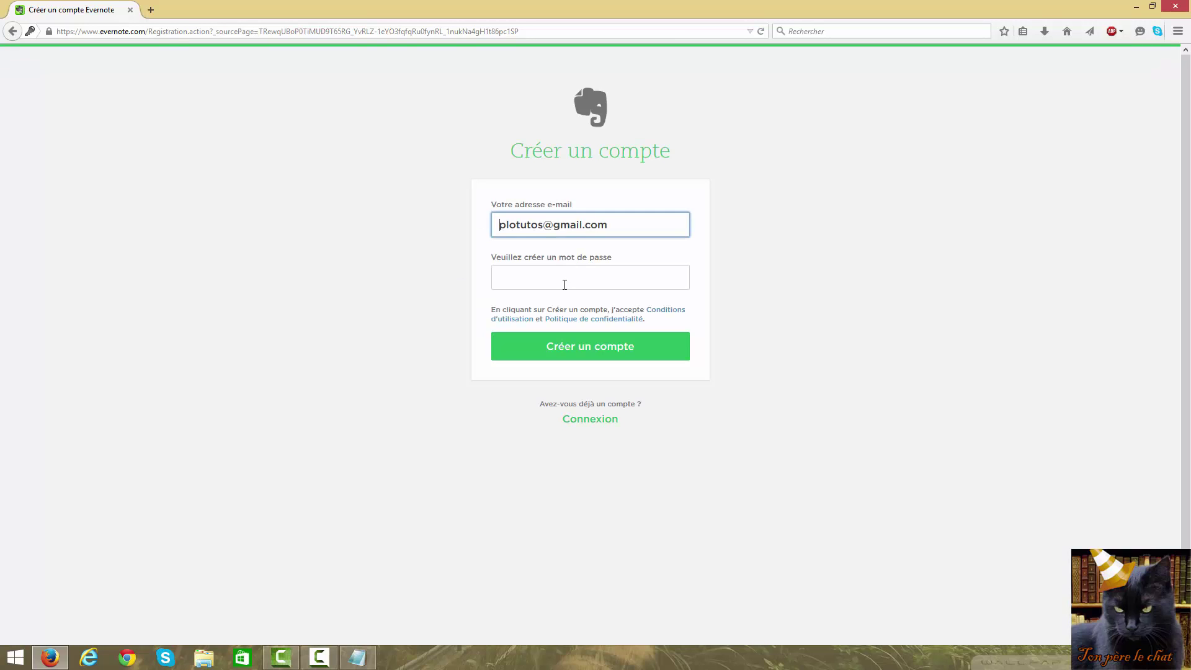
# Re-enter the account password and finish with Créer un compte
pyautogui.click(555, 278)
pyautogui.write('*******')
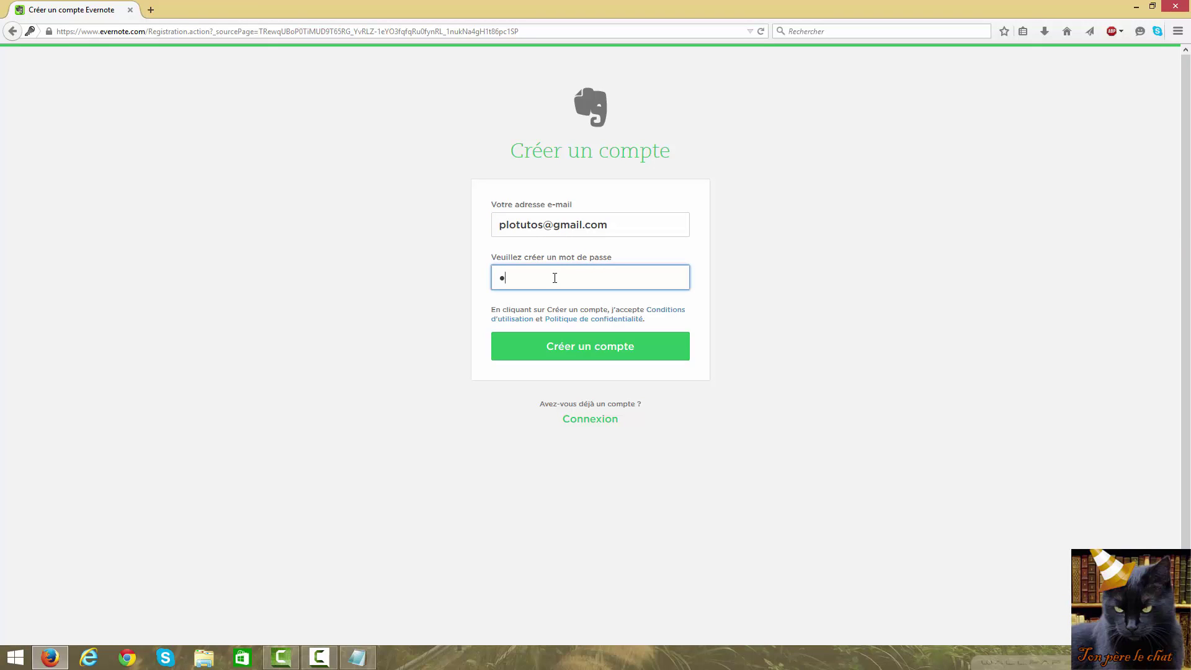
pyautogui.write('****')
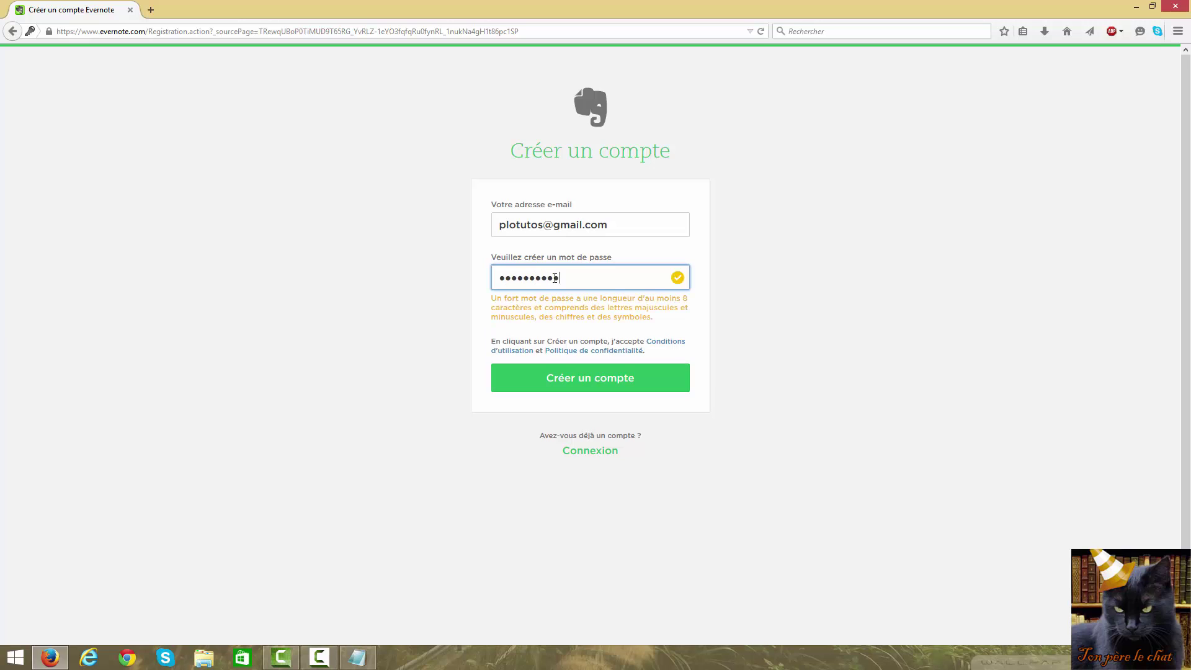
pyautogui.click(583, 371)
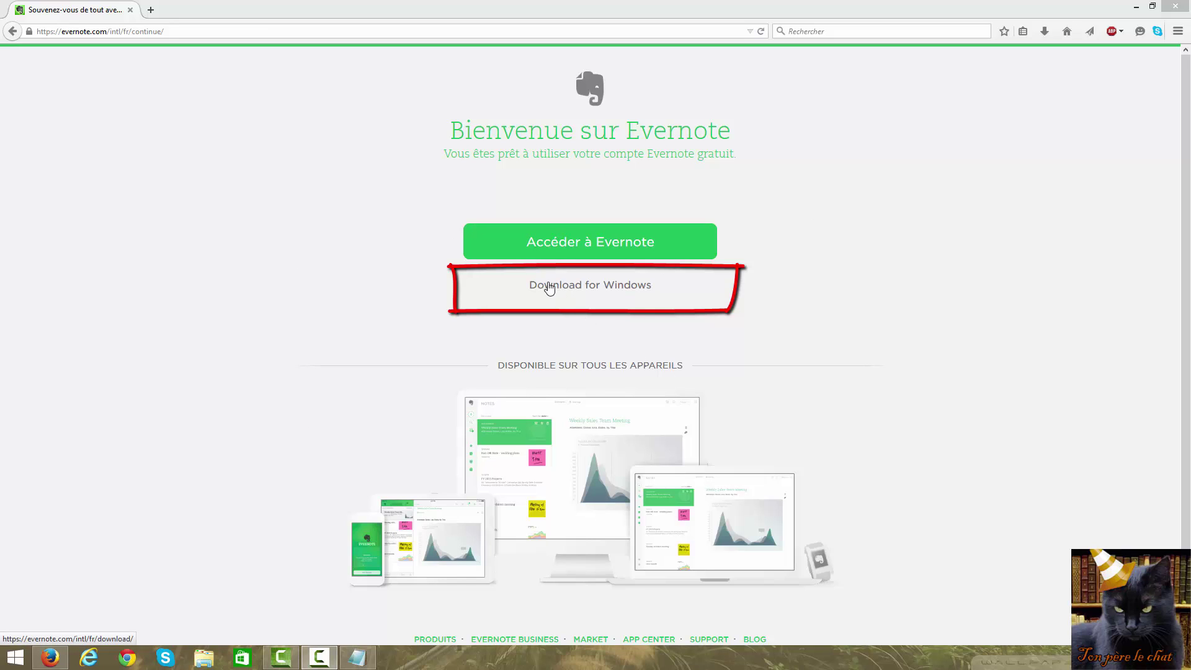
# Download Evernote for Windows and save Evernote_5.8.4.6870.exe to disk
pyautogui.click(599, 294)
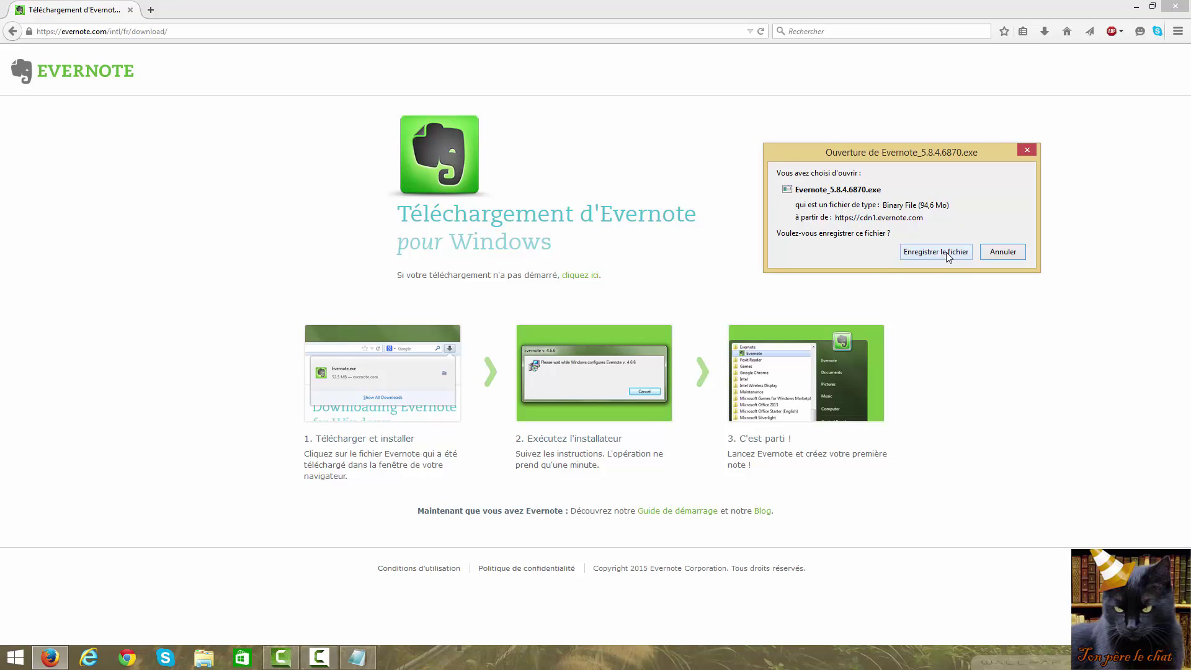
pyautogui.click(931, 255)
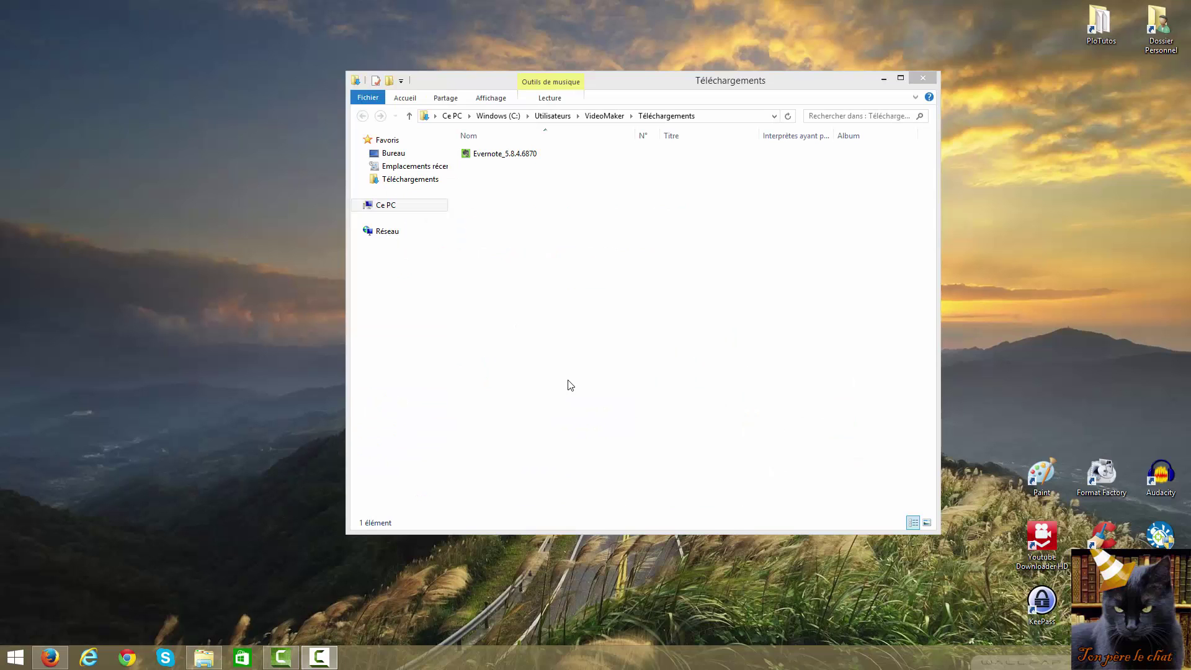
# Run Evernote_5.8.4.6870 from the Téléchargements folder to install the desktop app
pyautogui.doubleClick(528, 156)
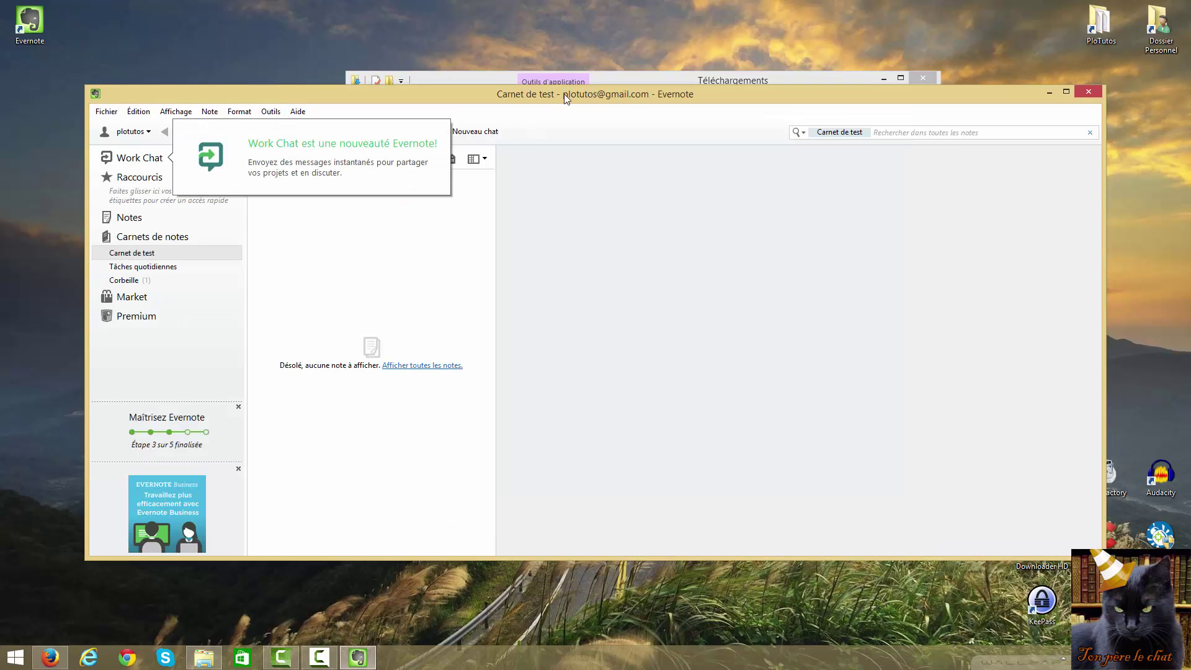
# Close the Work Chat popup and the Téléchargements window, then maximize Evernote
pyautogui.click(560, 98)
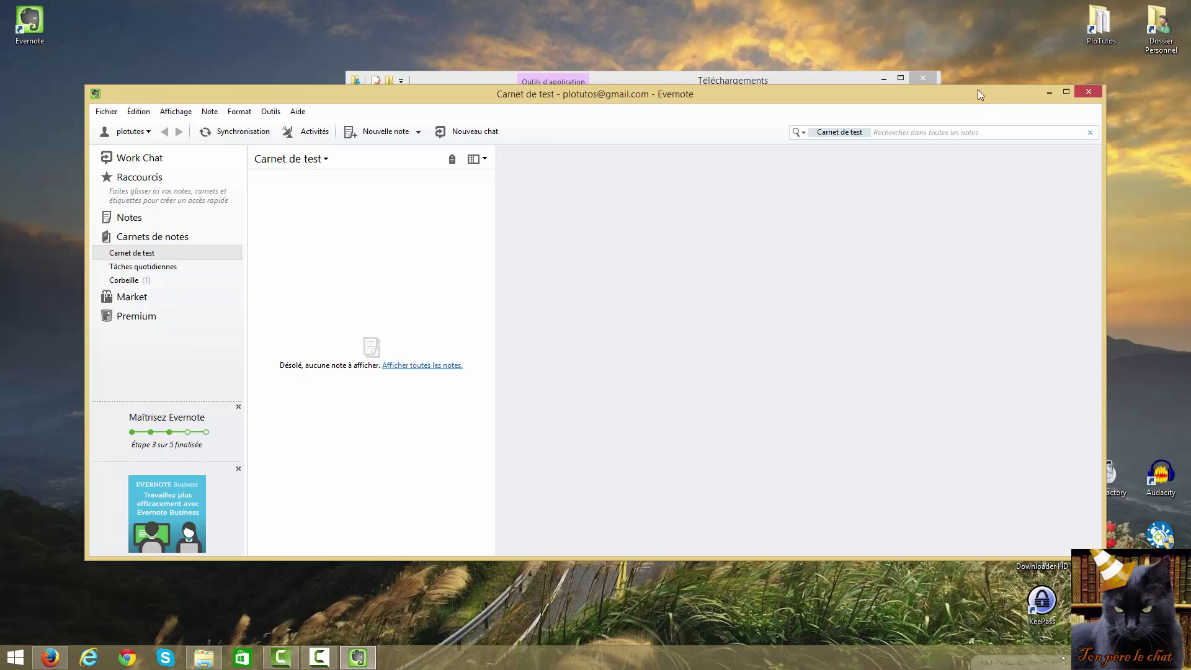
pyautogui.click(922, 81)
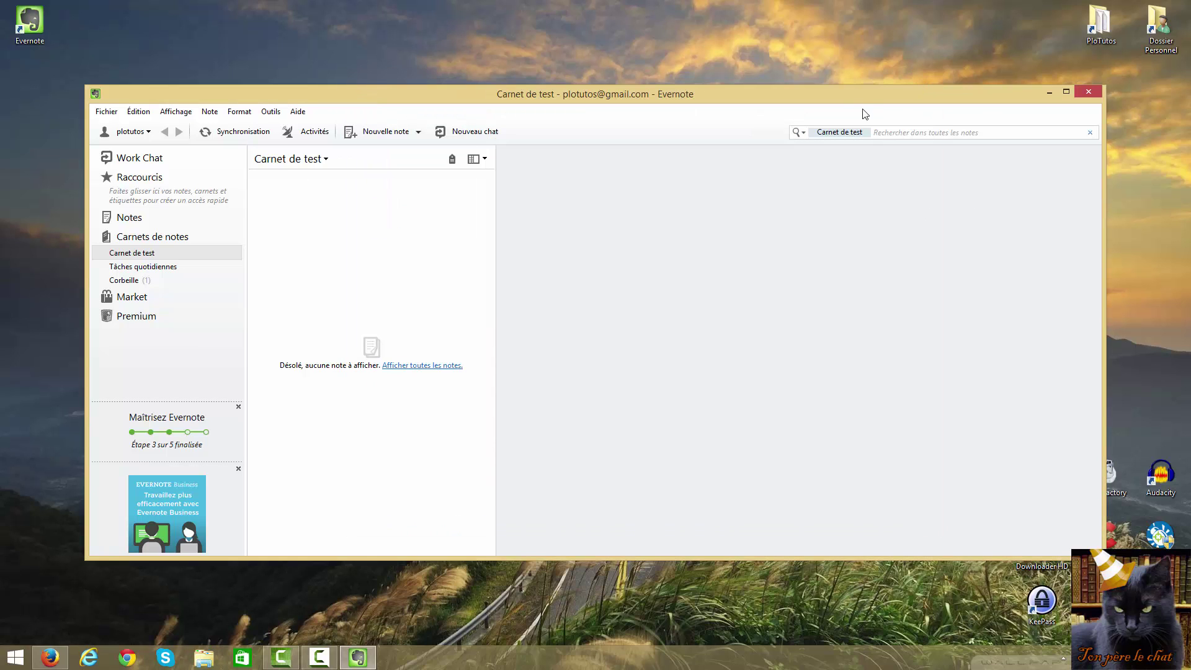
pyautogui.click(1067, 92)
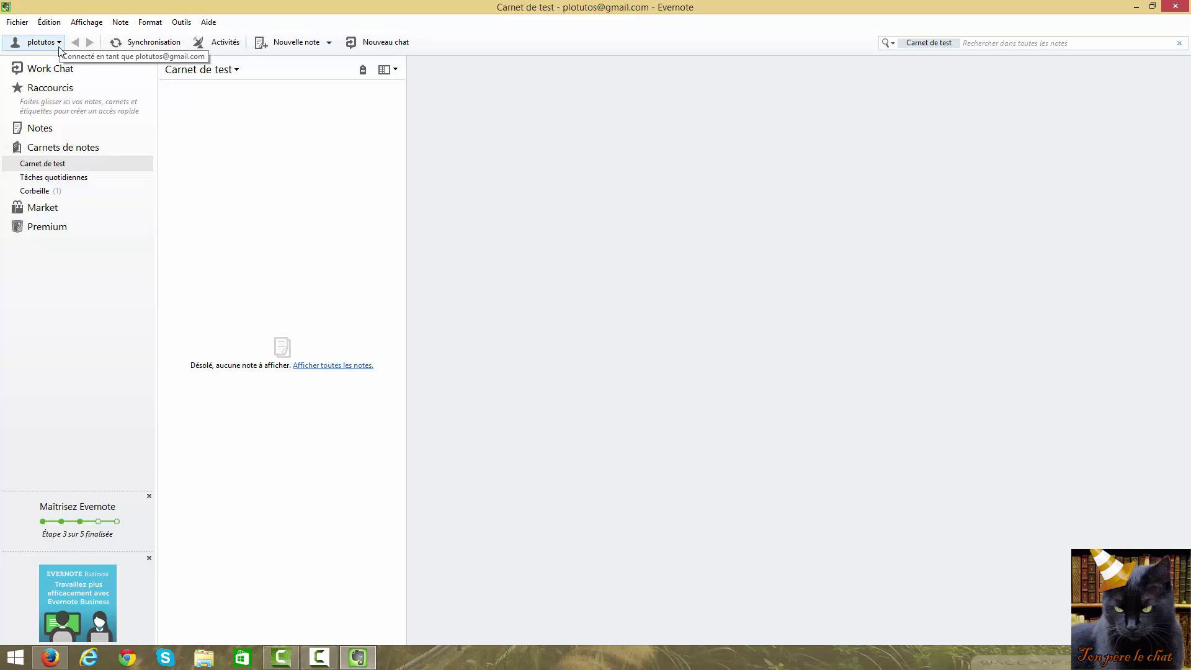
pyautogui.click(61, 43)
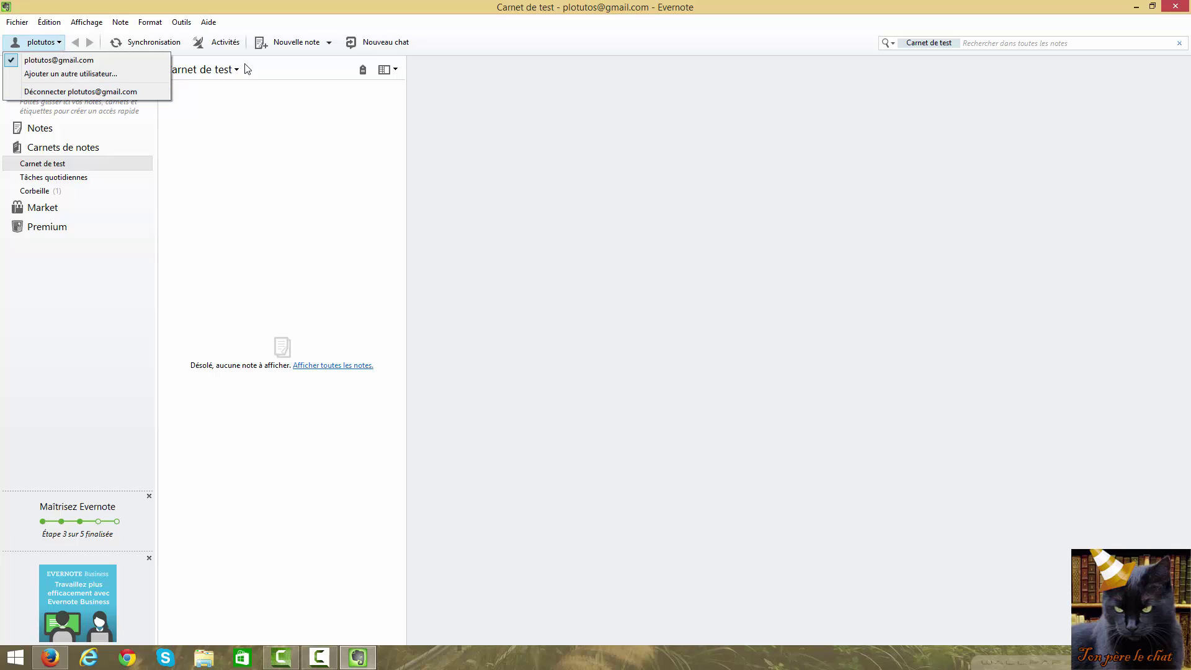
pyautogui.click(282, 8)
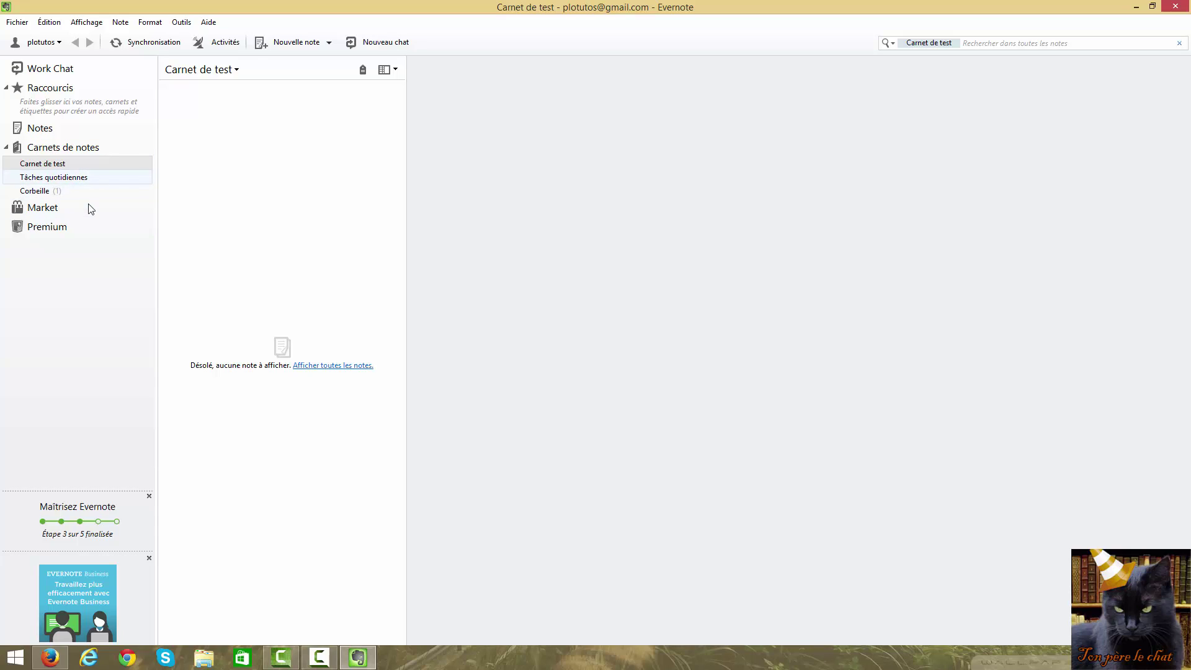
pyautogui.click(46, 166)
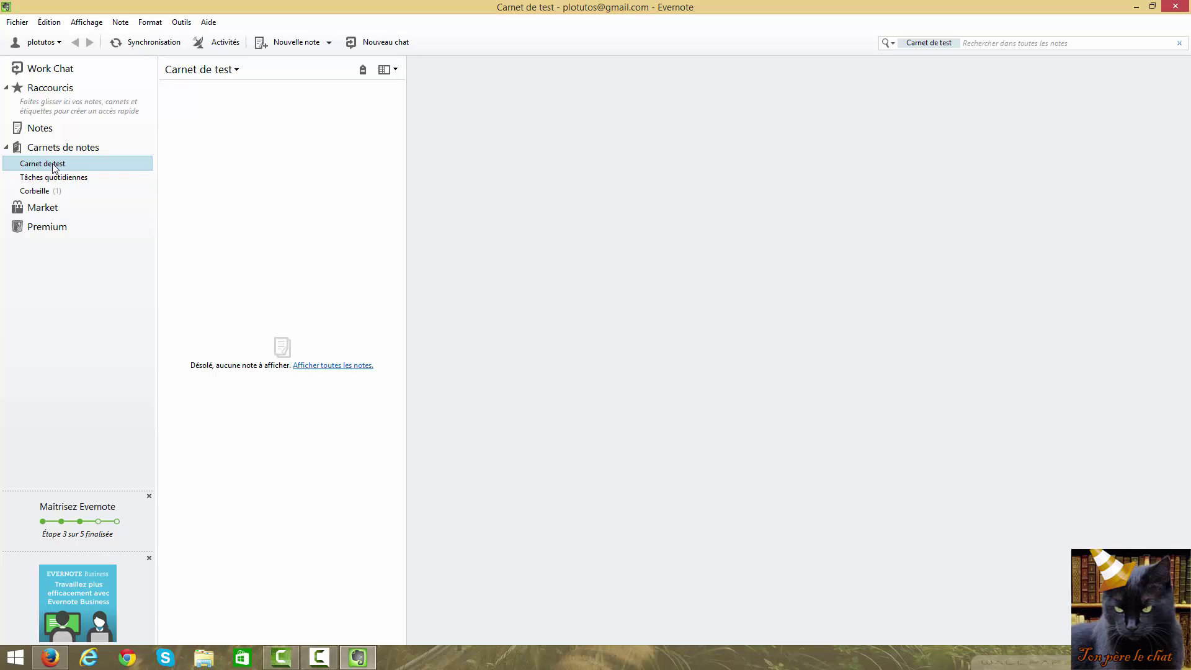
# Delete the Carnet de test notebook and show the Carnets de notes overview
pyautogui.rightClick(54, 164)
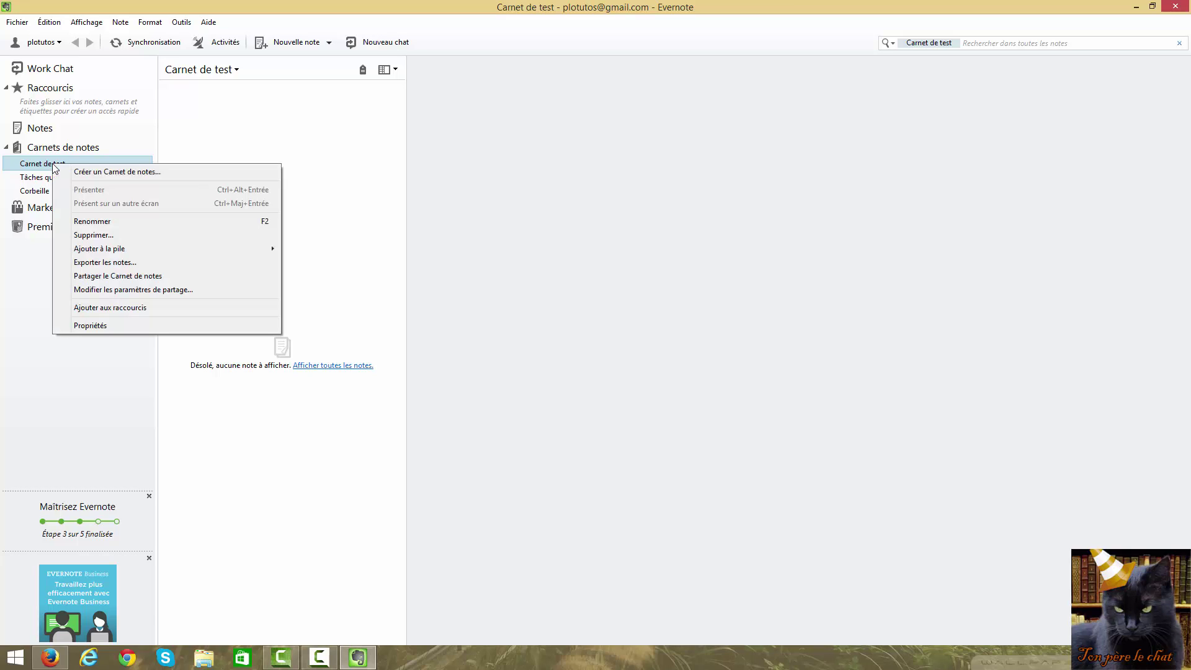
pyautogui.click(102, 235)
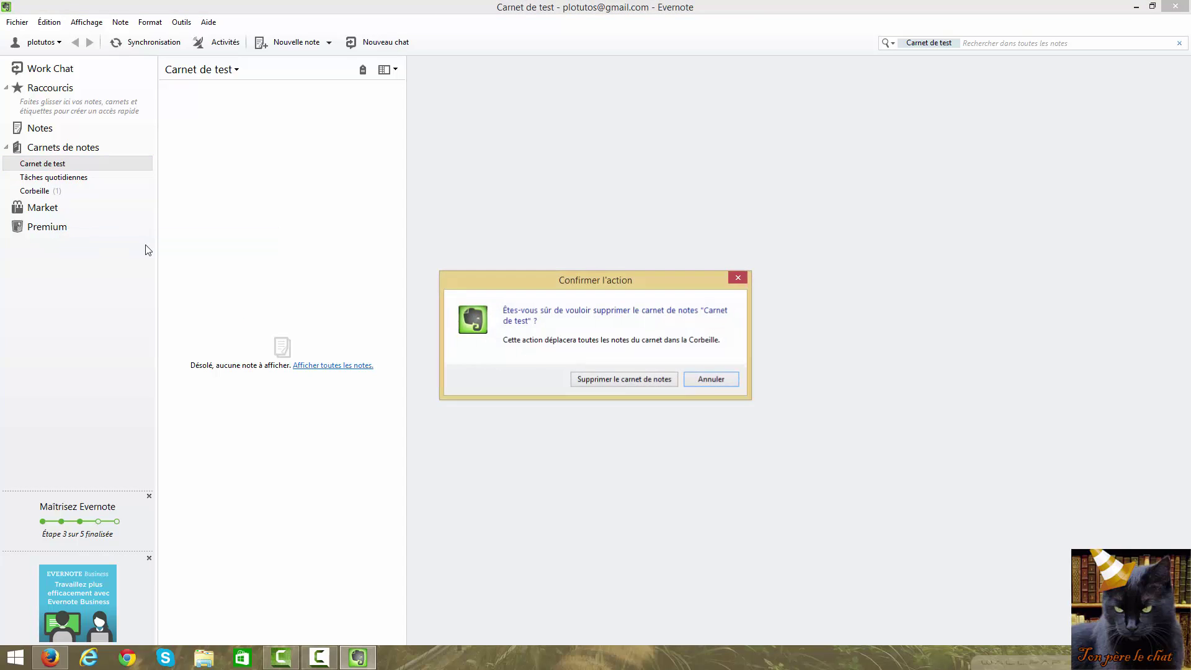
pyautogui.click(627, 384)
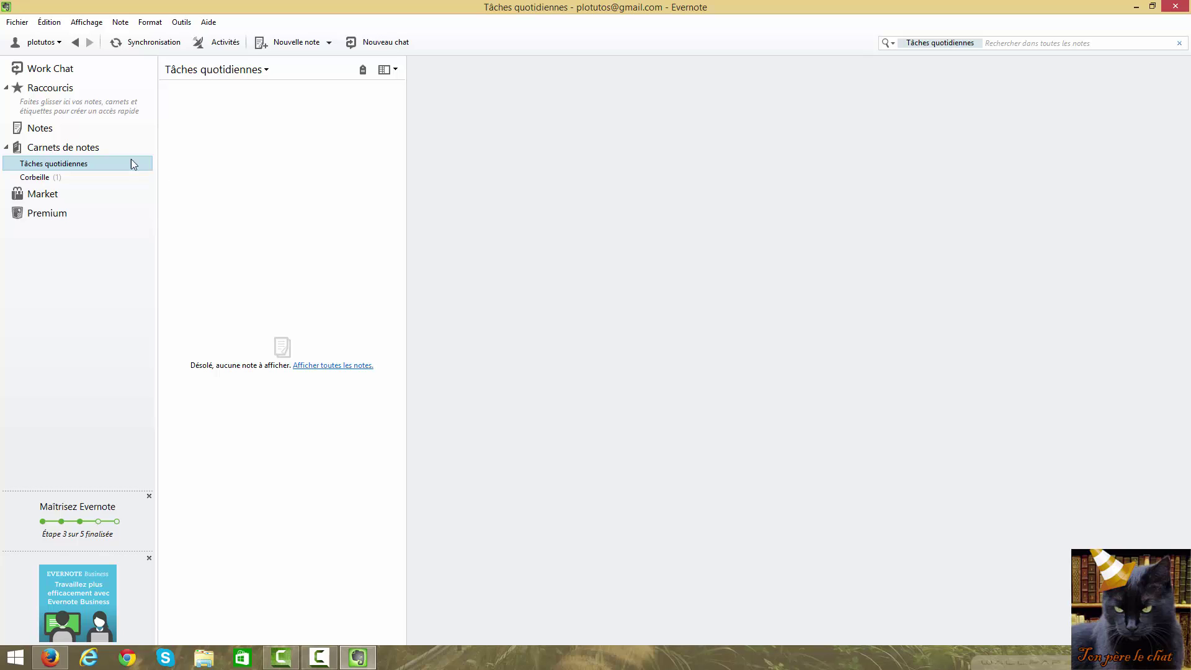
pyautogui.click(54, 153)
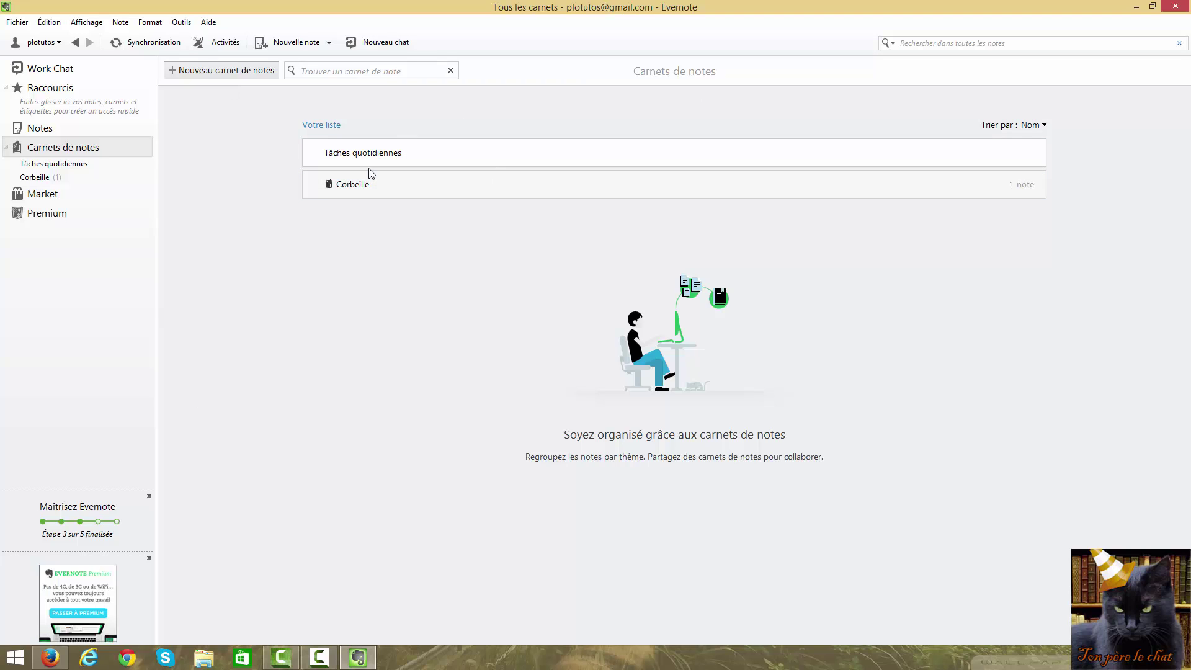
# Rename Tâches quotidiennes to 'Articles de blogs' and start a new notebook
pyautogui.moveTo(434, 151)
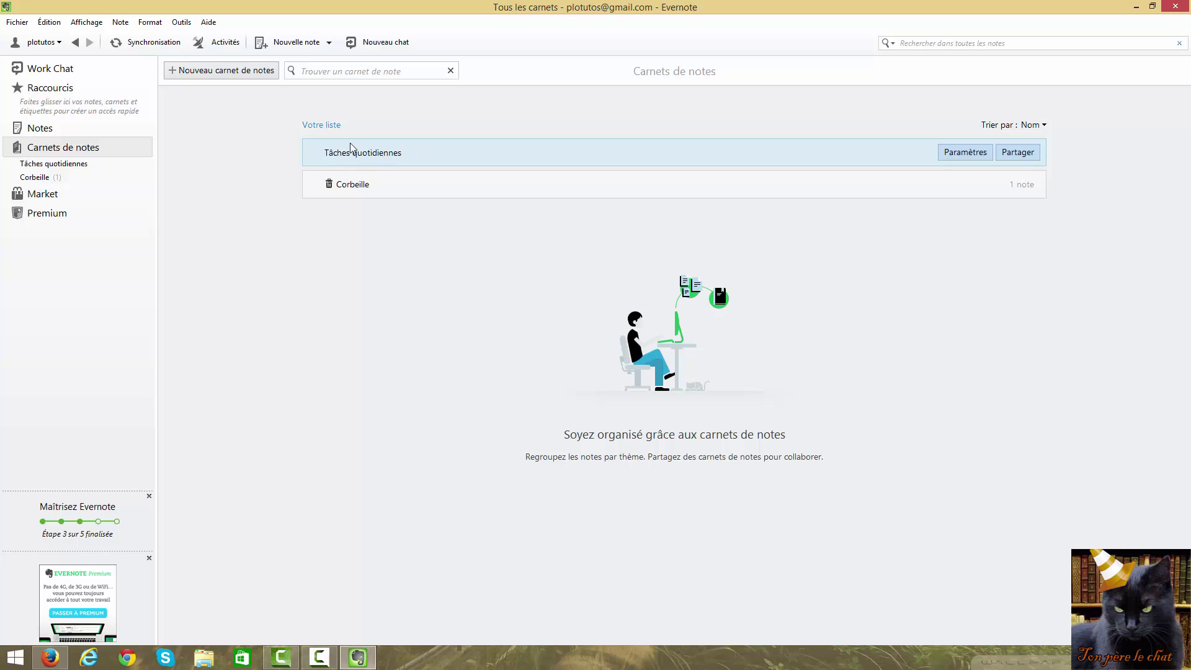
pyautogui.rightClick(399, 154)
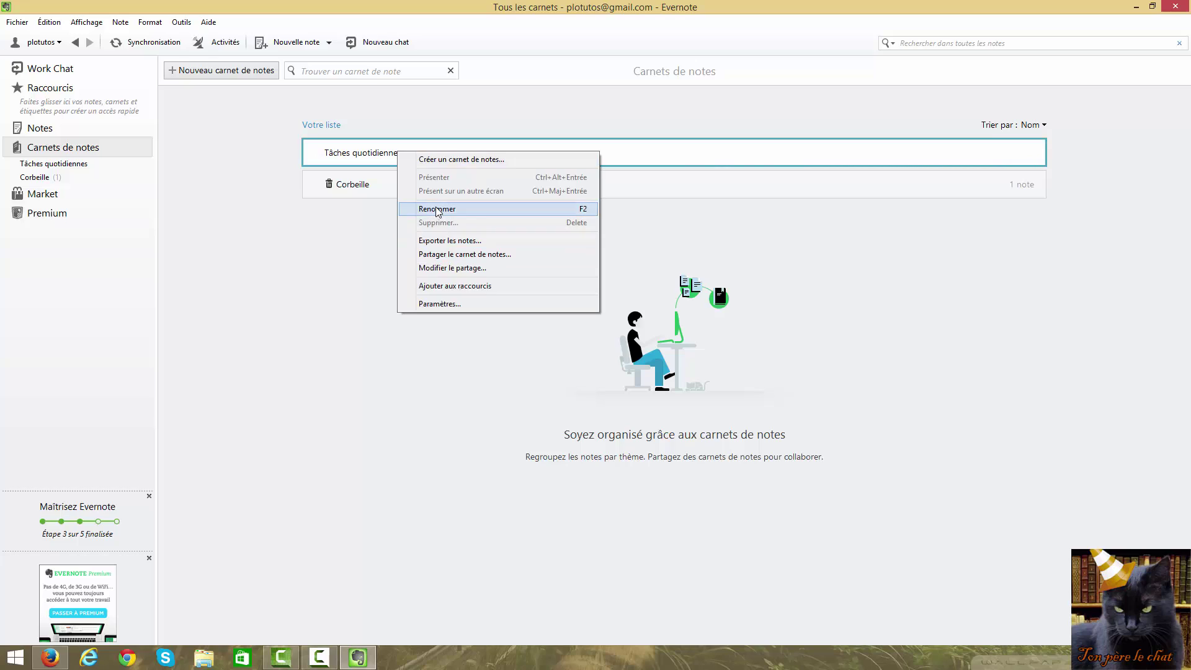
pyautogui.click(438, 210)
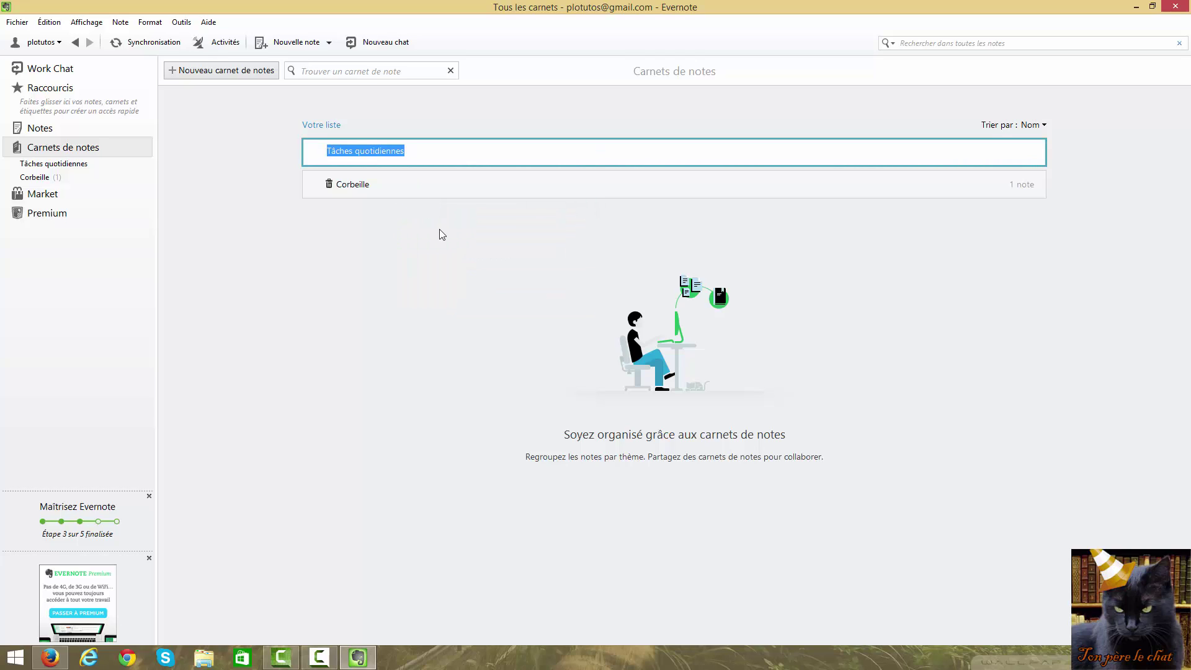
pyautogui.write('Art')
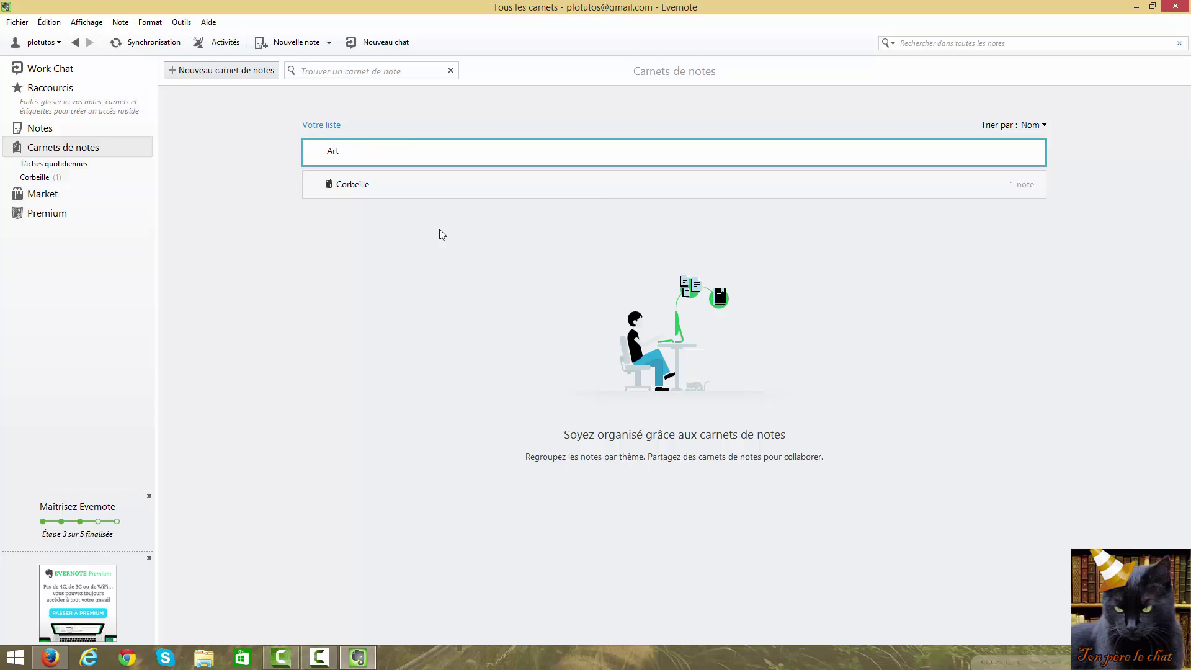
pyautogui.write('icles de blogs')
pyautogui.press('Return')
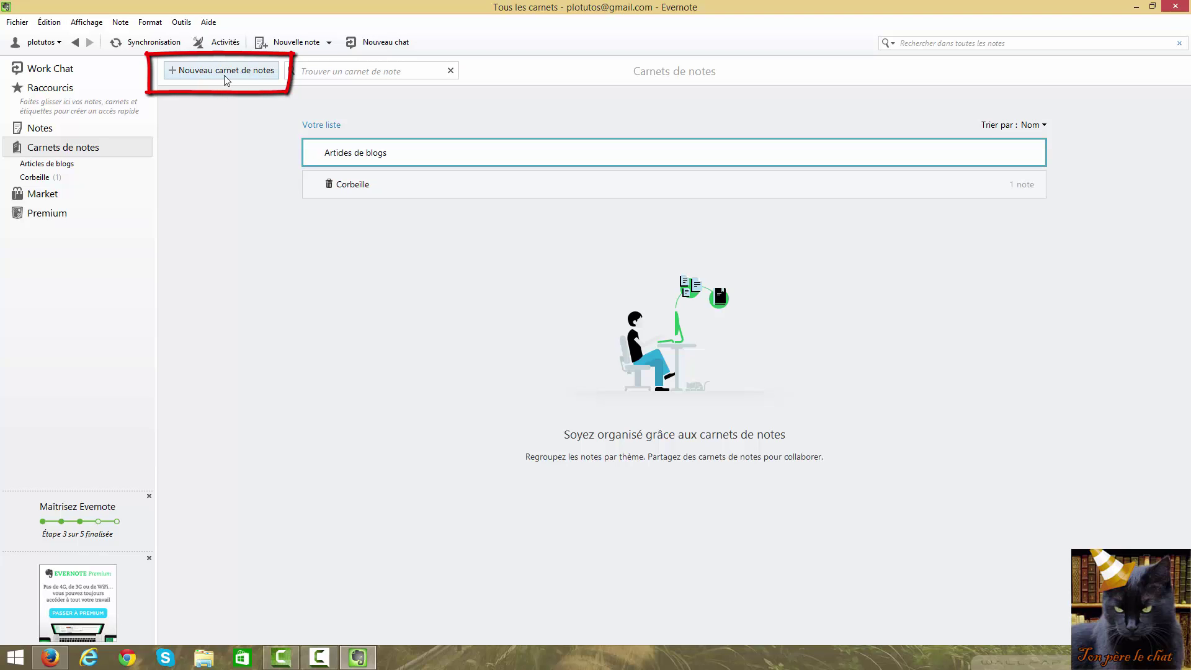
pyautogui.click(222, 71)
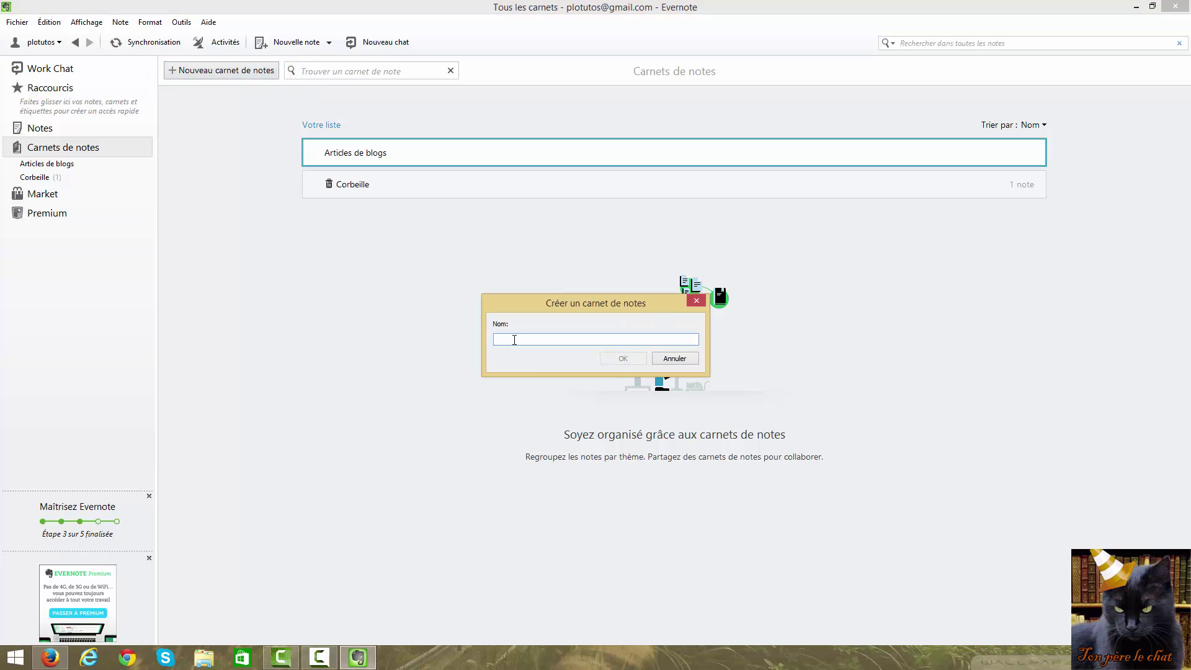
# Create the Tâches quotidiennes notebook, then view Articles de blogs, Tâches quotidiennes and Corbeille
pyautogui.write('Tâches quotidiennes')
pyautogui.click(622, 359)
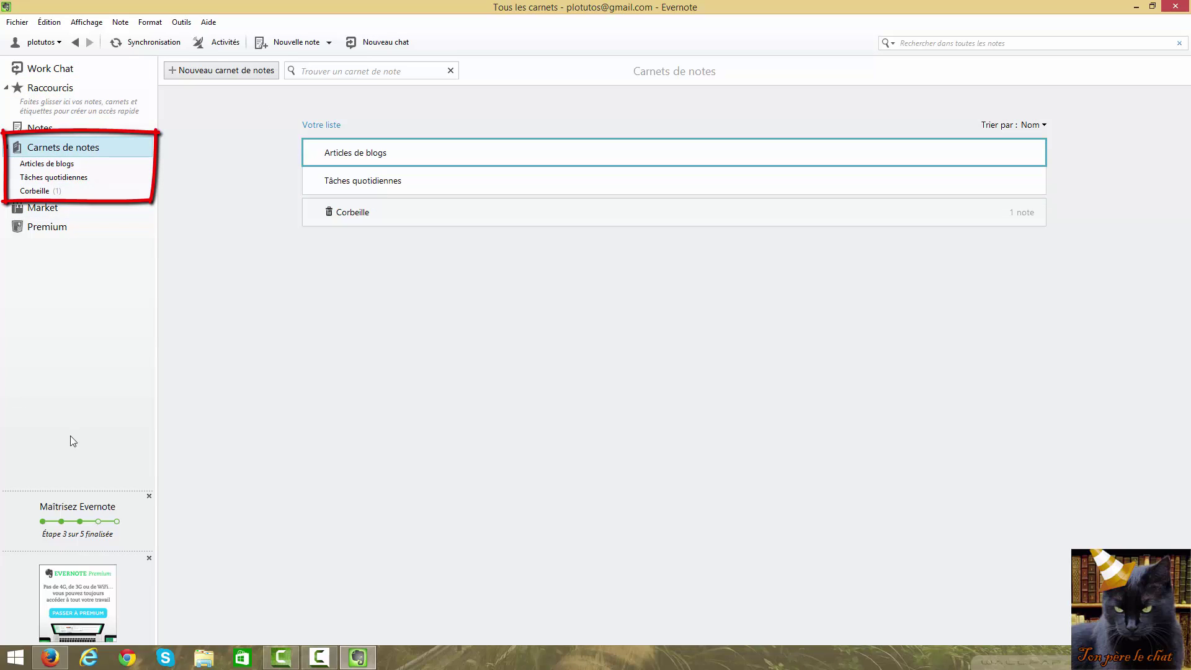
pyautogui.click(65, 164)
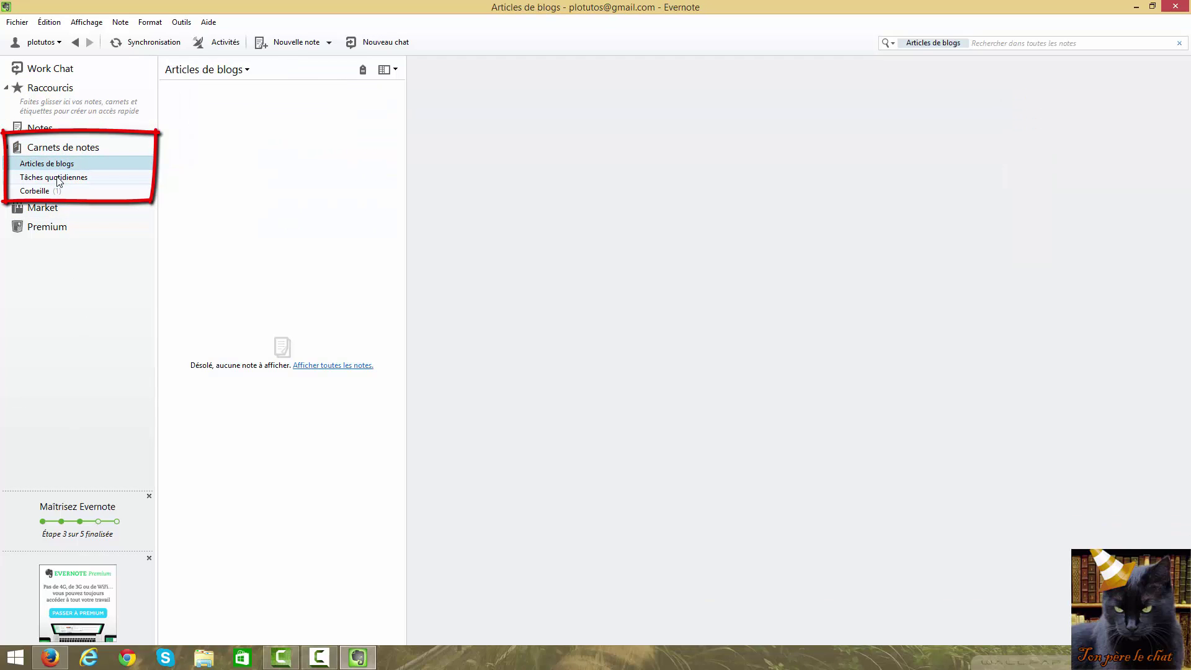
pyautogui.click(59, 178)
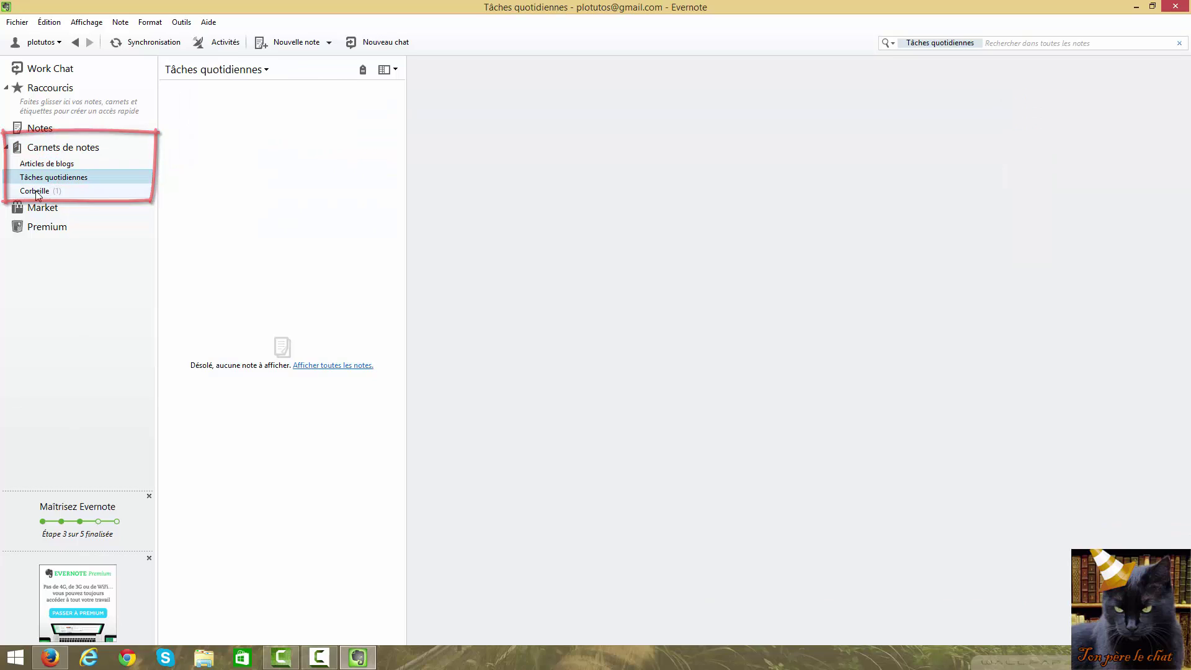
pyautogui.click(36, 192)
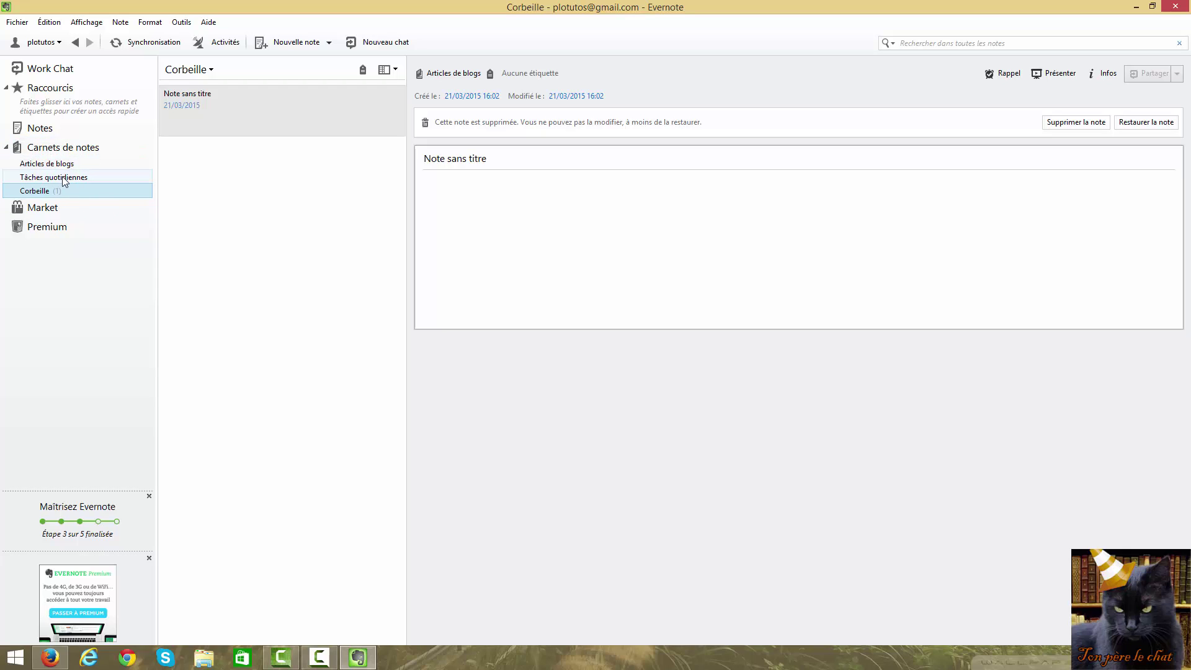
# Add a new untitled note in the Tâches quotidiennes notebook
pyautogui.click(65, 178)
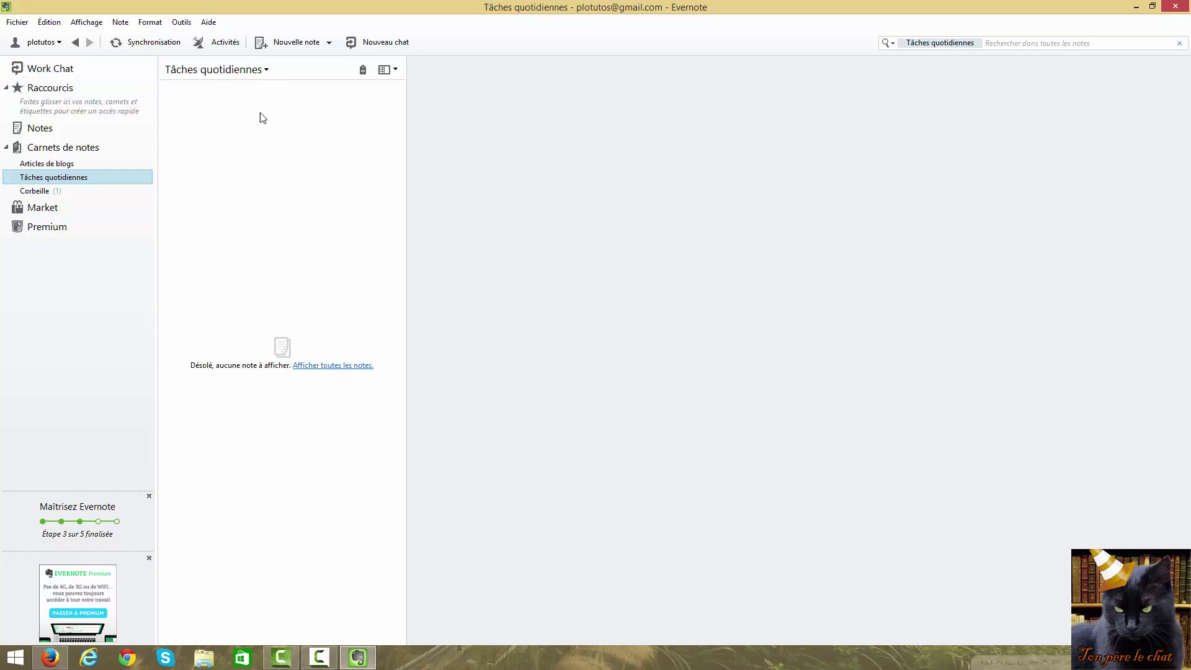
pyautogui.click(286, 42)
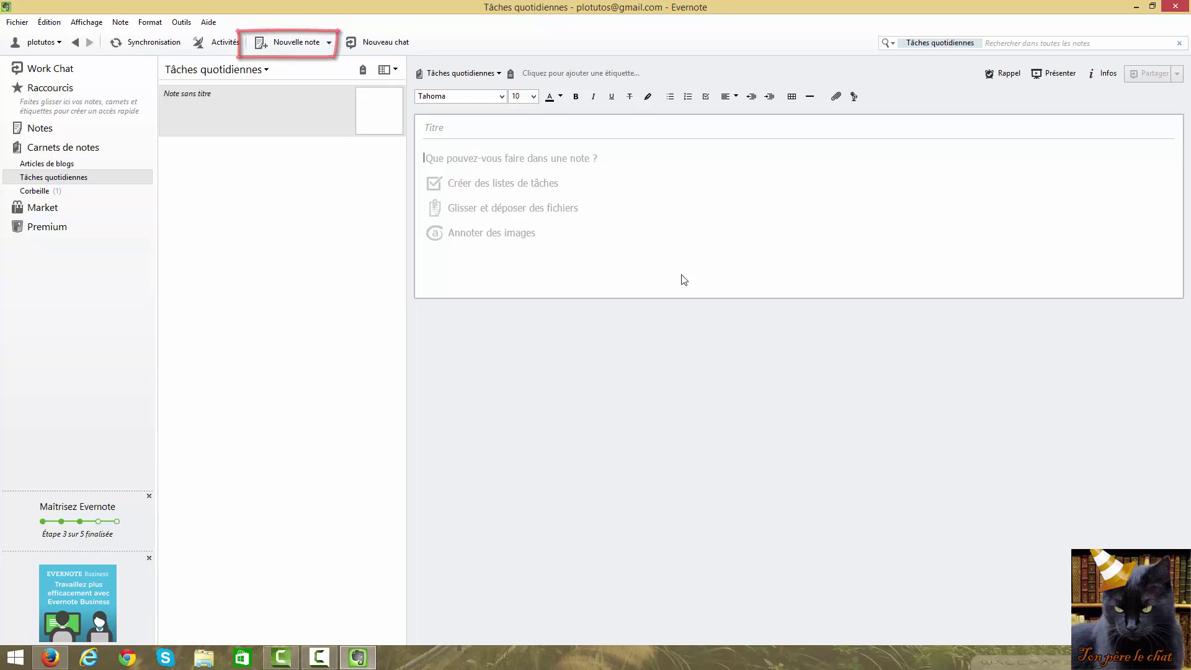
# Title the note 'Tâche du 23/03/2015' and write 'Salut ! Voici mes tâches du jour.' in the body
pyautogui.click(439, 127)
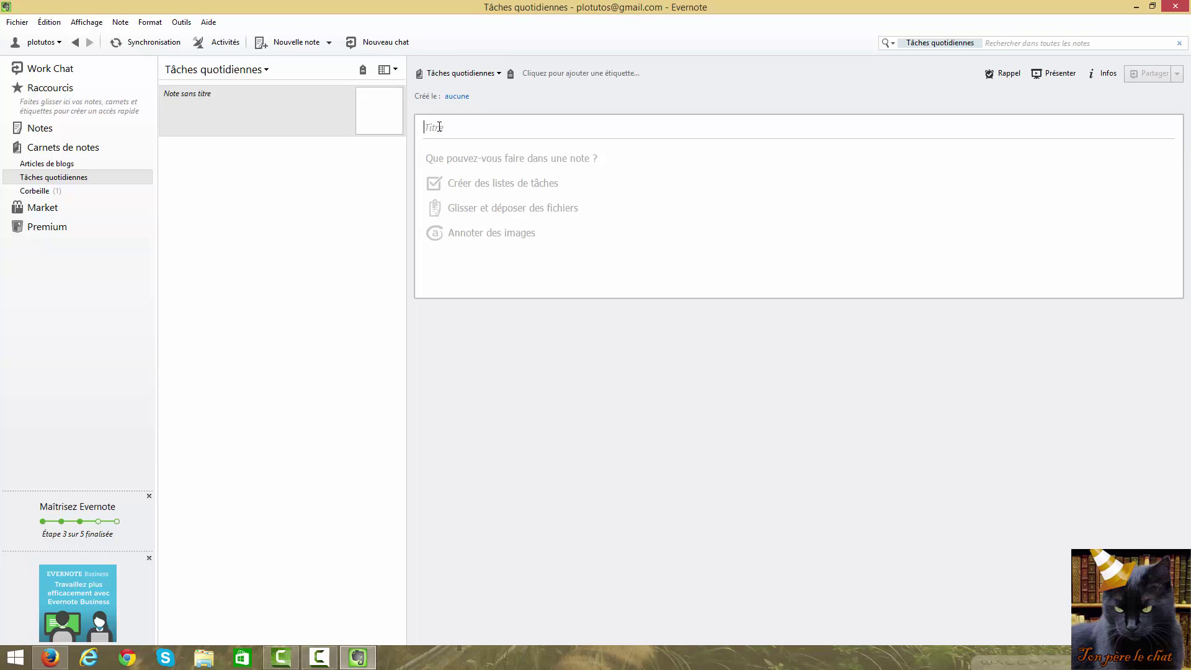
pyautogui.write('Tâche du 23/03/2015')
pyautogui.click(453, 158)
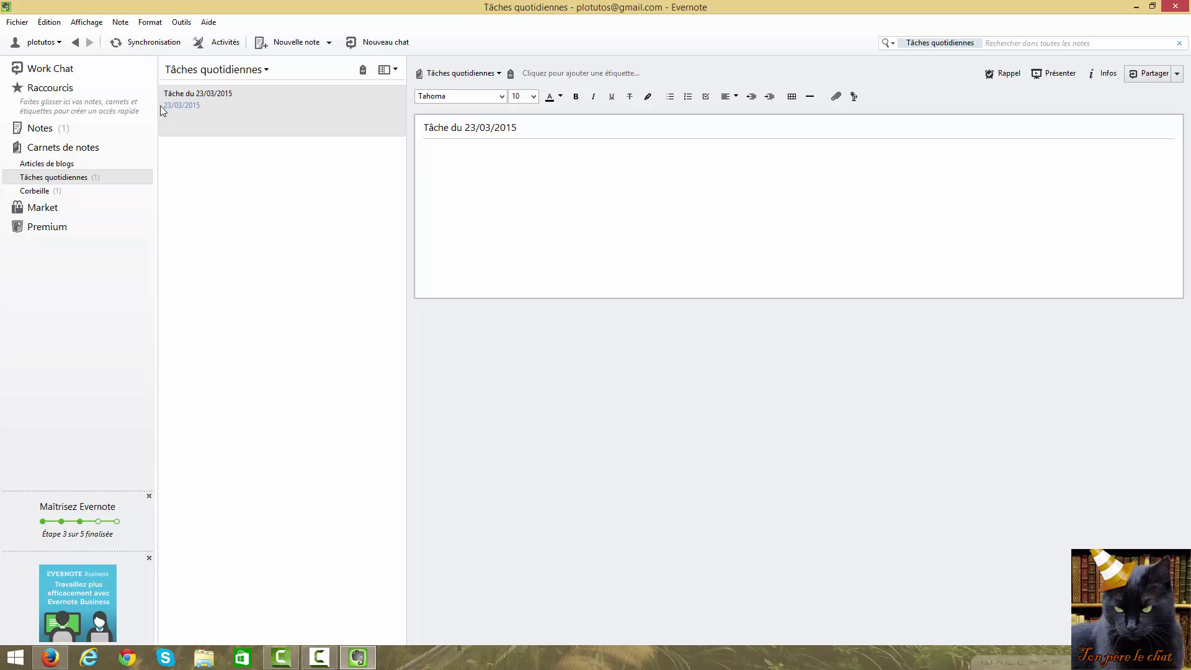
pyautogui.click(511, 164)
pyautogui.write('Salut ! Voici mes tâches du jour.')
pyautogui.doubleClick(530, 158)
pyautogui.moveTo(515, 159); pyautogui.dragTo(433, 151)
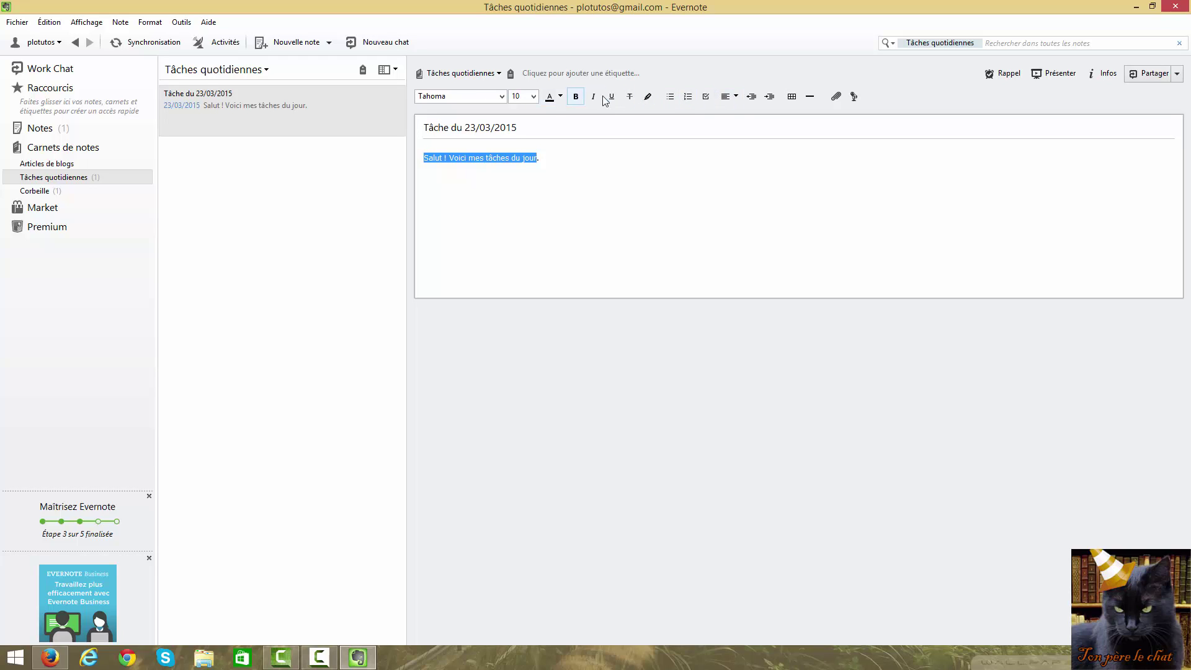
pyautogui.click(577, 97)
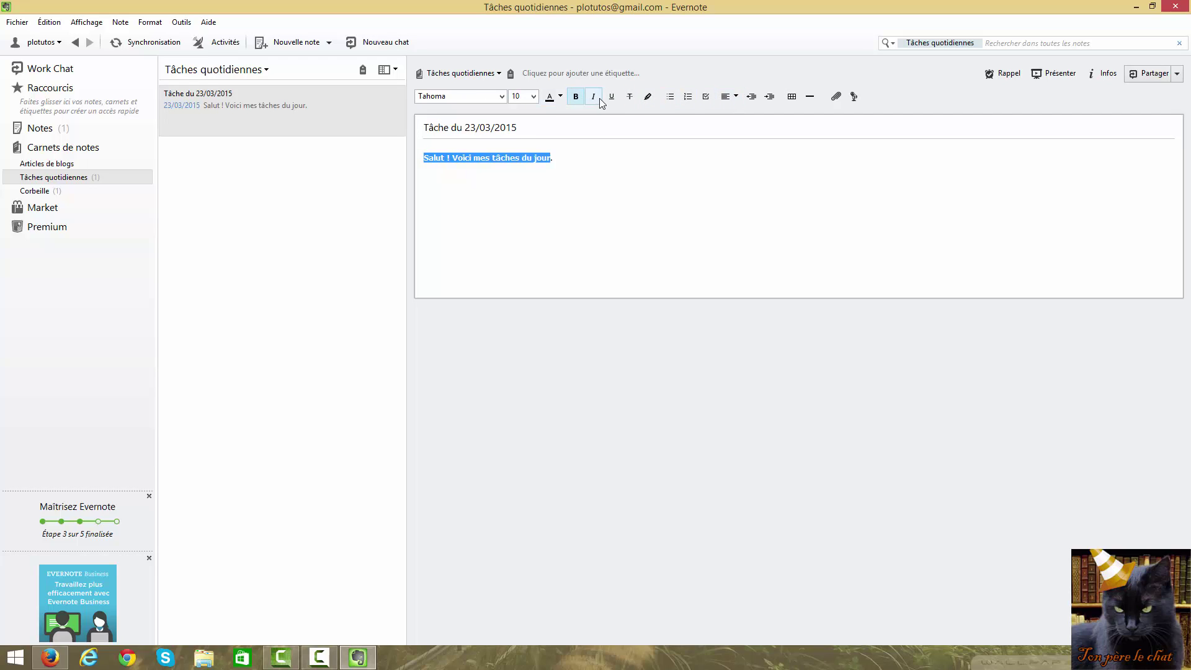
pyautogui.click(577, 96)
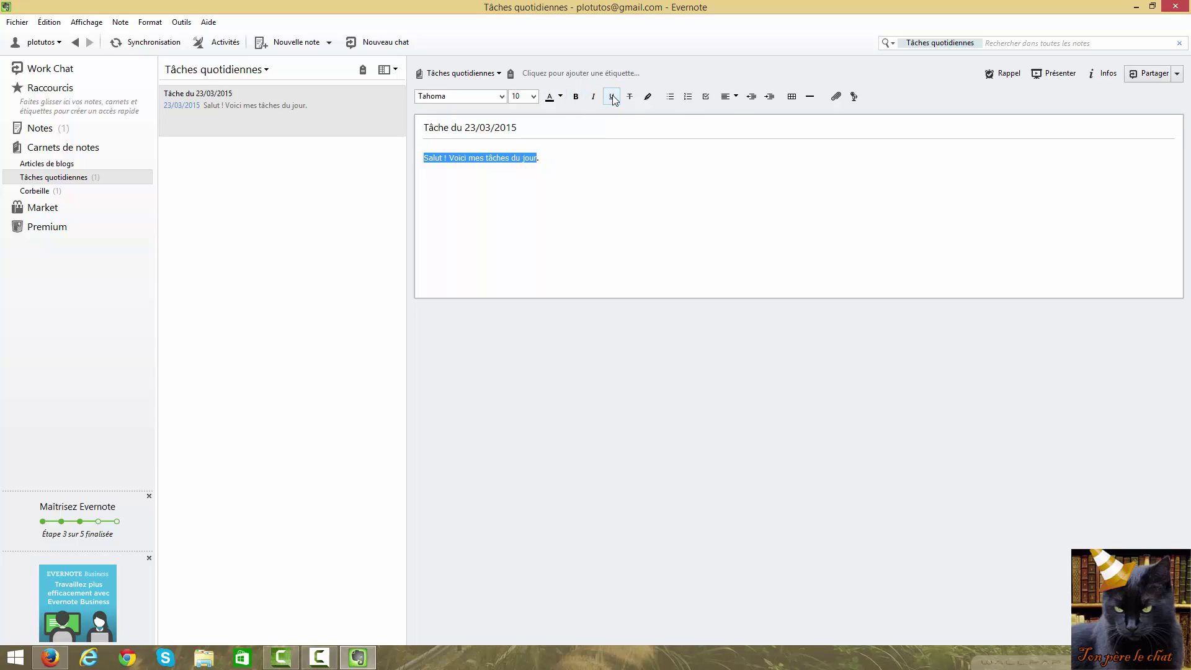
pyautogui.click(612, 97)
pyautogui.click(612, 97)
pyautogui.click(630, 97)
pyautogui.click(630, 97)
pyautogui.click(534, 96)
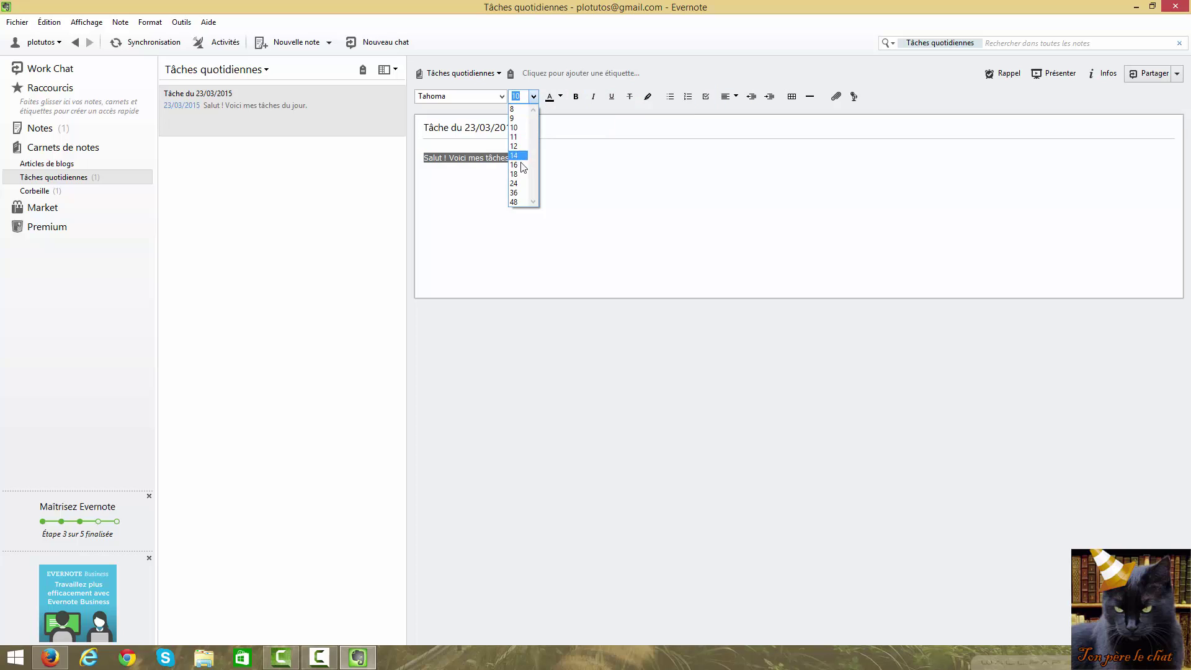
pyautogui.click(501, 97)
pyautogui.click(502, 98)
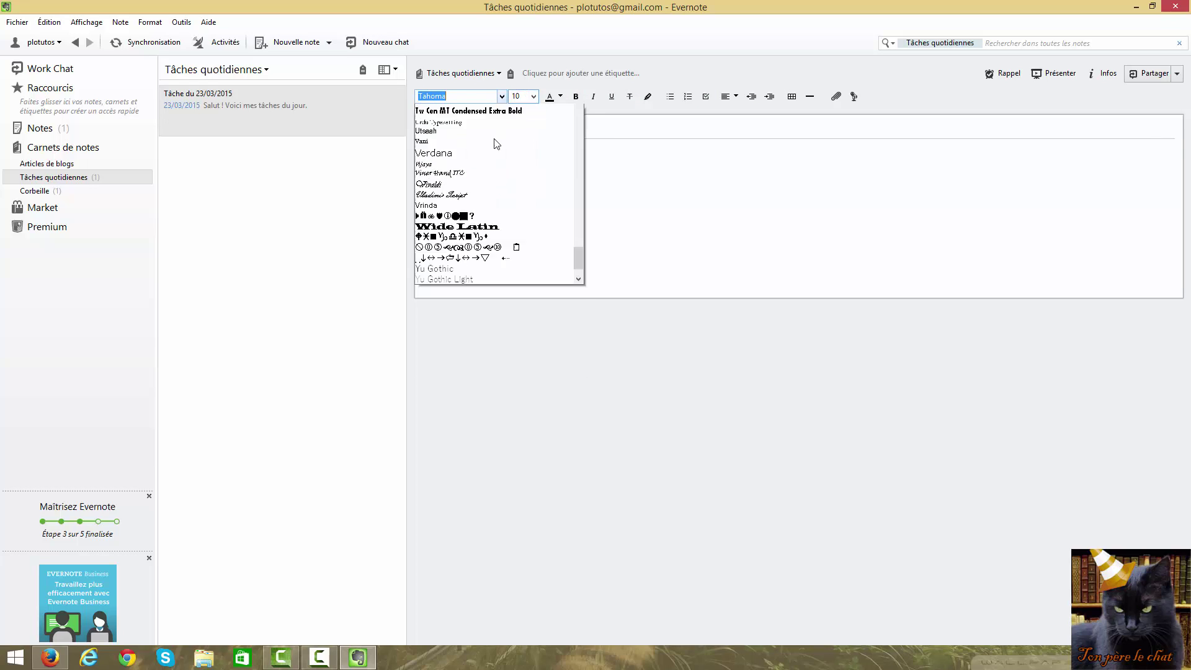
pyautogui.click(501, 100)
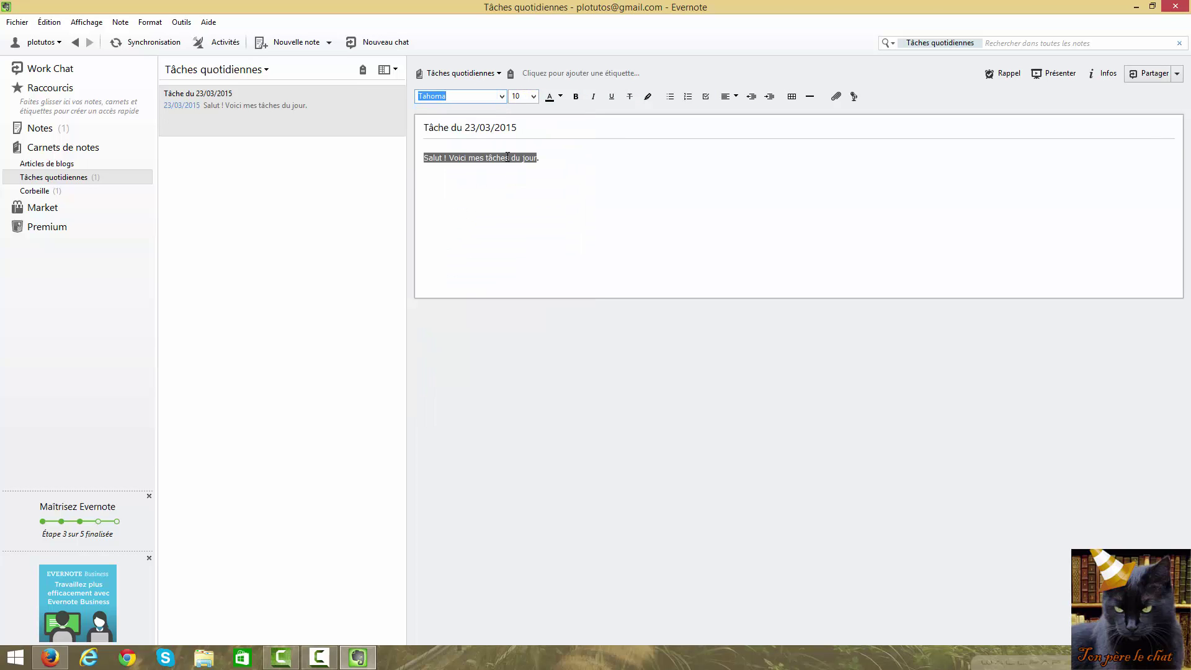
pyautogui.click(551, 165)
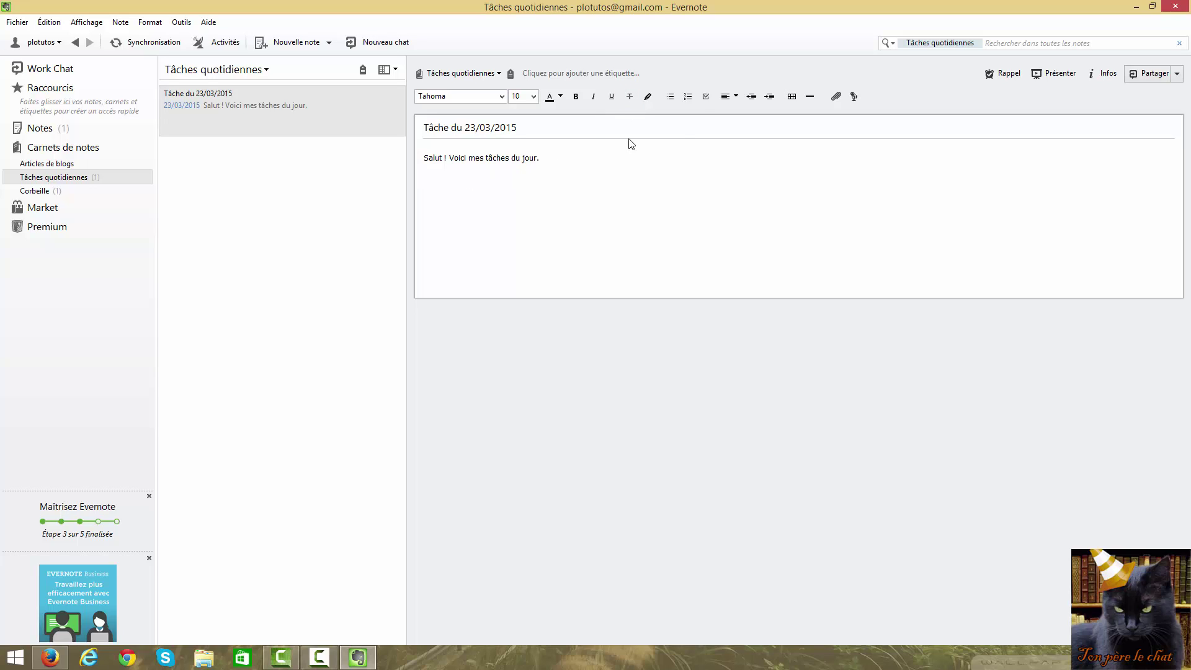
# Add a checklist under the greeting with items 'Sortir le chien' and 'Finir le dossier'
pyautogui.click(706, 98)
pyautogui.write('Sortir le chien')
pyautogui.press('Return')
pyautogui.write('Finir le dossier')
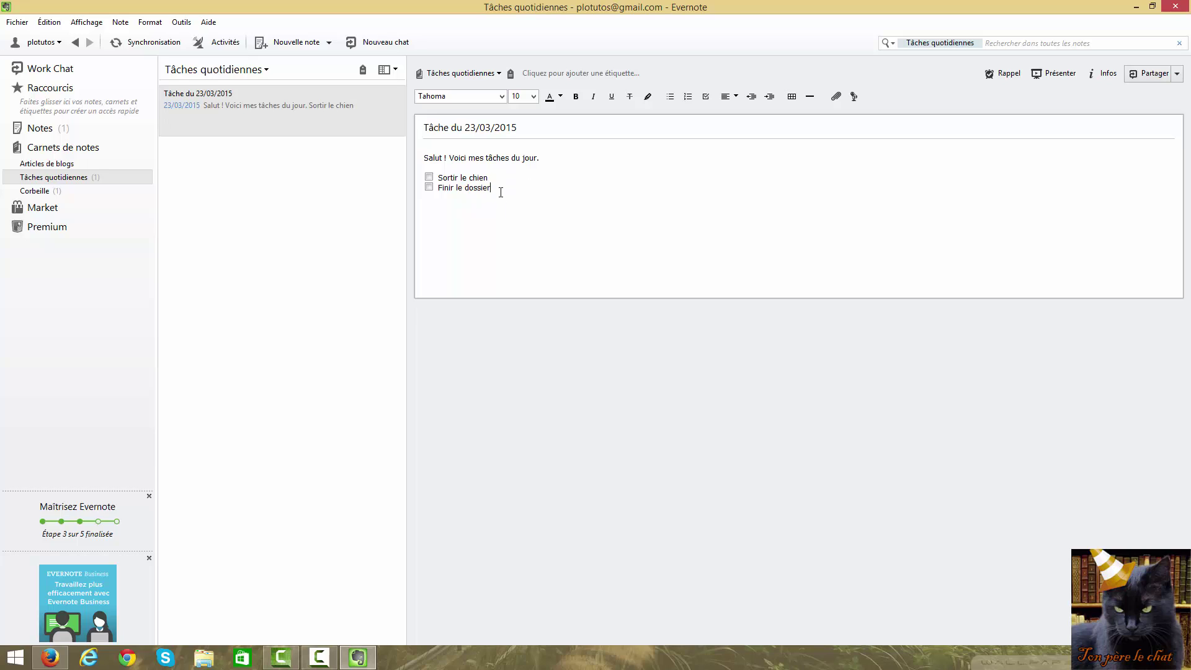
pyautogui.press('Return')
pyautogui.press('Return')
pyautogui.click(242, 228)
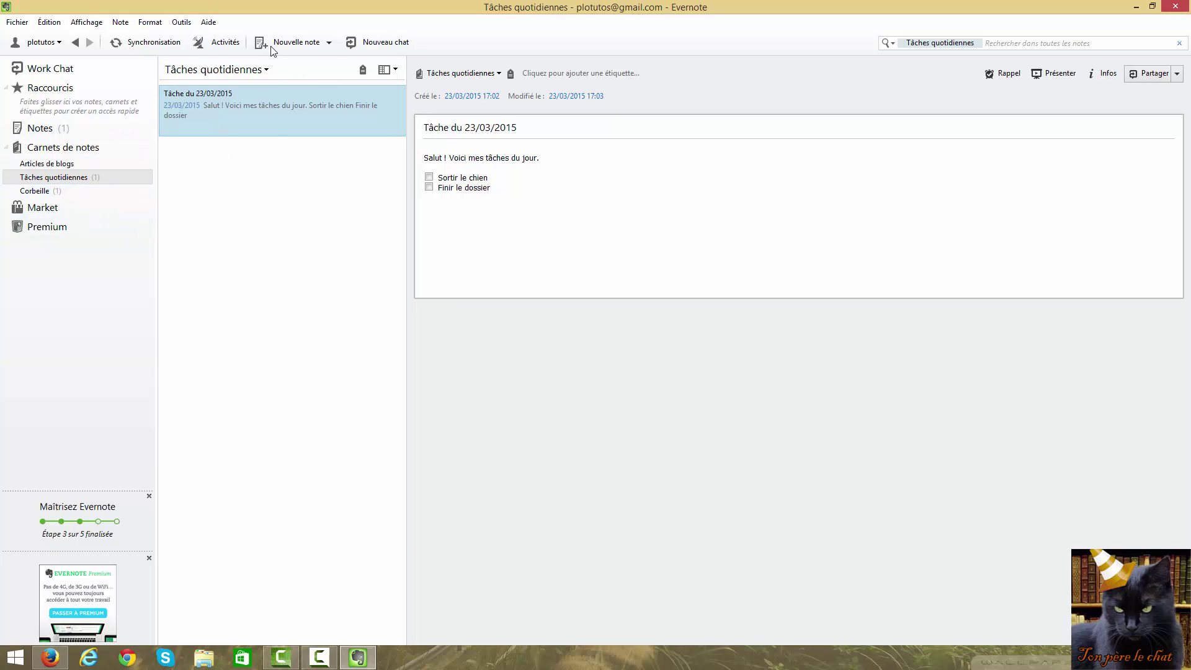
# Create a note titled 'Tâche du 24/03/2015' with body text 'rtdeddfghdfhgf'
pyautogui.click(294, 44)
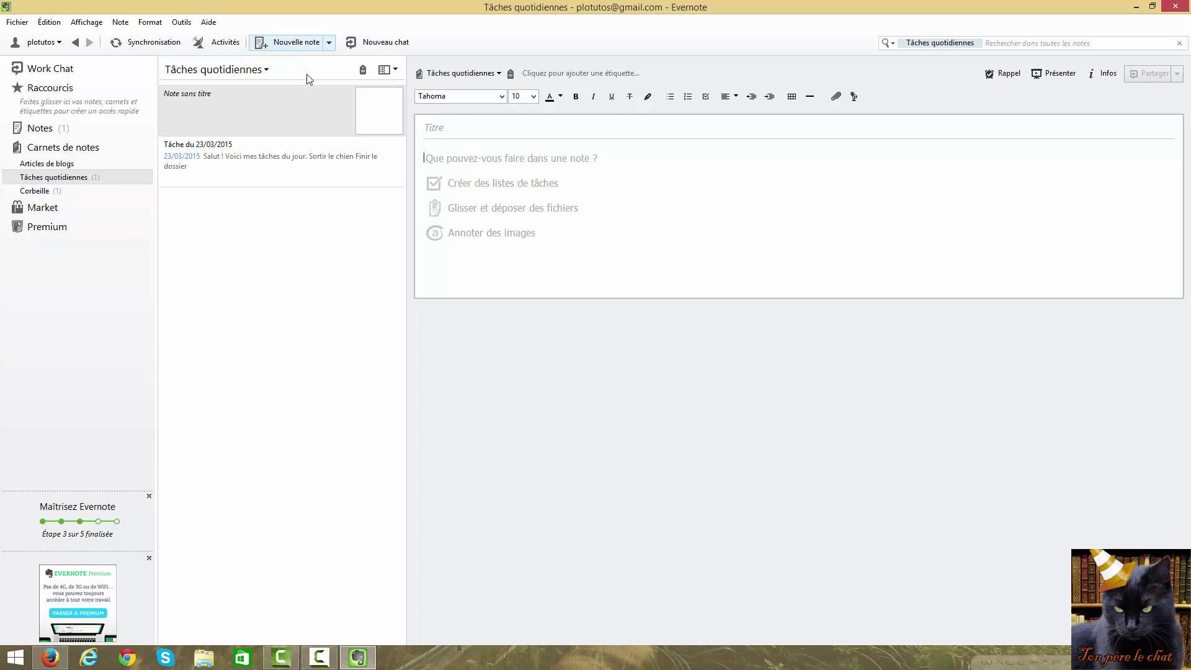
pyautogui.click(446, 129)
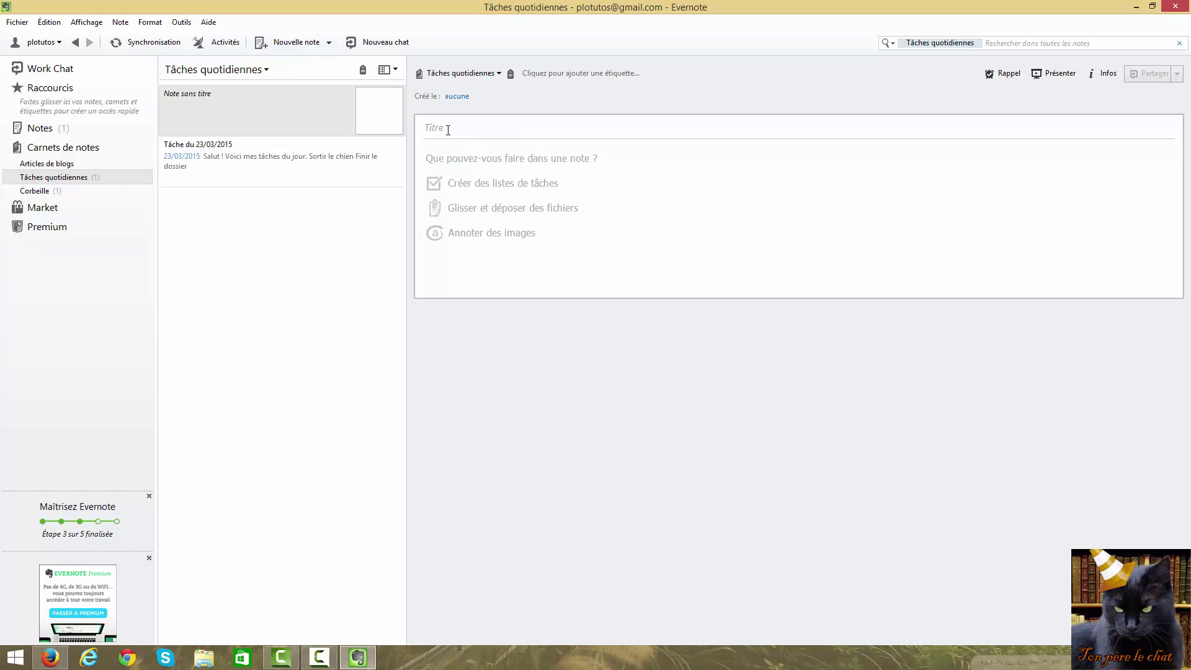
pyautogui.write('Tâche du 24/03/2015')
pyautogui.click(438, 164)
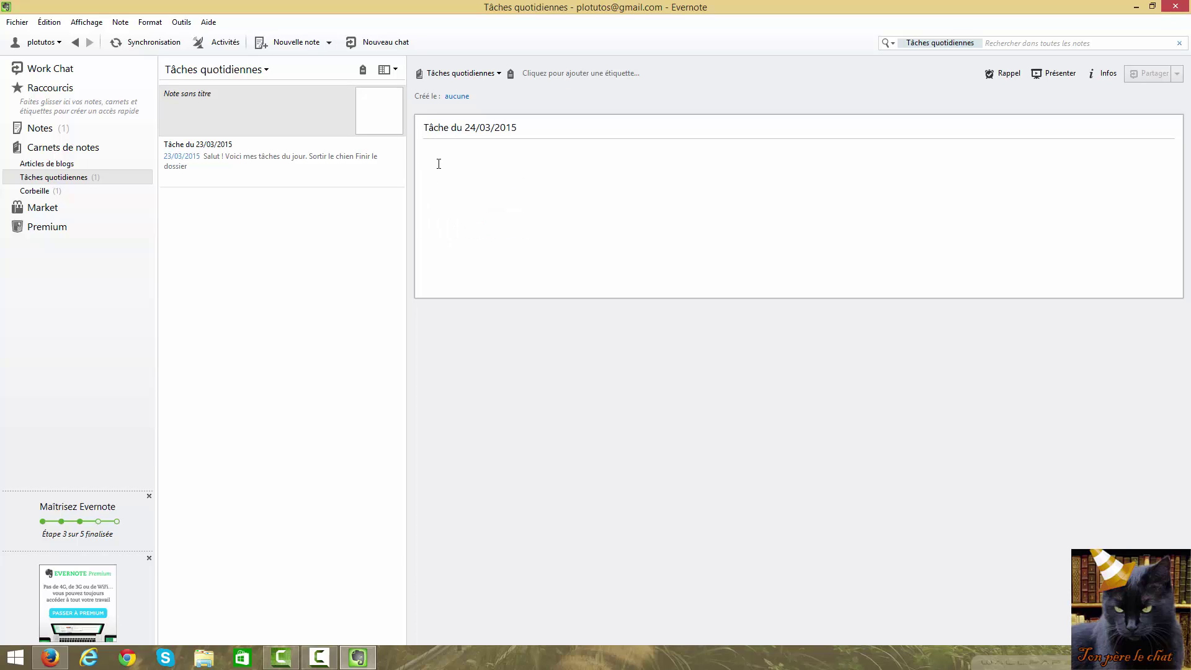
pyautogui.write('rtdeddfghdfhgf')
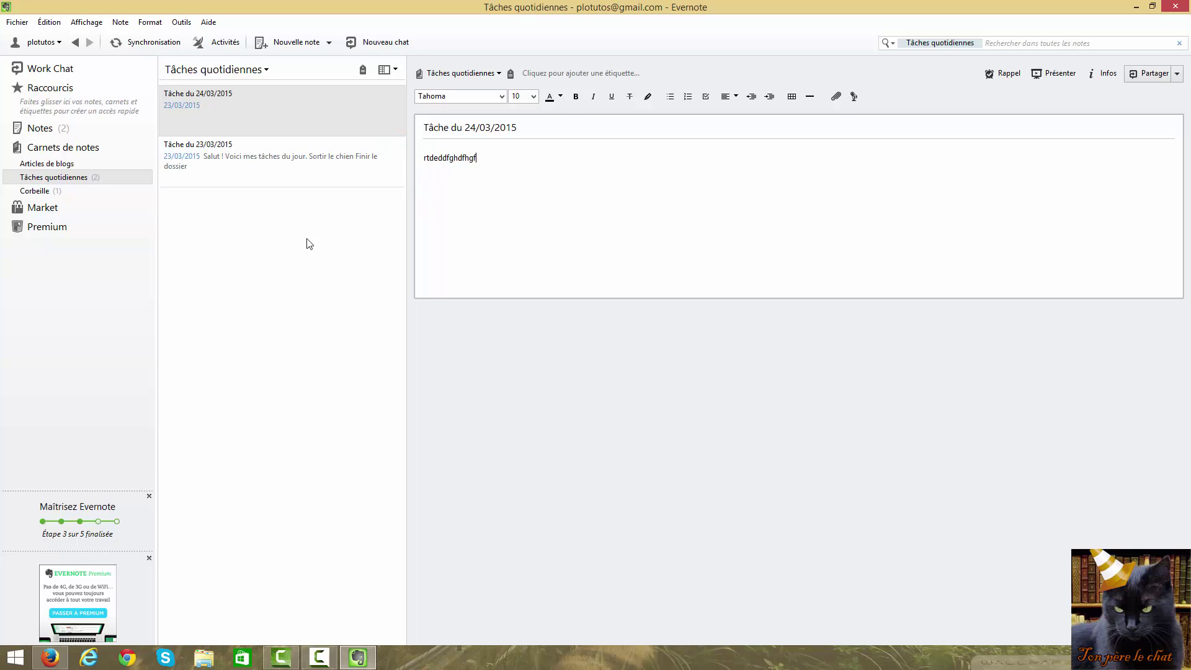
pyautogui.click(260, 244)
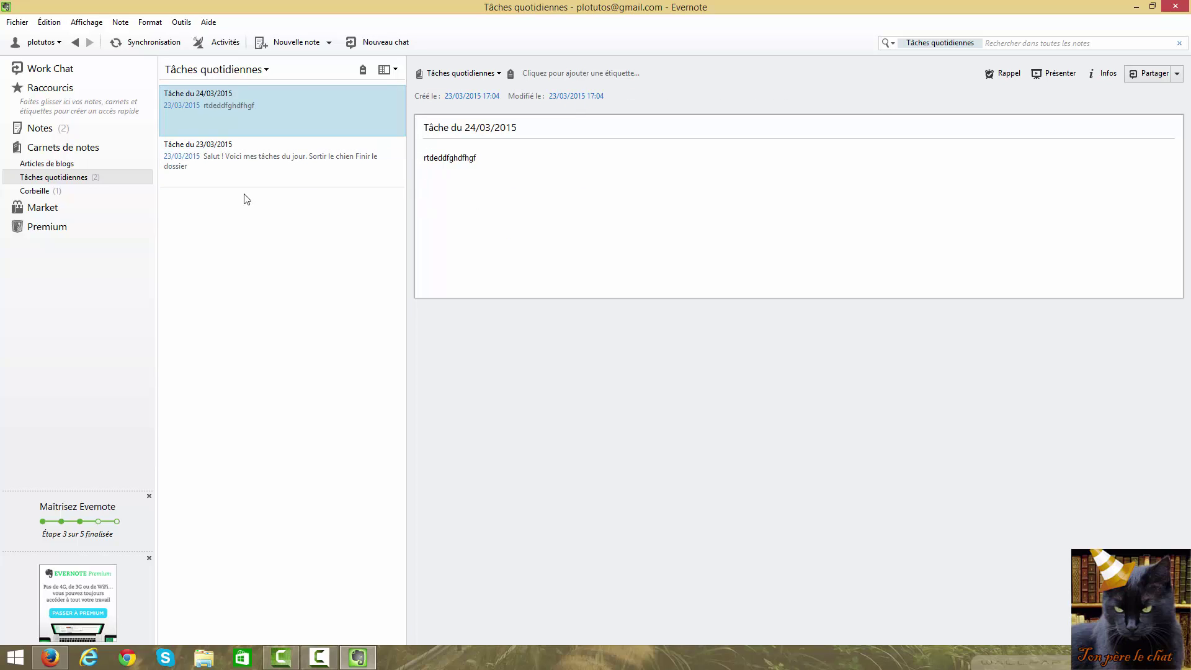
# Switch between the two task notes, ending on Tâche du 23/03/2015
pyautogui.click(224, 155)
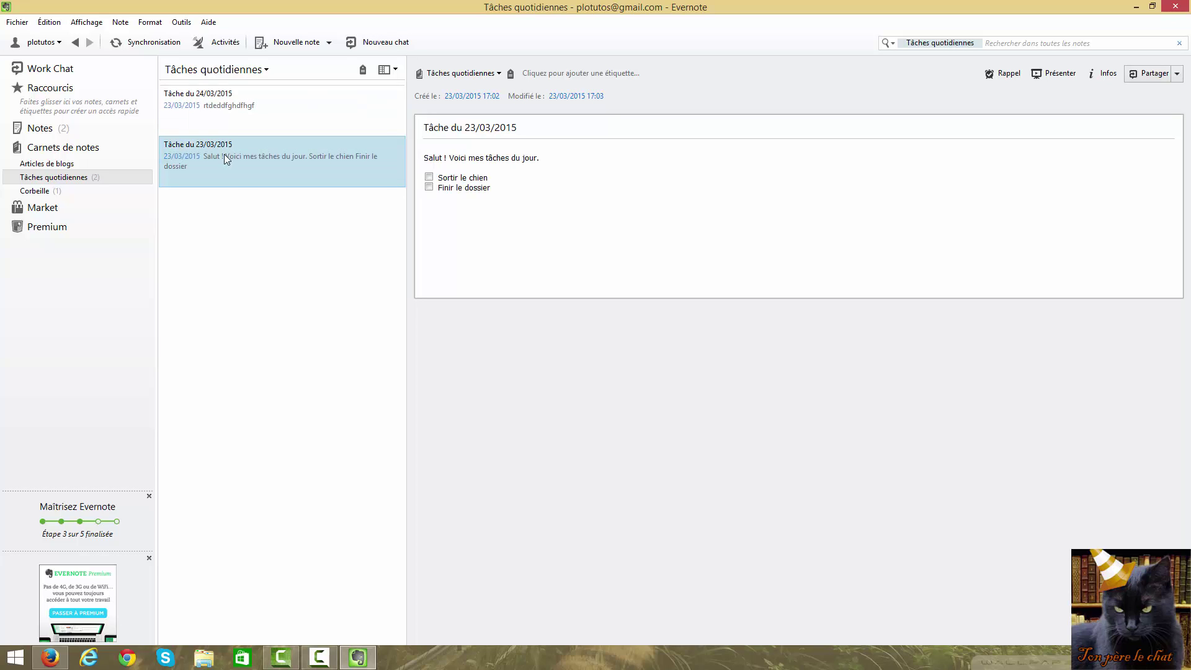
pyautogui.click(223, 122)
pyautogui.click(231, 157)
pyautogui.click(206, 100)
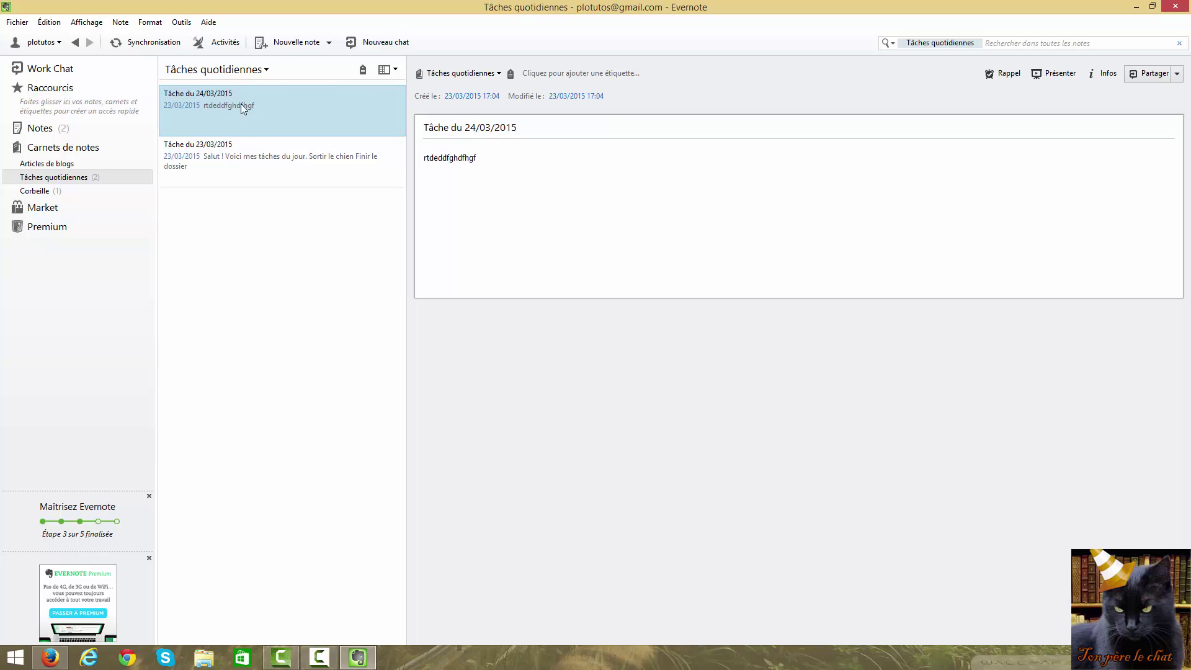
pyautogui.click(269, 166)
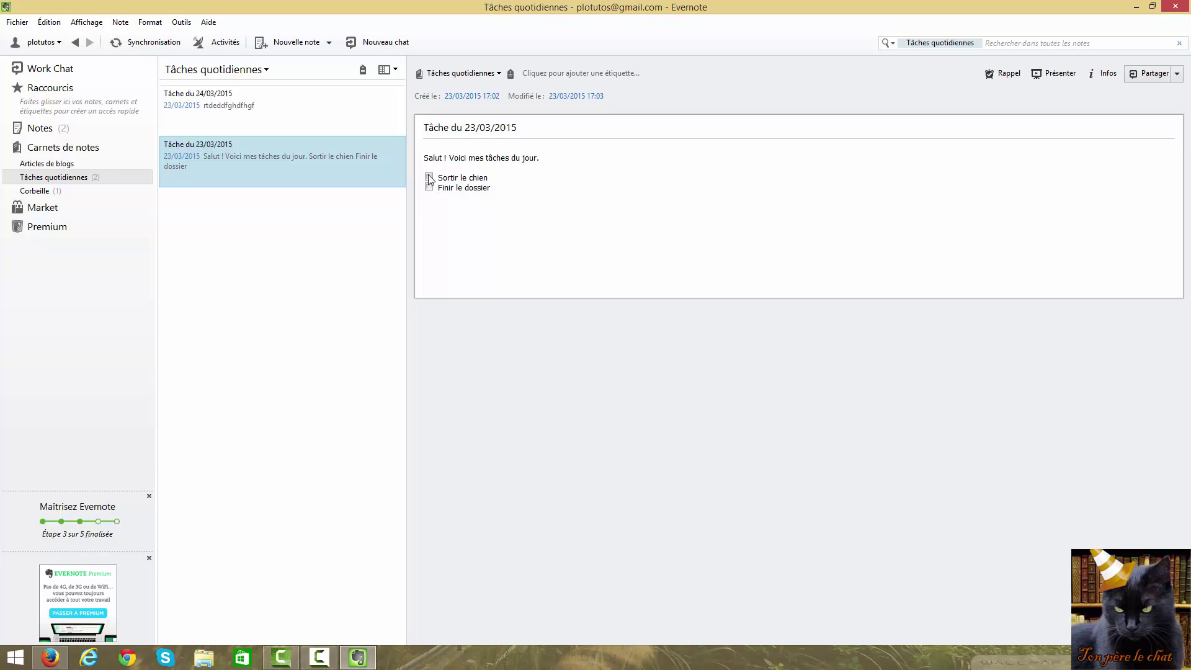
# Tick and untick the checklist items, striking through Sortir le chien and then removing the strikethrough
pyautogui.click(428, 178)
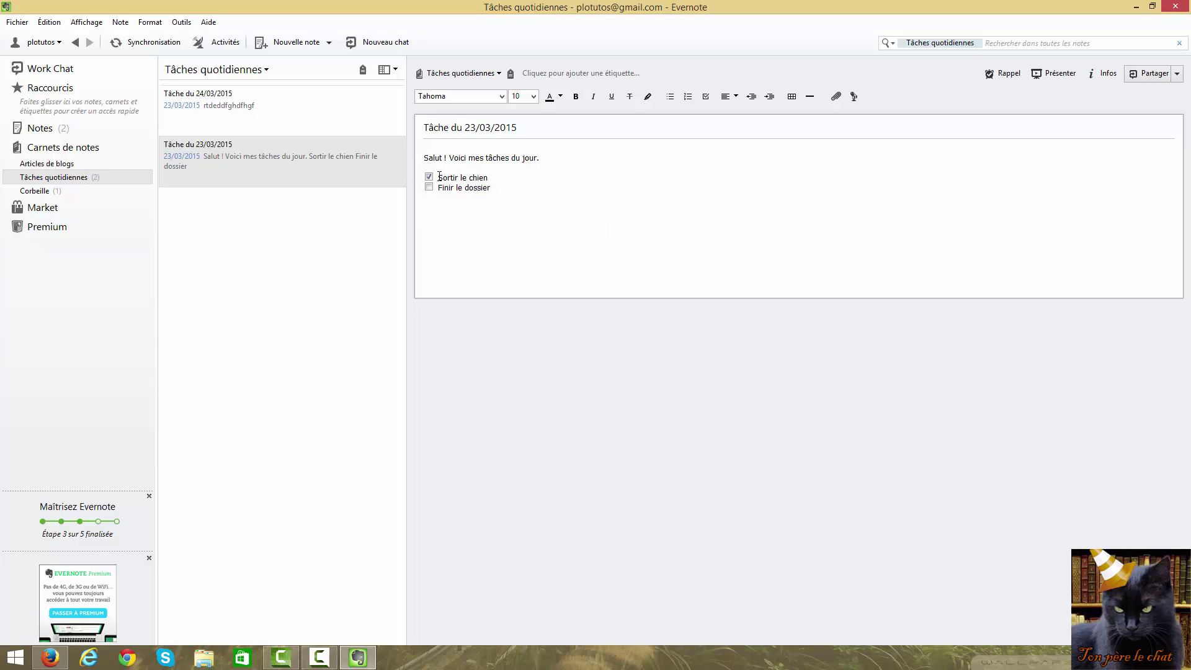
pyautogui.moveTo(494, 177); pyautogui.dragTo(436, 178)
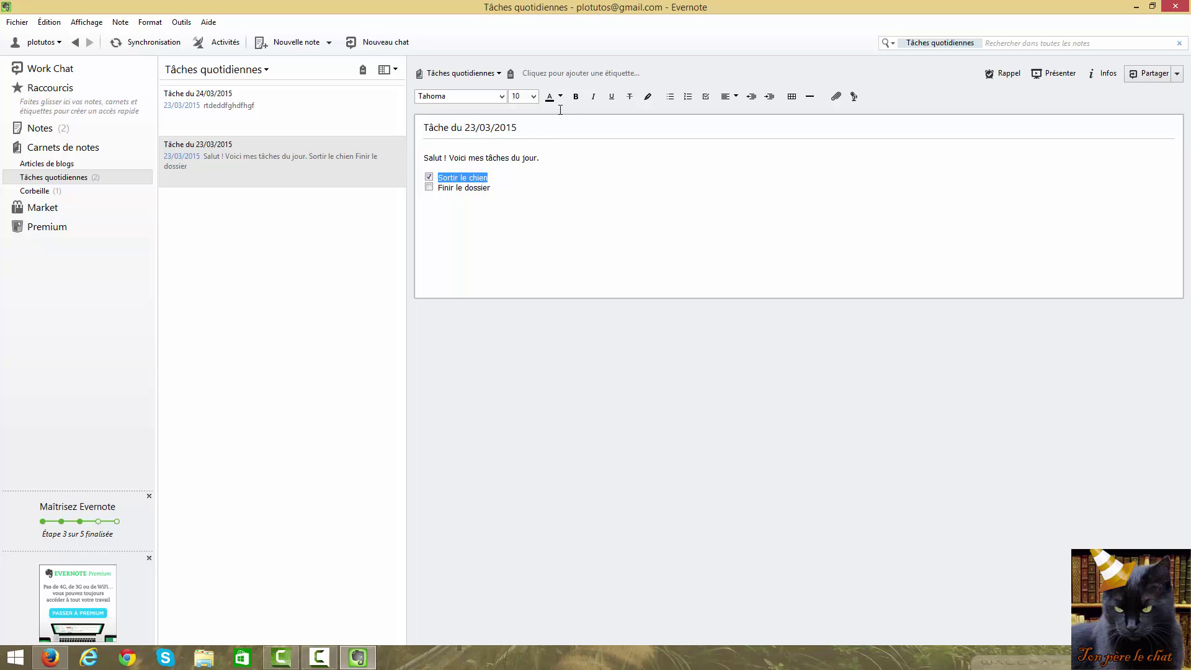
pyautogui.click(629, 96)
pyautogui.click(525, 200)
pyautogui.moveTo(490, 177); pyautogui.dragTo(438, 178)
pyautogui.click(631, 98)
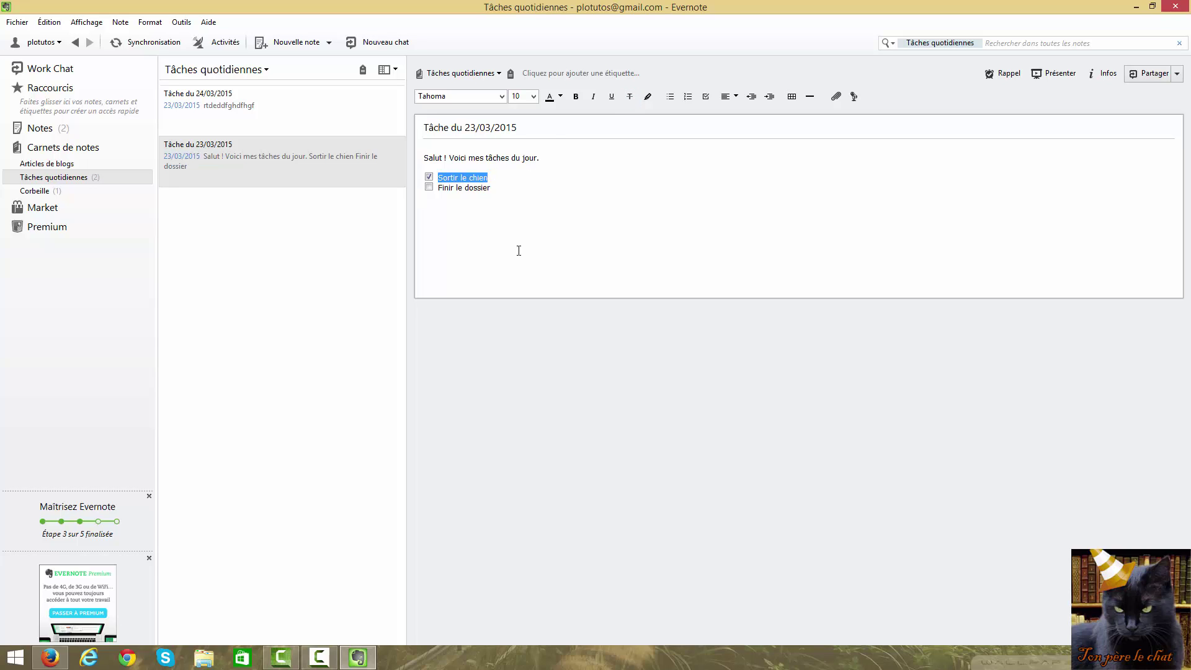
pyautogui.click(500, 188)
pyautogui.click(429, 186)
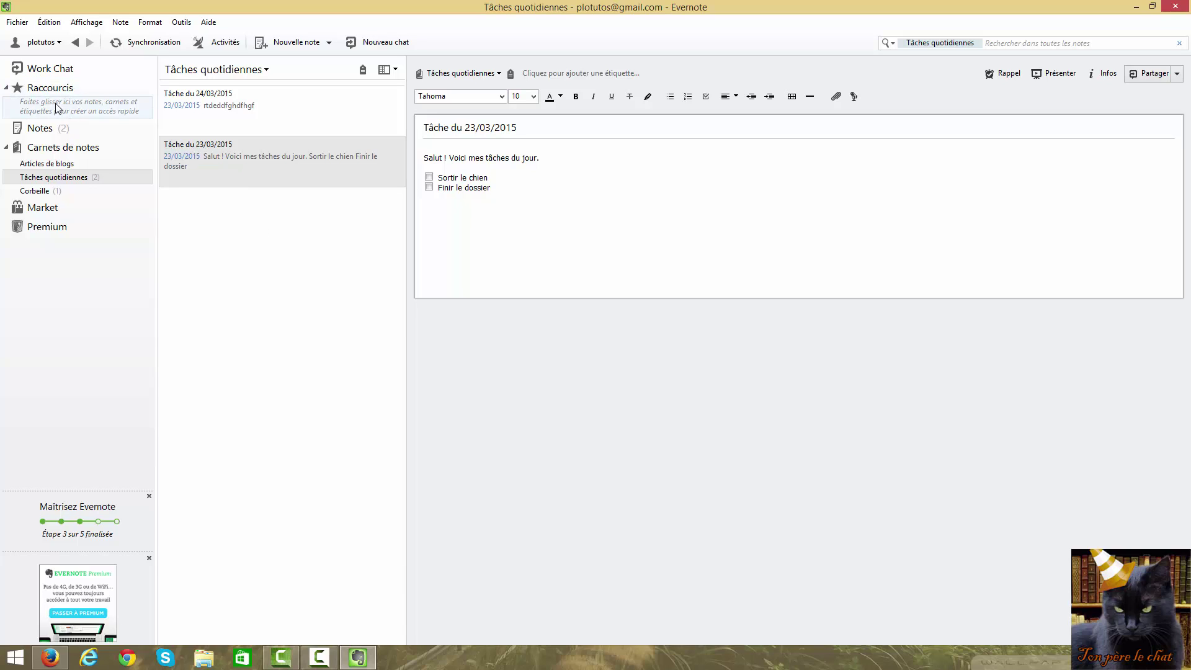
# Show the Tâches quotidiennes notebook and look through its two task notes
pyautogui.click(57, 179)
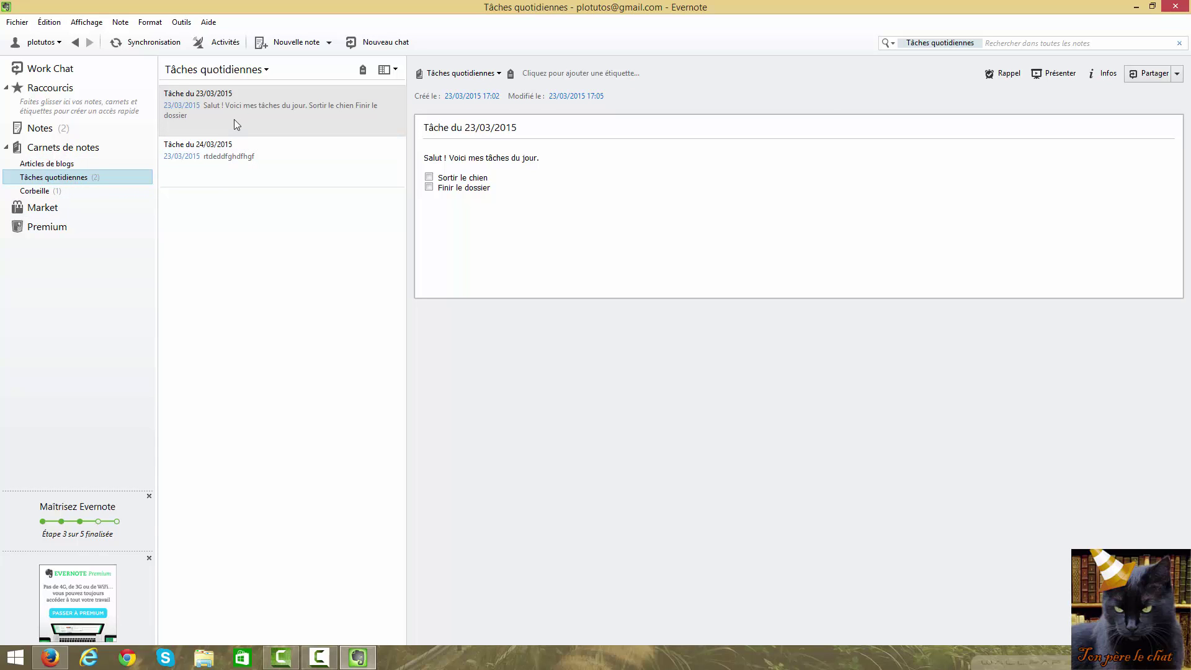
pyautogui.click(239, 152)
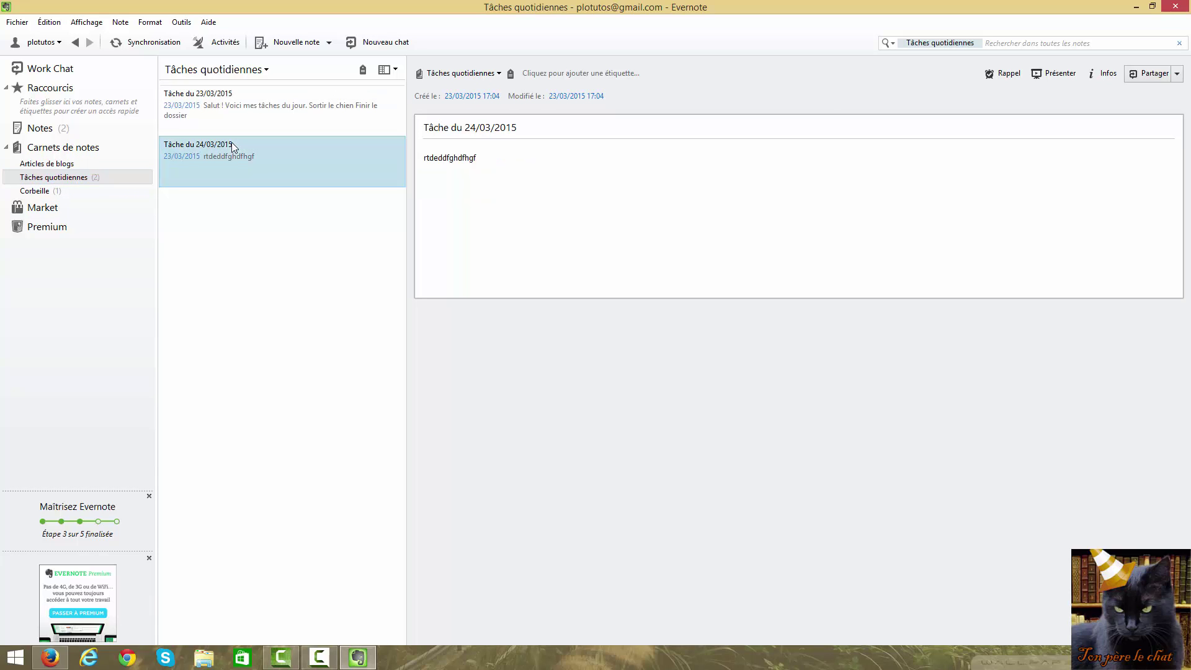
pyautogui.click(330, 122)
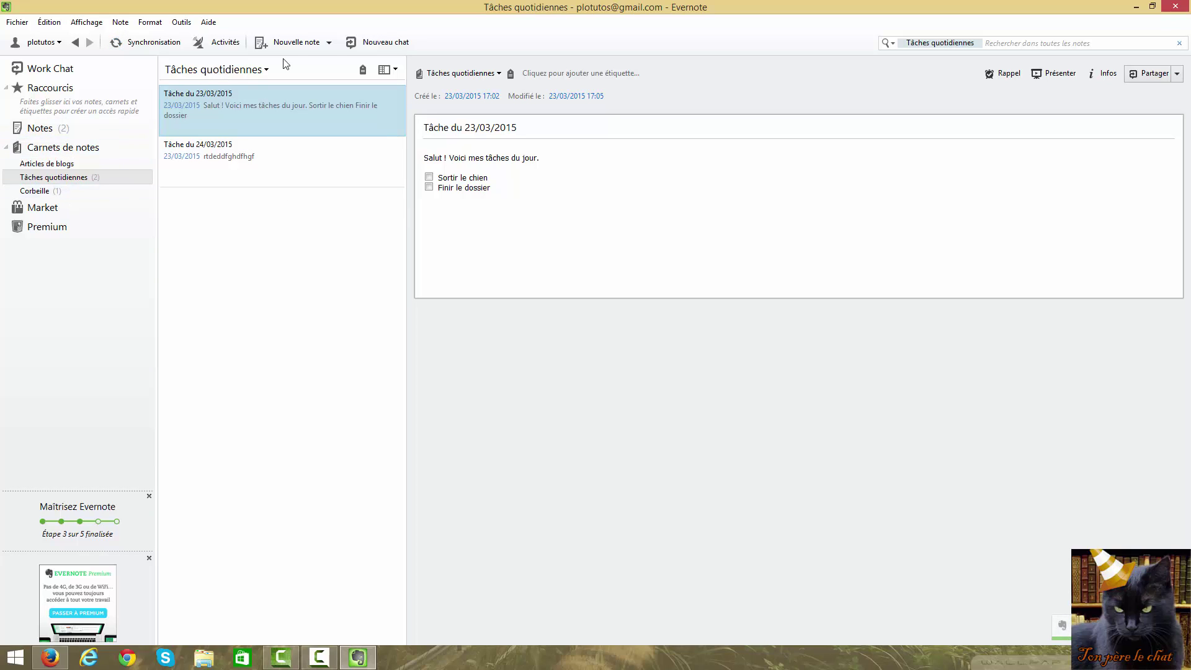
# Create a note titled 'rgtgdg', then reopen the Tâche du 23/03/2015 note
pyautogui.click(297, 42)
pyautogui.click(463, 137)
pyautogui.write('rgtgdg')
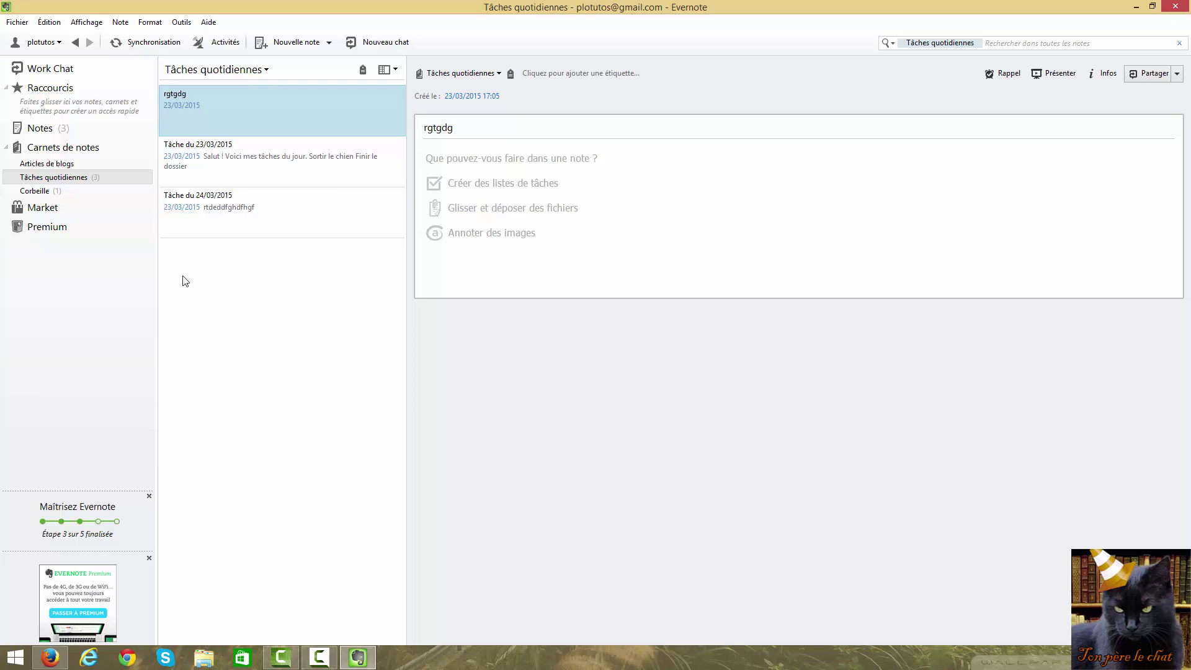
pyautogui.click(98, 180)
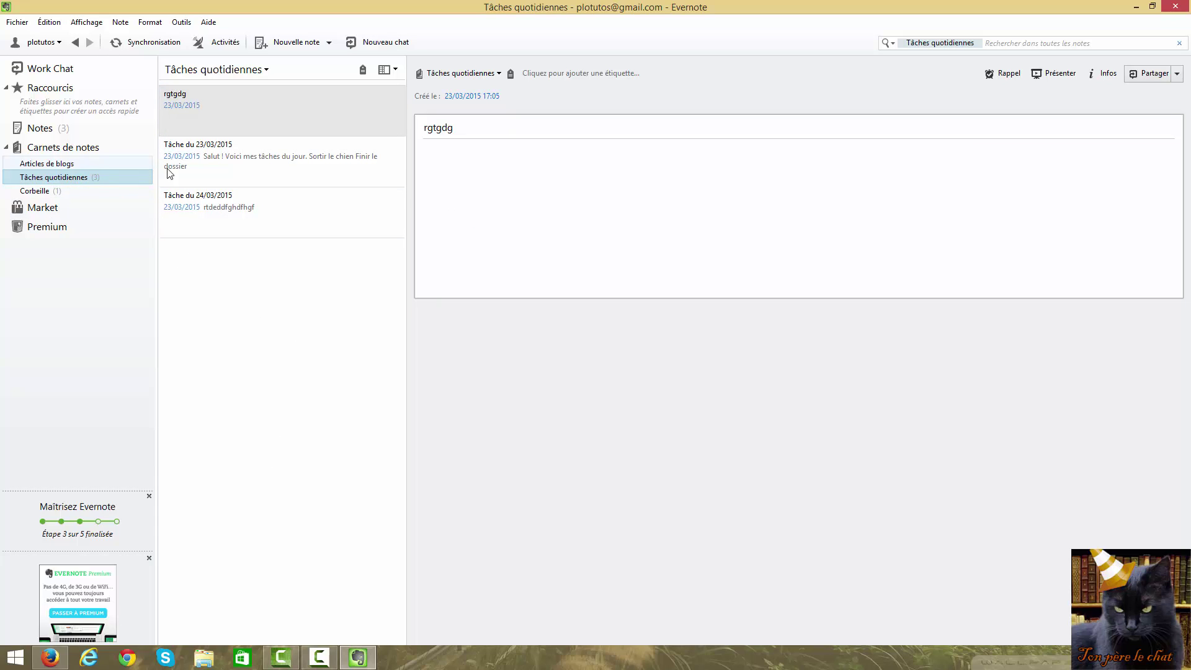
pyautogui.click(201, 160)
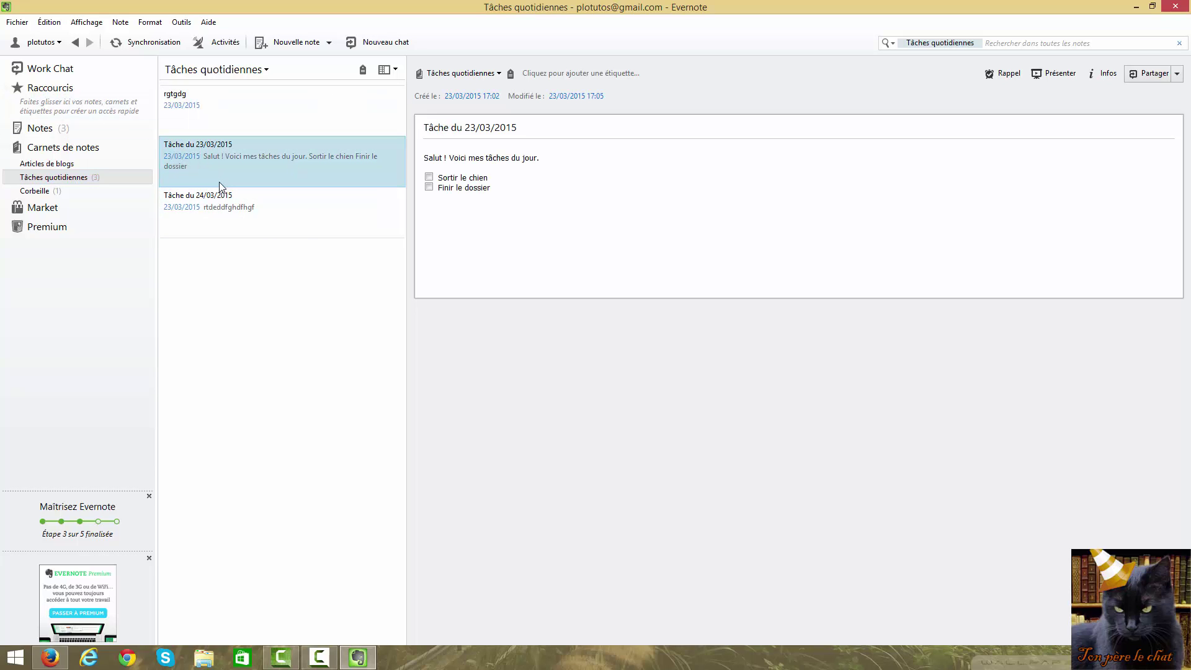
# Add Tâche du 23/03/2015 to Raccourcis and open it from the shortcut
pyautogui.rightClick(245, 154)
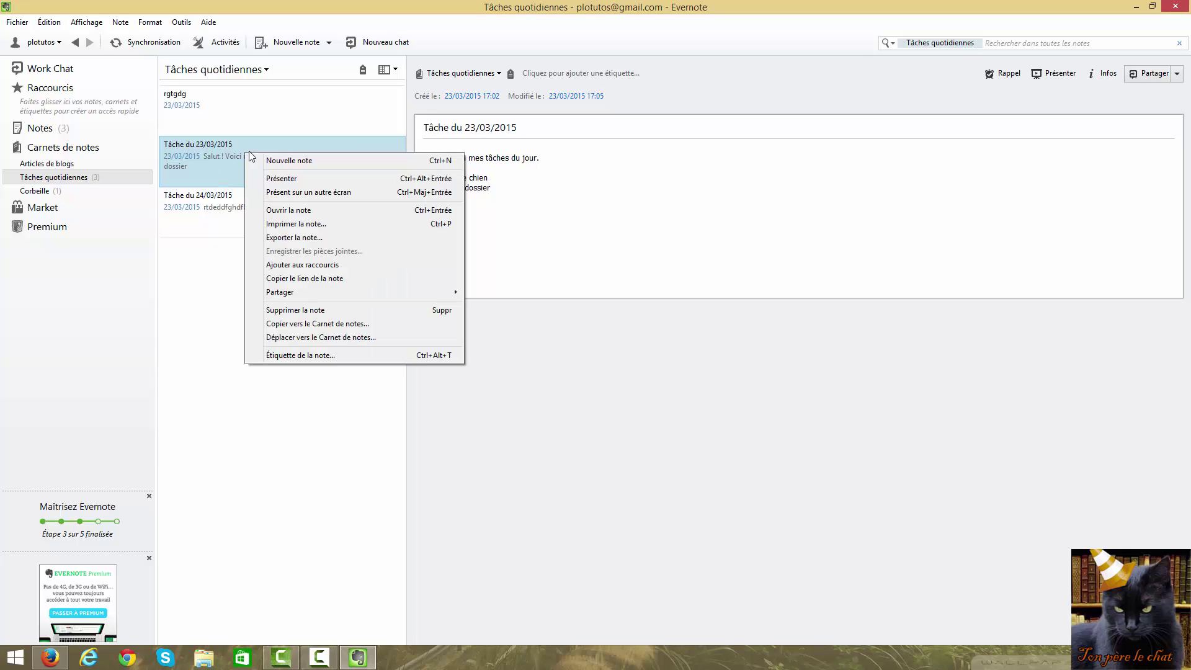
pyautogui.click(310, 266)
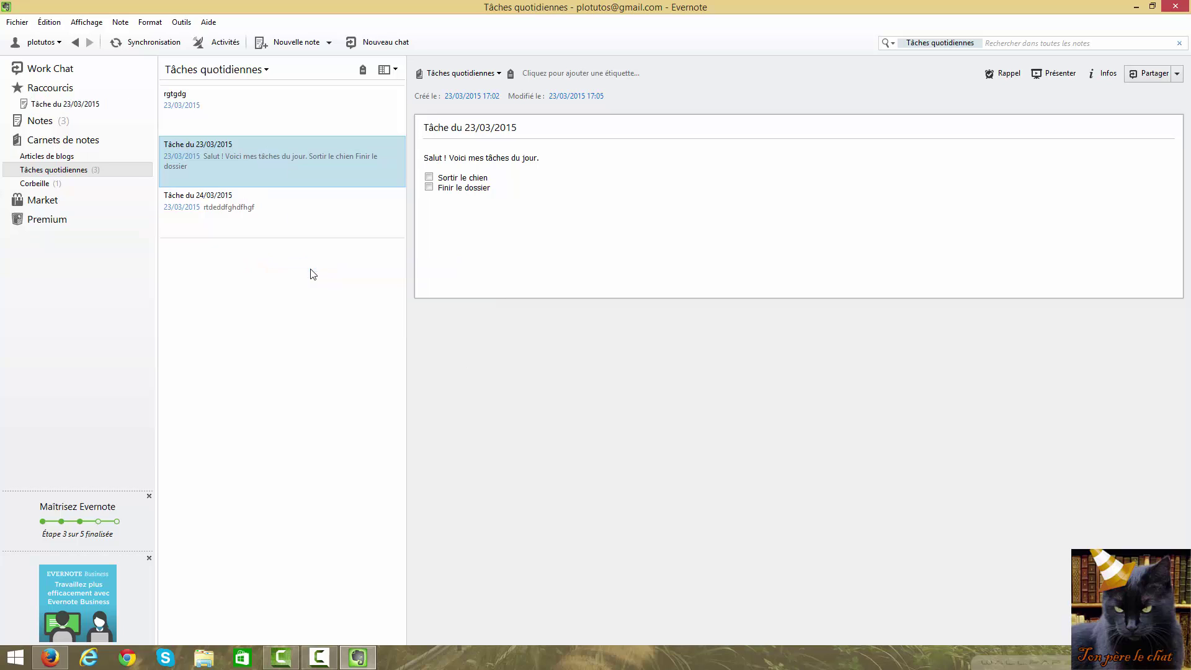
pyautogui.click(6, 89)
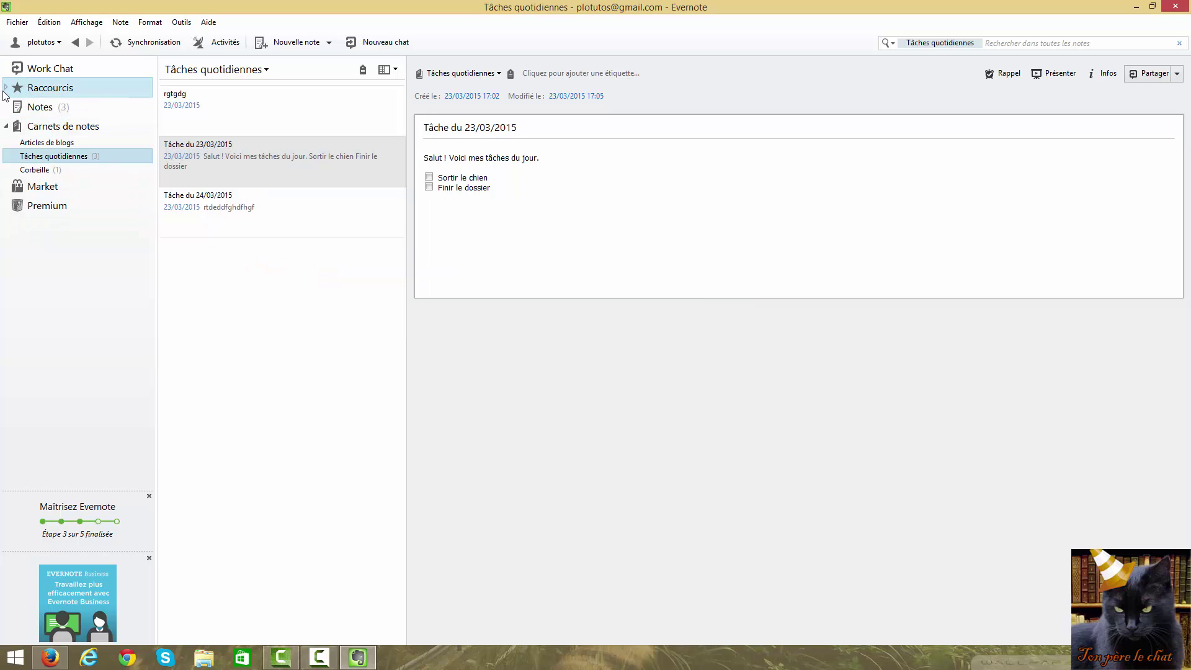
pyautogui.click(6, 87)
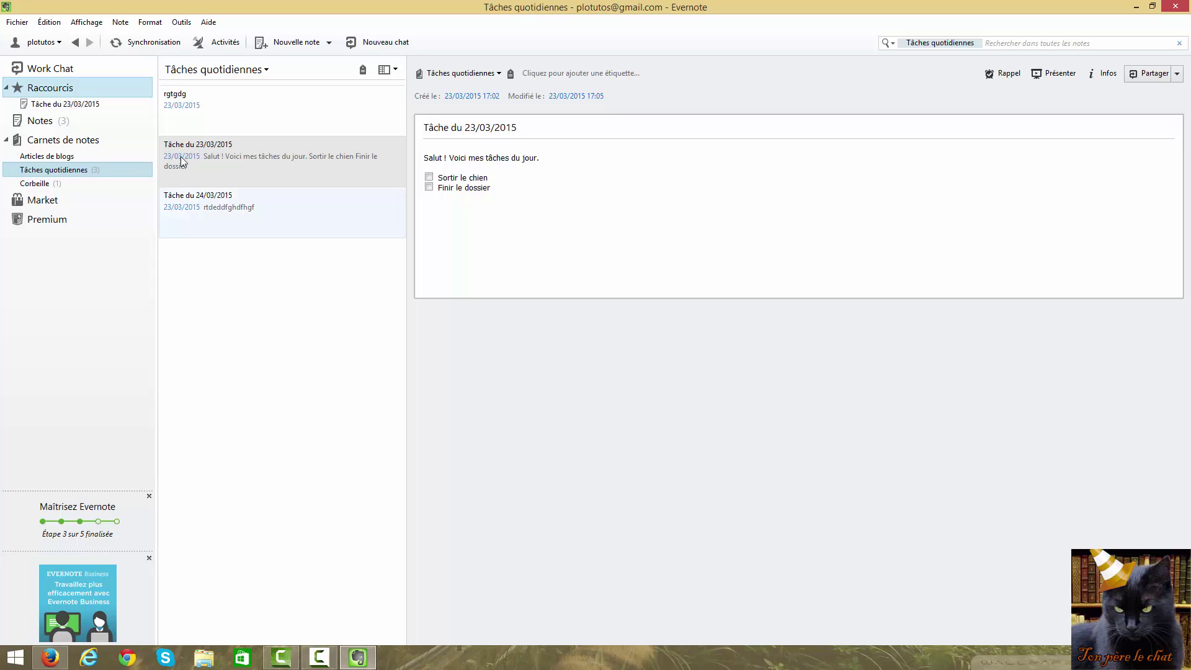
pyautogui.click(80, 104)
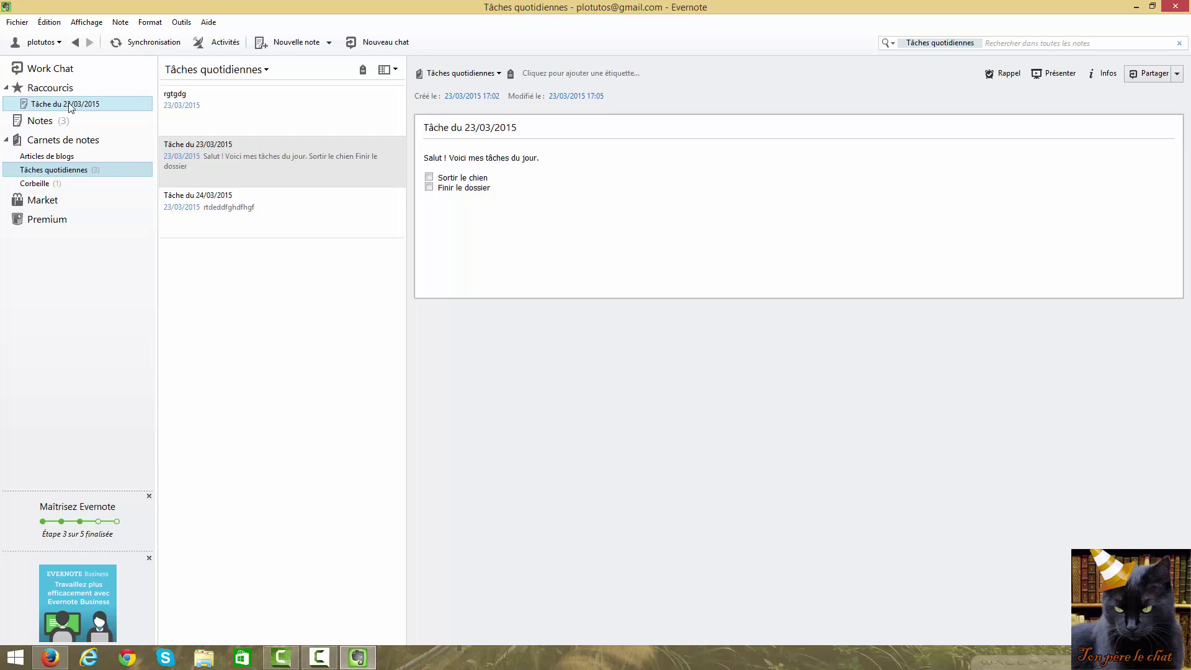
# Remove the note's shortcut from Raccourcis with Supprimer des raccourcis
pyautogui.rightClick(70, 107)
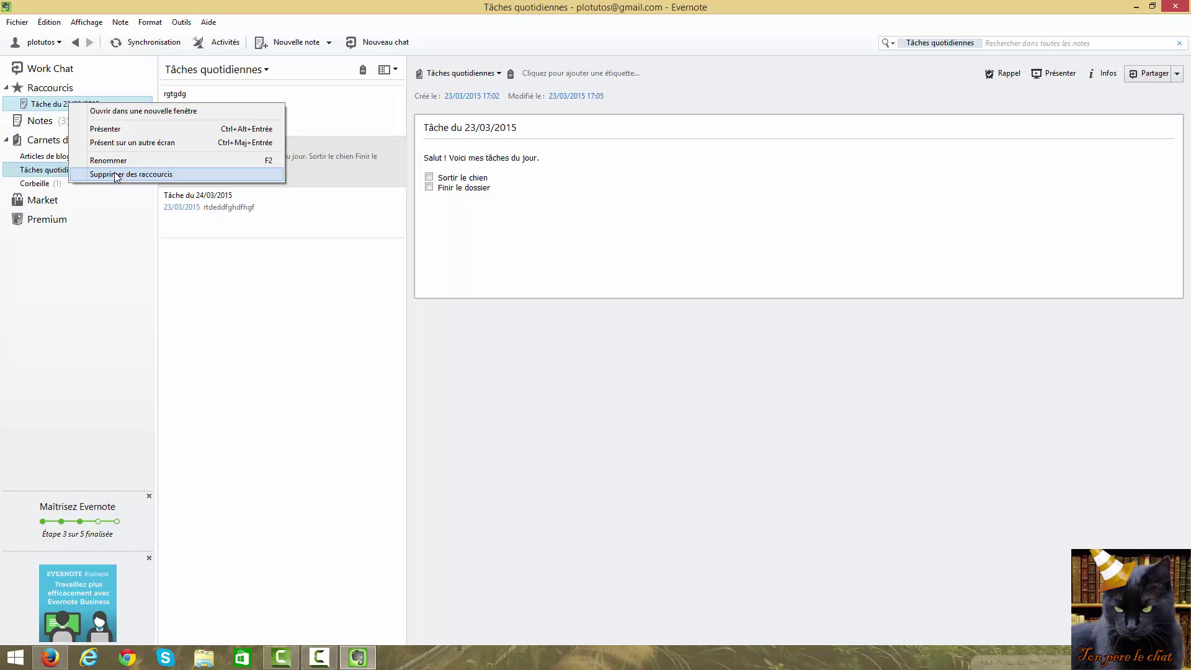
pyautogui.click(116, 174)
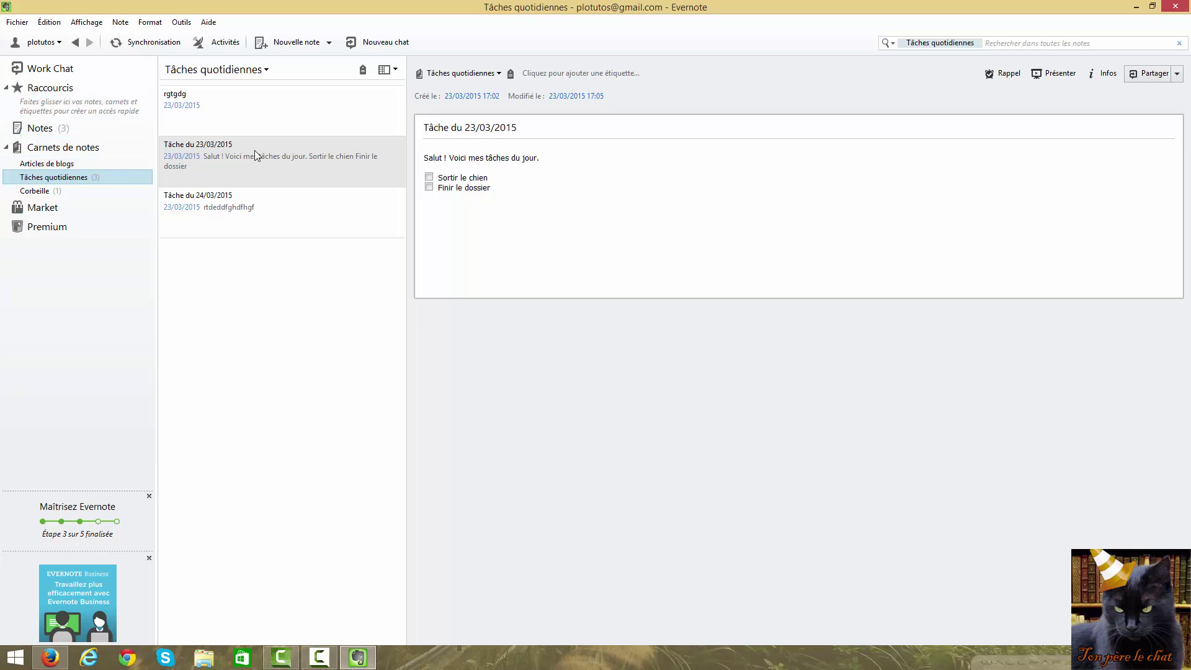
pyautogui.click(230, 103)
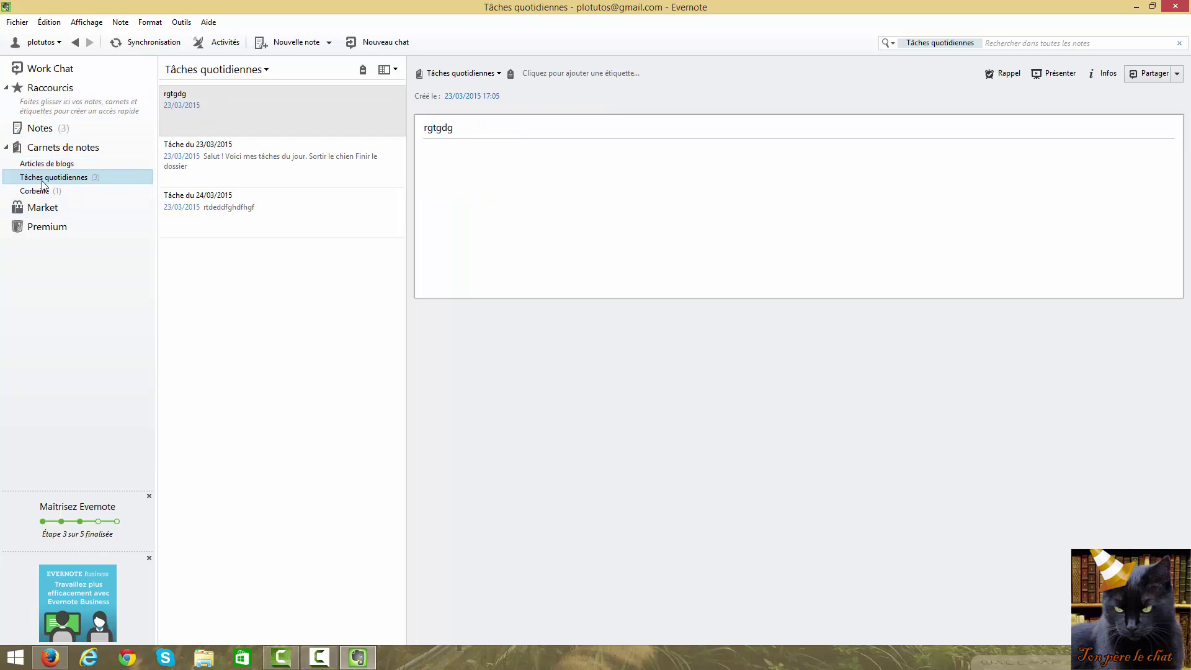
pyautogui.click(238, 164)
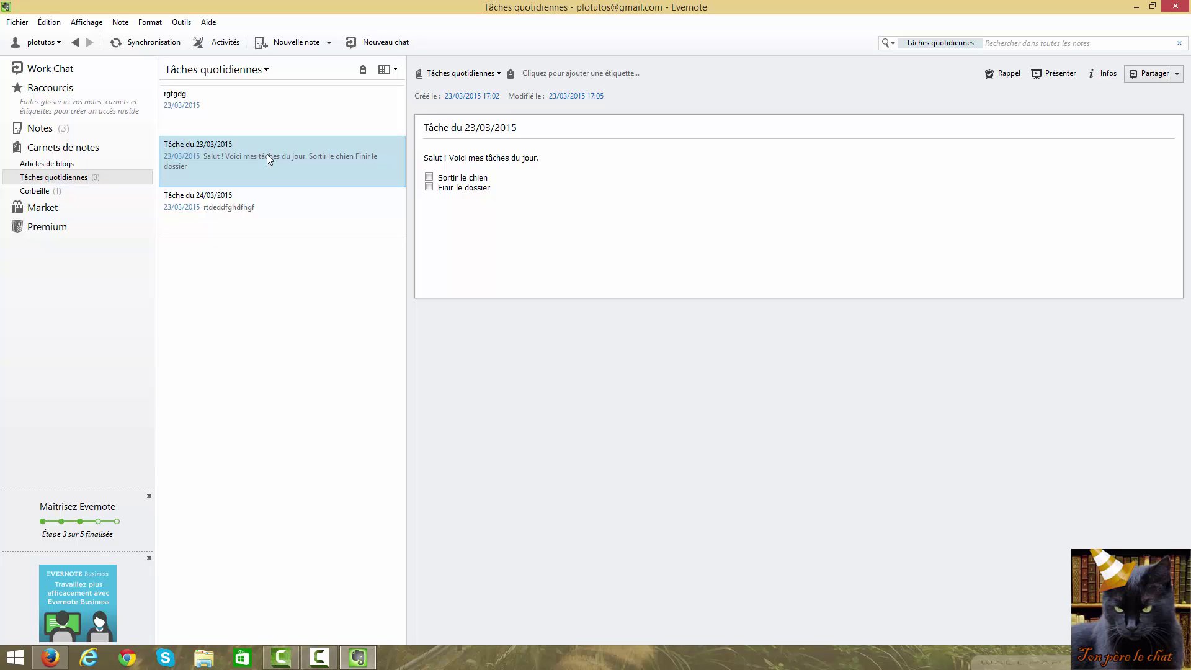
# Drag Tâche du 23/03/2015 back into Raccourcis and open it from there
pyautogui.moveTo(269, 160); pyautogui.dragTo(67, 107)
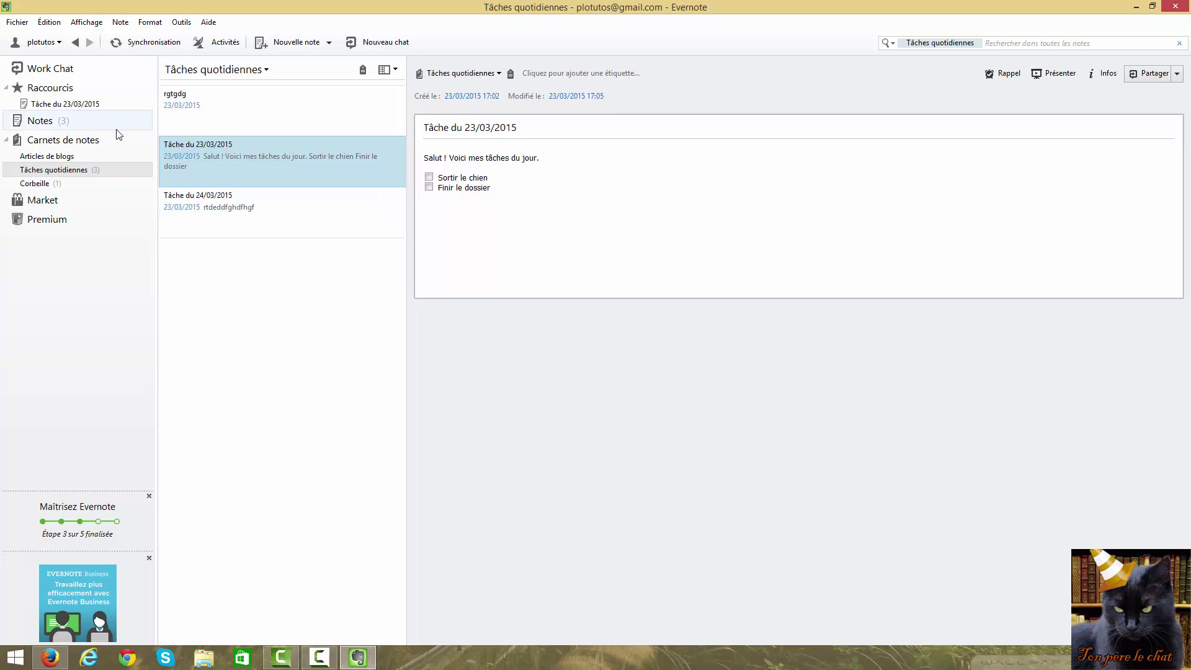
pyautogui.click(79, 107)
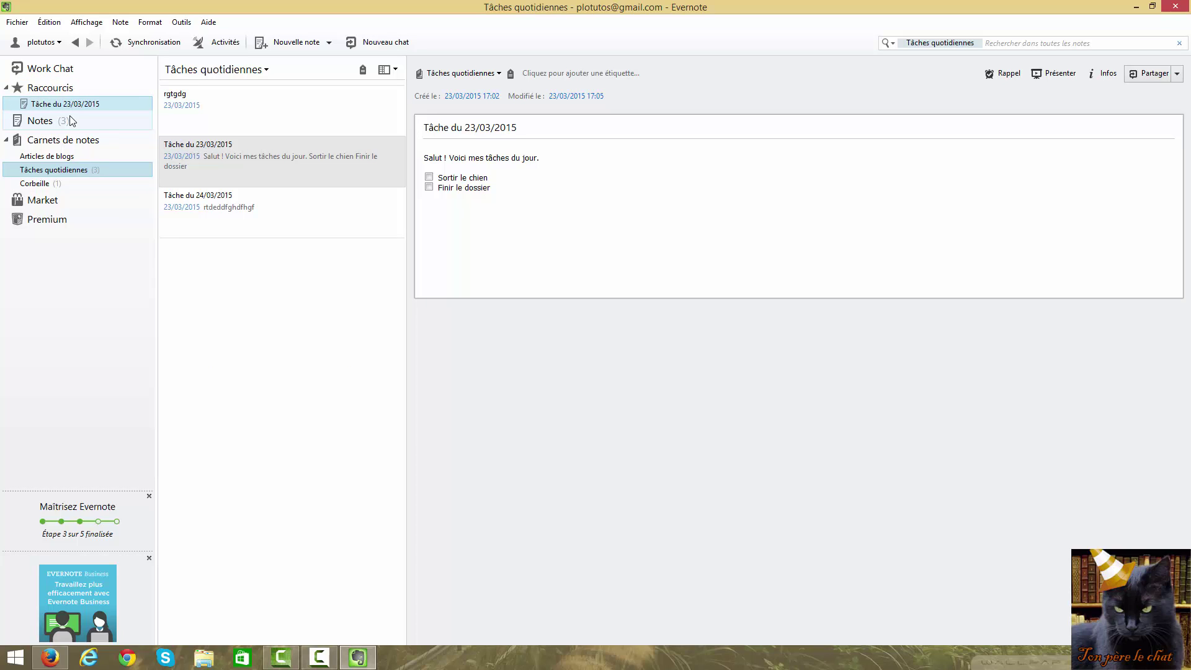
pyautogui.click(260, 166)
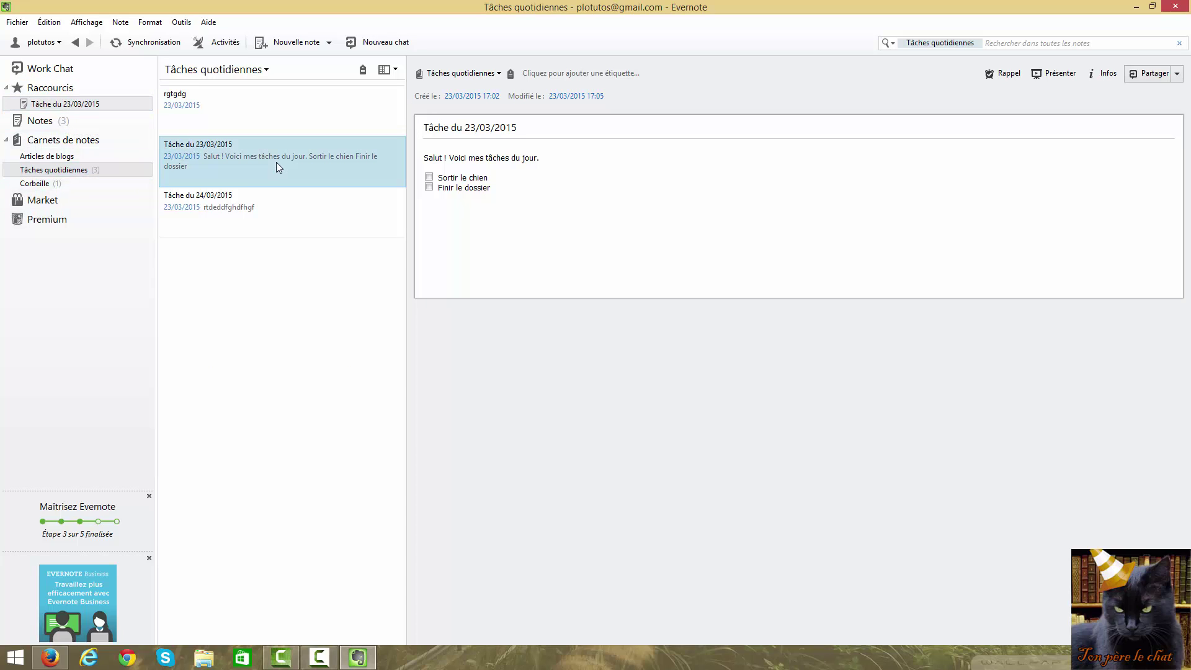
pyautogui.click(250, 211)
pyautogui.click(236, 109)
# Delete the rgtgdg note and create 'Article du blog de PloTutos' with body 'thfhdfhhdf'
pyautogui.rightClick(236, 108)
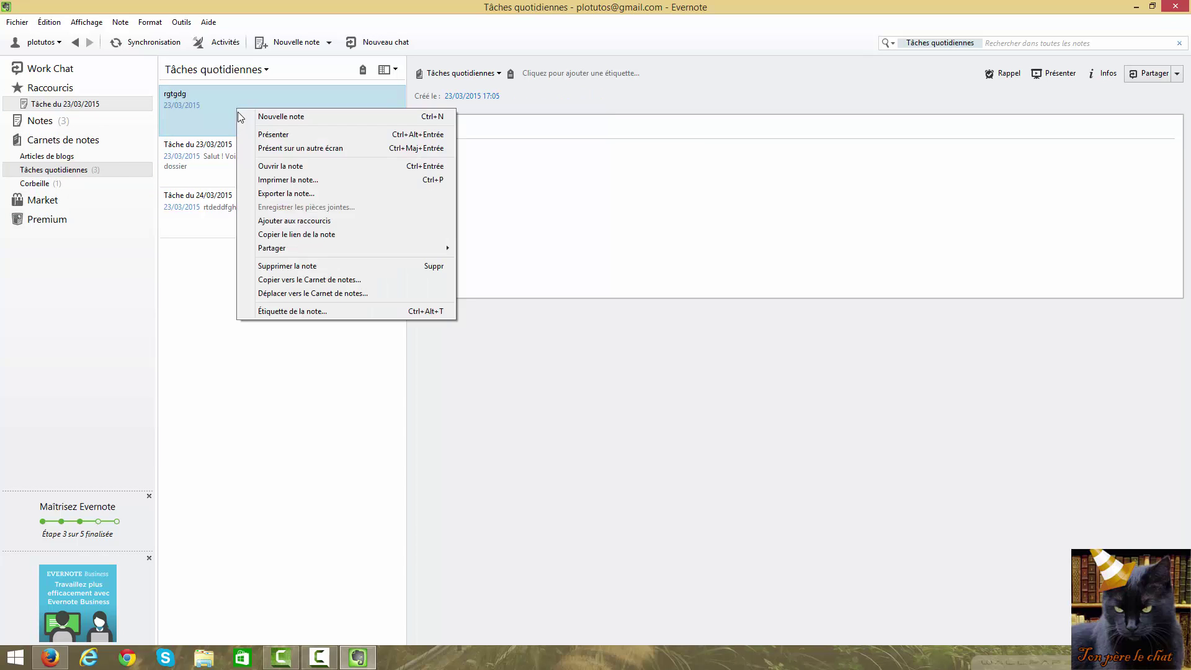
pyautogui.click(285, 267)
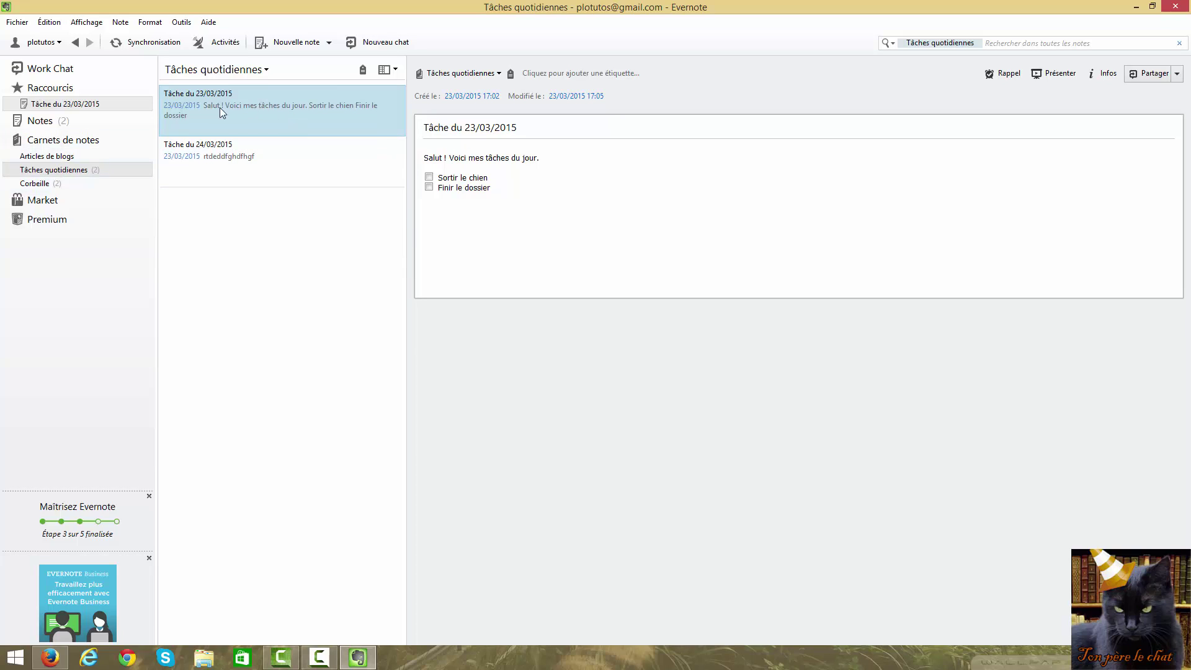
pyautogui.click(291, 42)
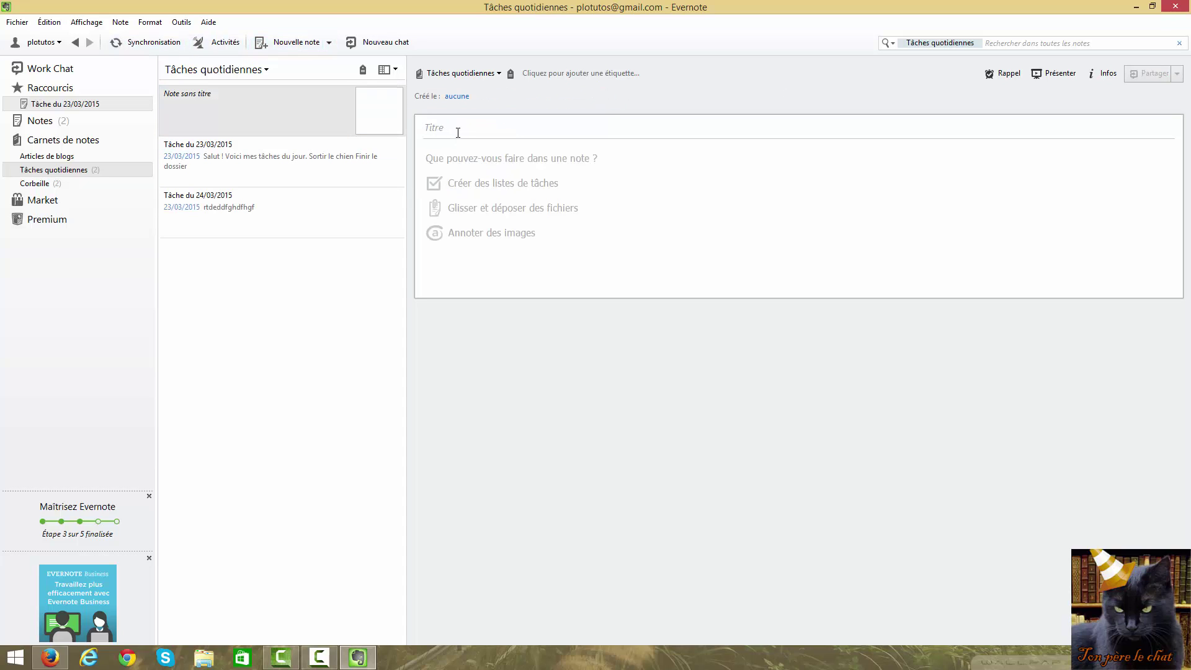
pyautogui.write('Article du blog de PloTRutos')
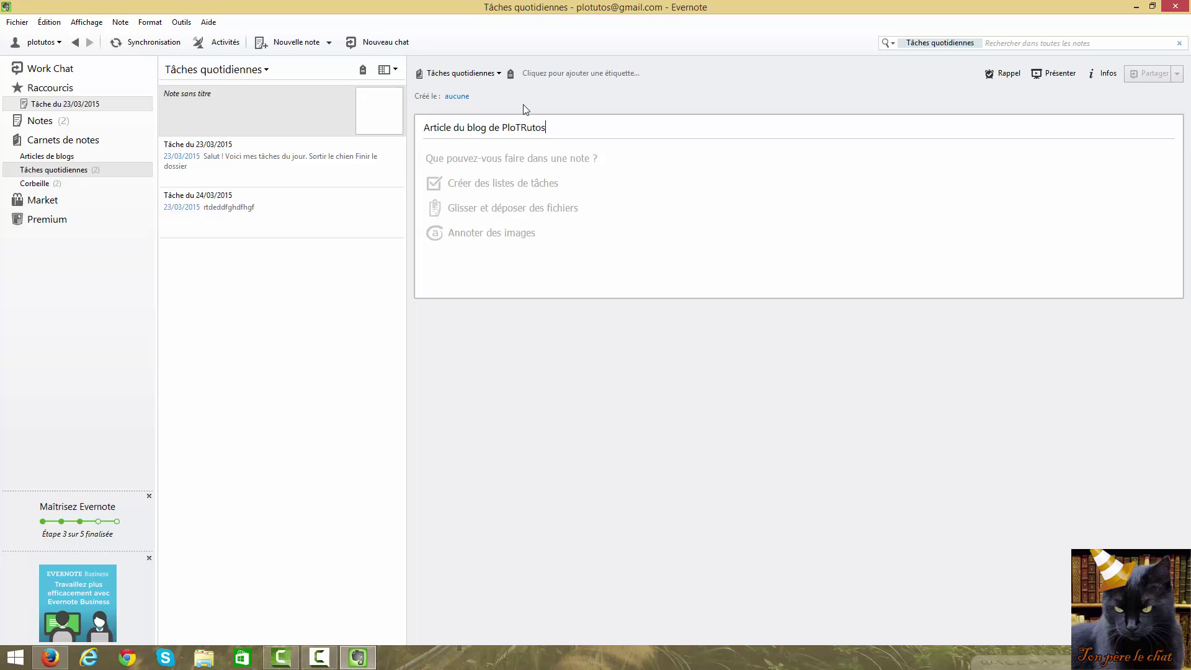
pyautogui.press('BackSpace')
pyautogui.click(531, 165)
pyautogui.write('thfhdfhhdf')
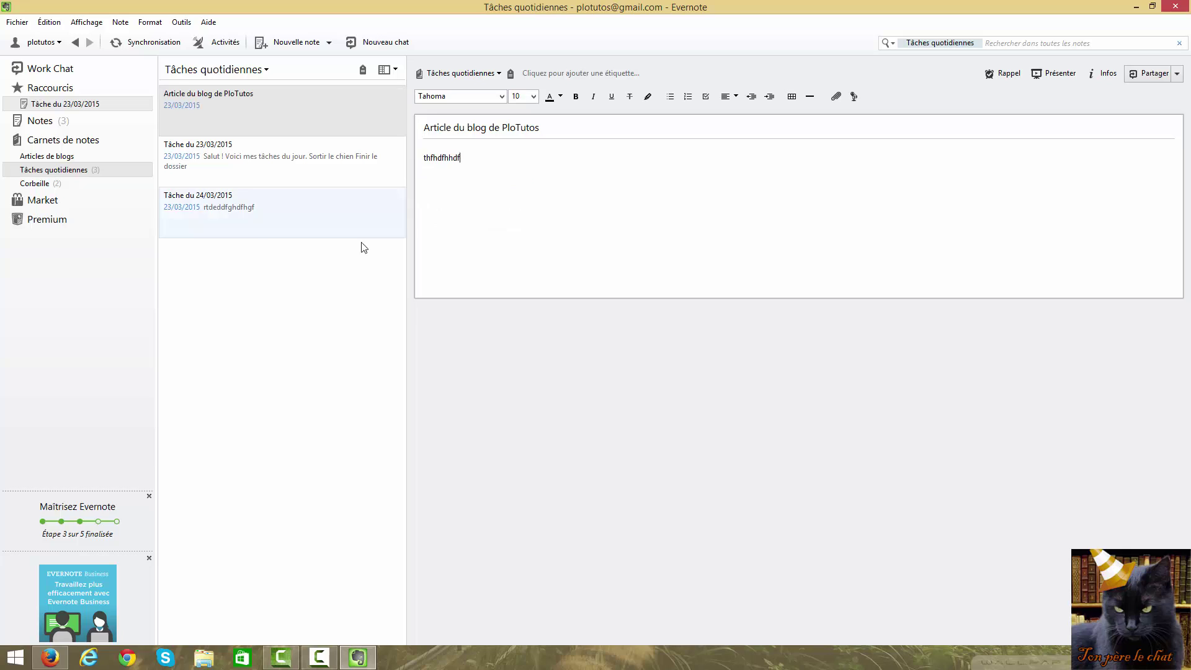
# Browse the task notes and confirm the Articles de blogs notebook is empty
pyautogui.click(267, 221)
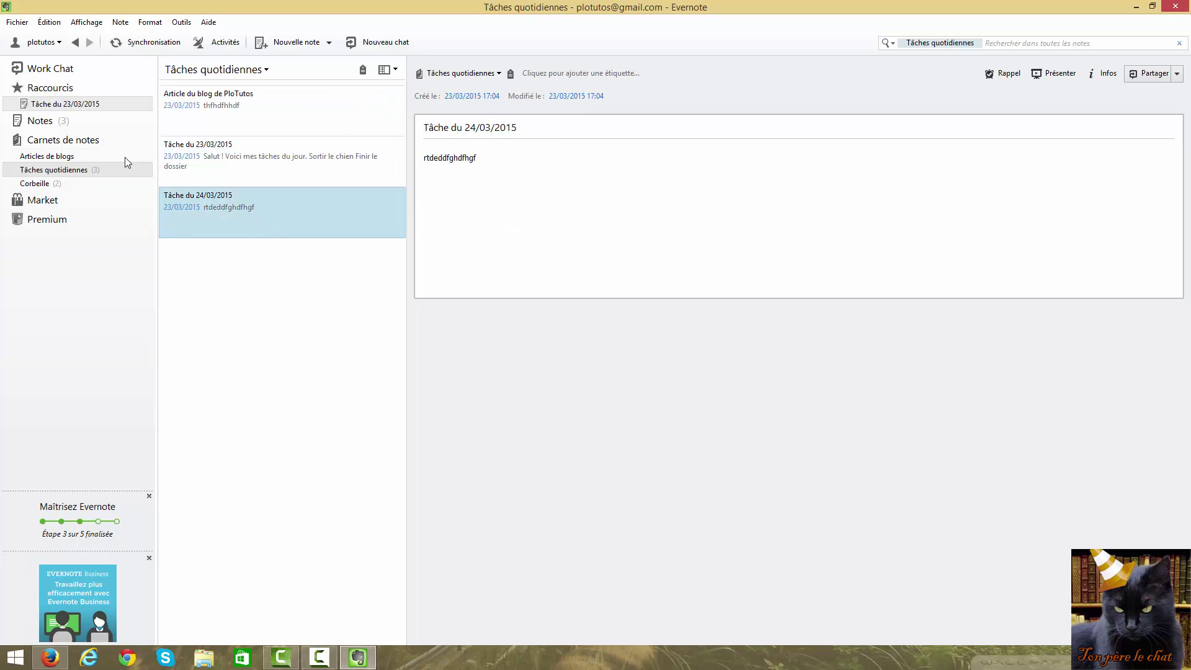
pyautogui.click(229, 102)
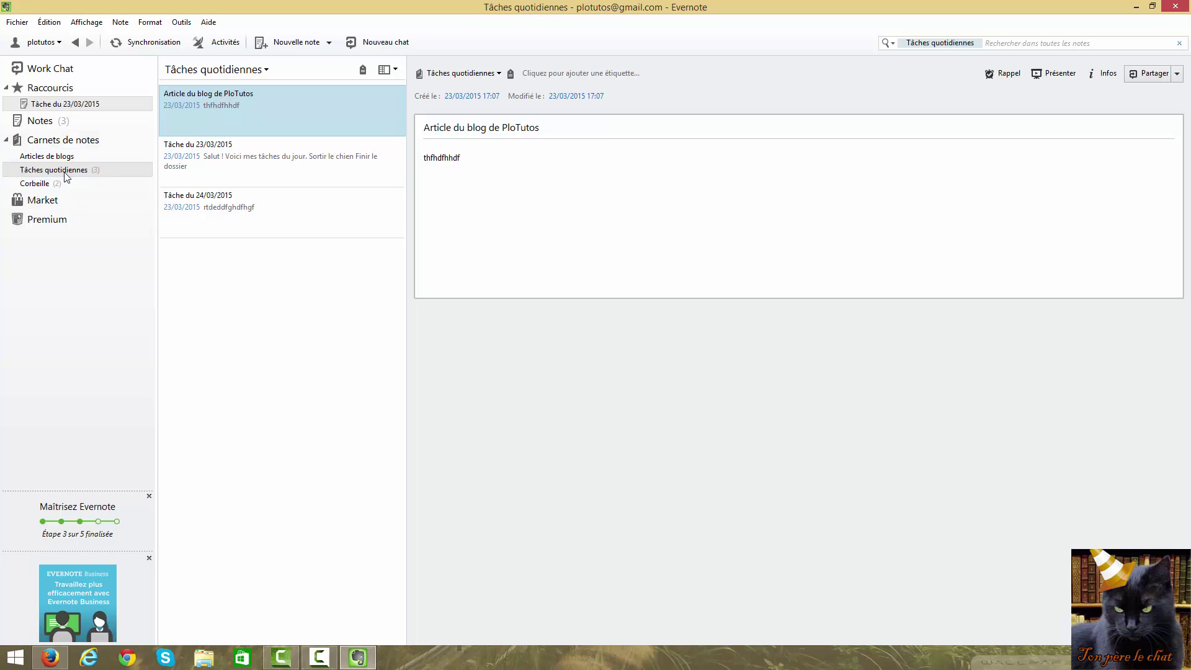
pyautogui.click(55, 157)
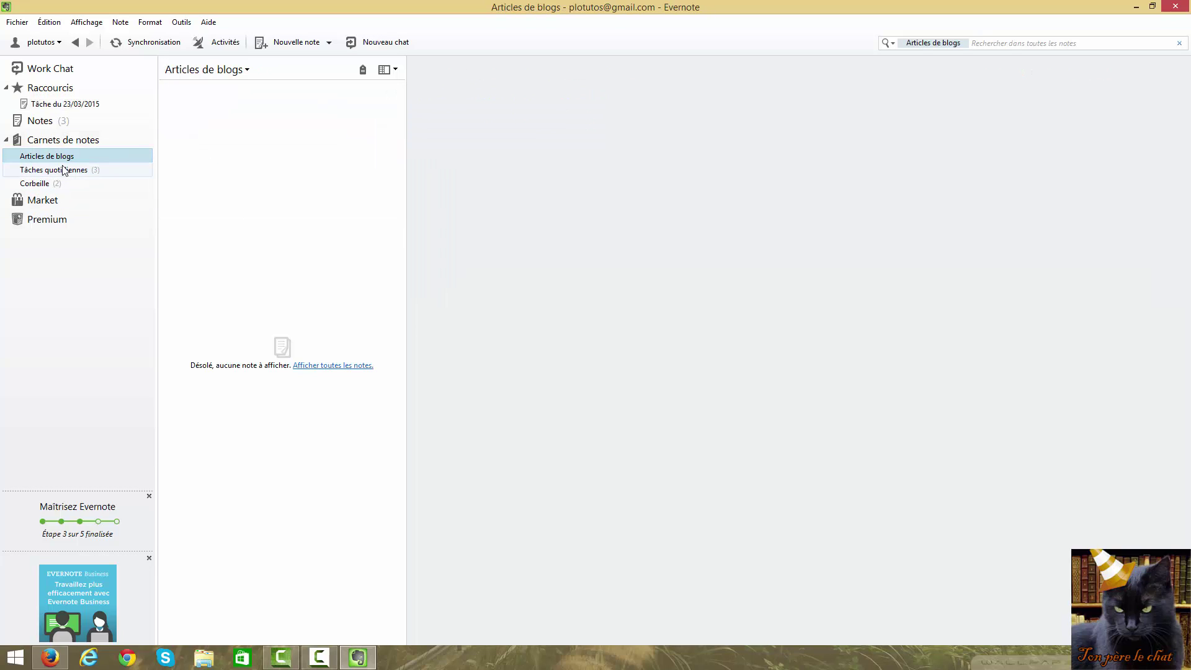
pyautogui.click(65, 170)
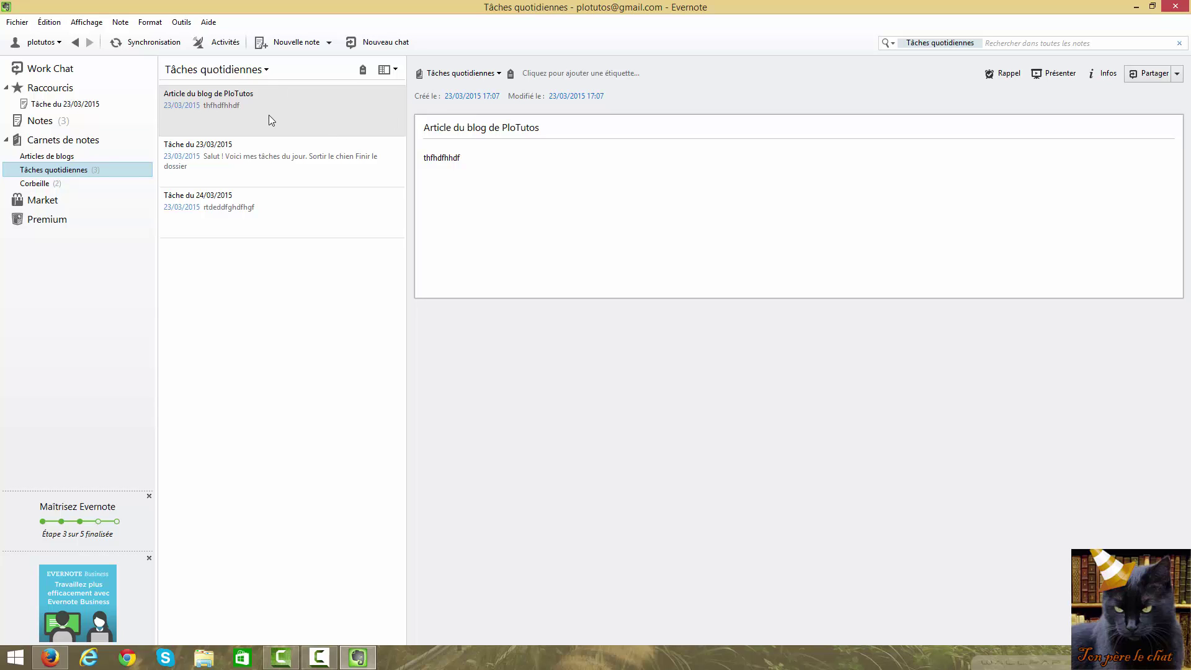
# Move the 'Article du blog de PloTutos' note to the Articles de blogs notebook
pyautogui.rightClick(243, 105)
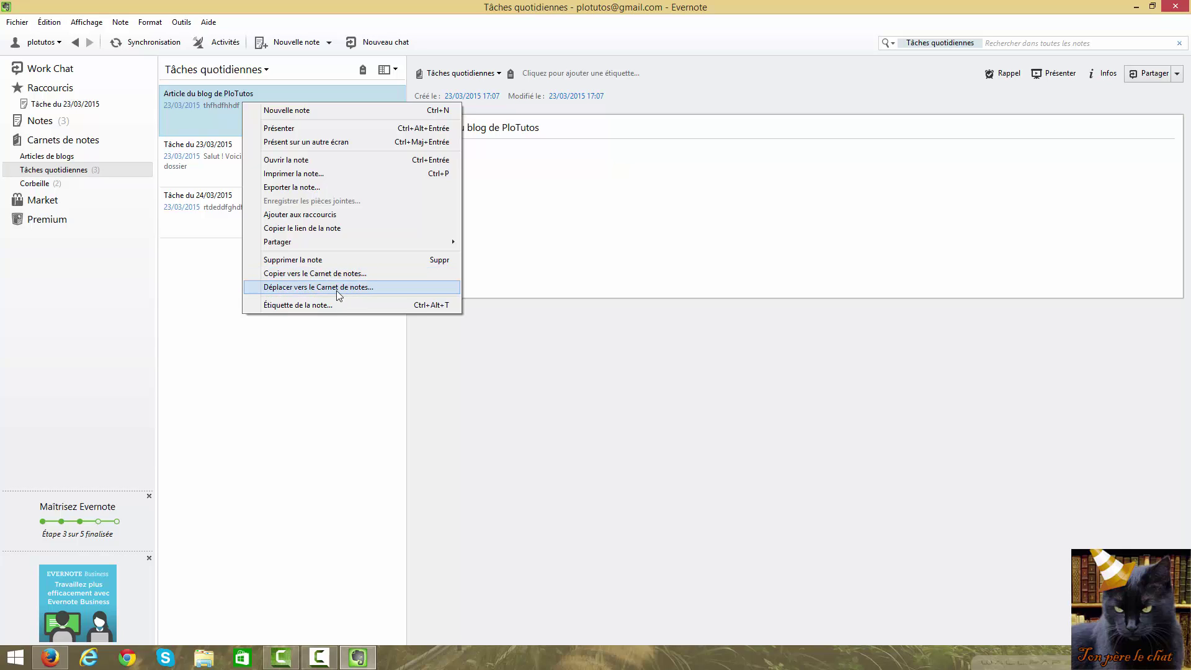
pyautogui.click(304, 287)
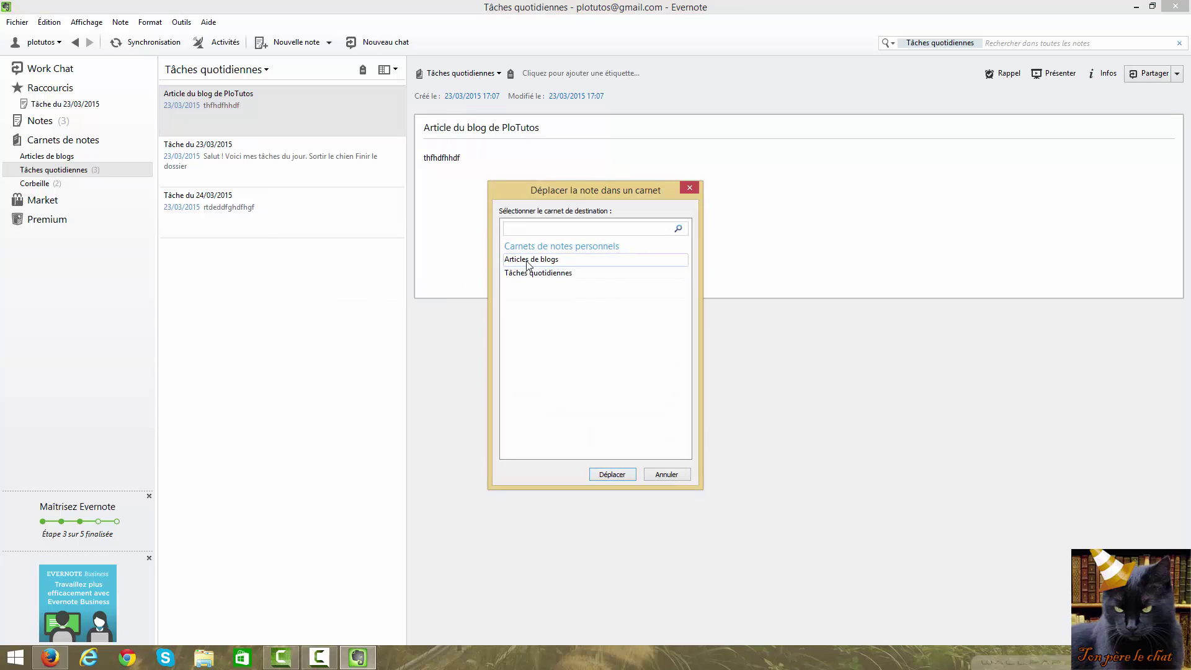
pyautogui.click(613, 475)
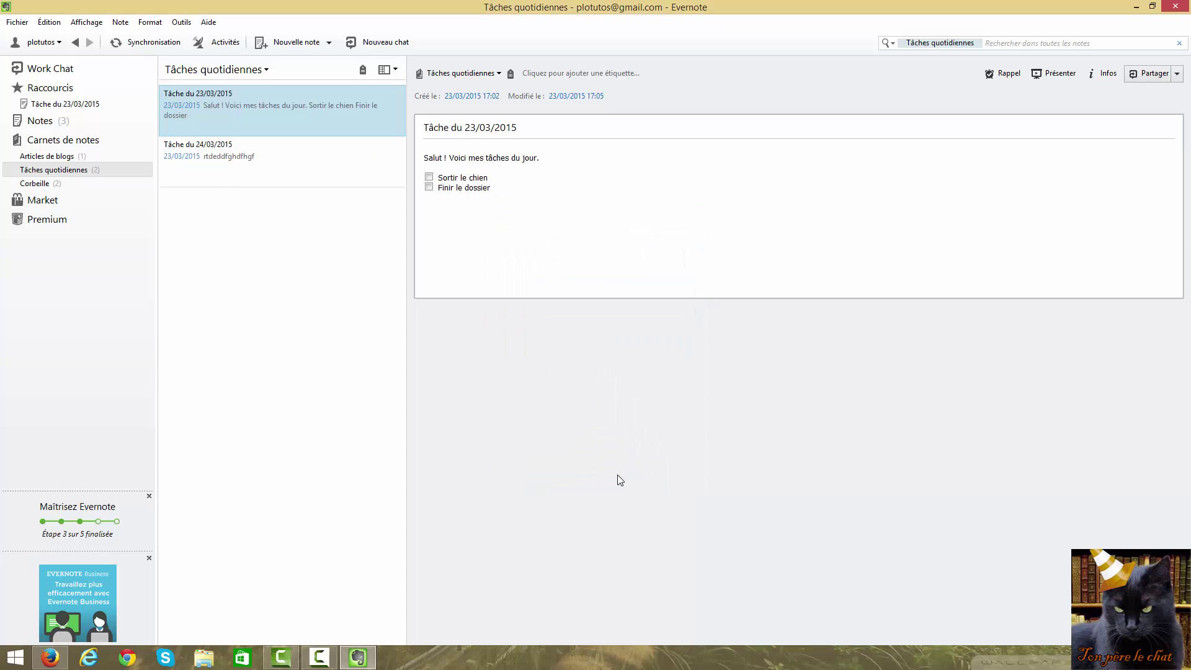
# Review the remaining task notes, then check Articles de blogs and the Corbeille
pyautogui.click(214, 160)
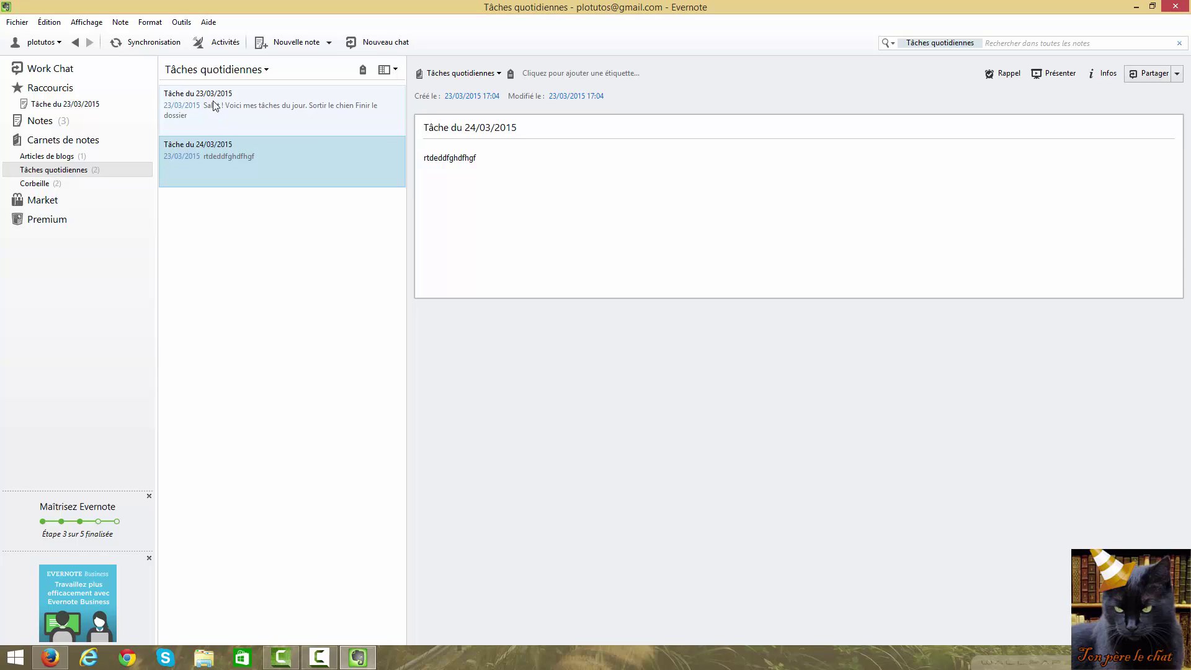
pyautogui.click(214, 105)
pyautogui.click(234, 170)
pyautogui.click(211, 99)
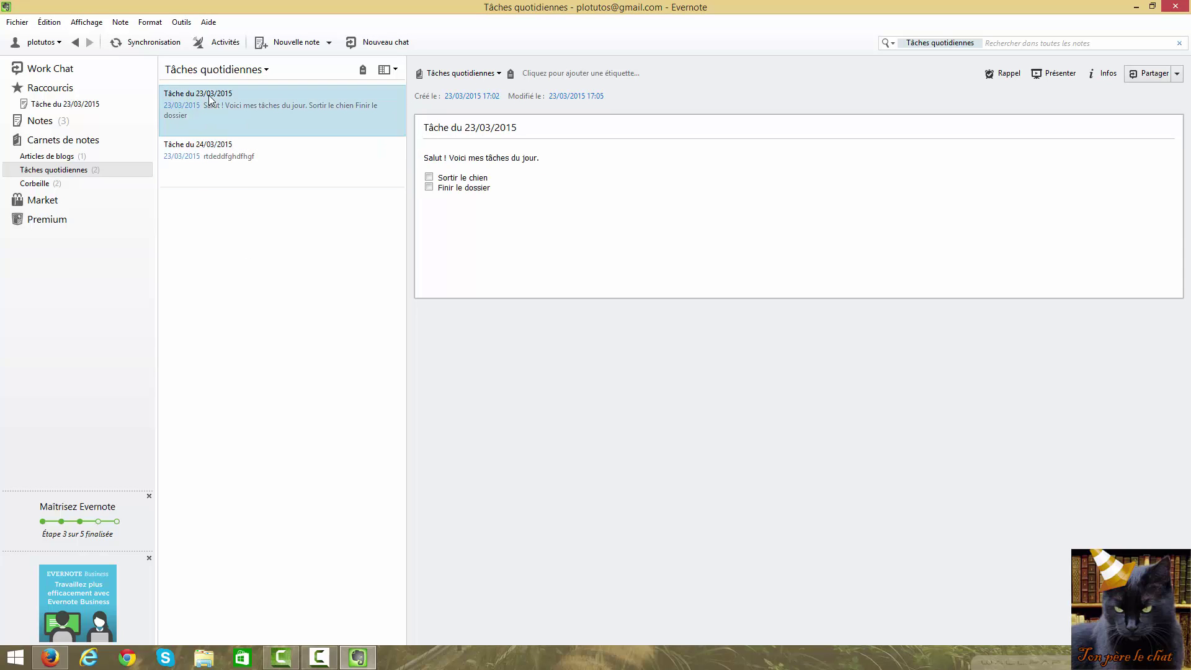
pyautogui.click(185, 166)
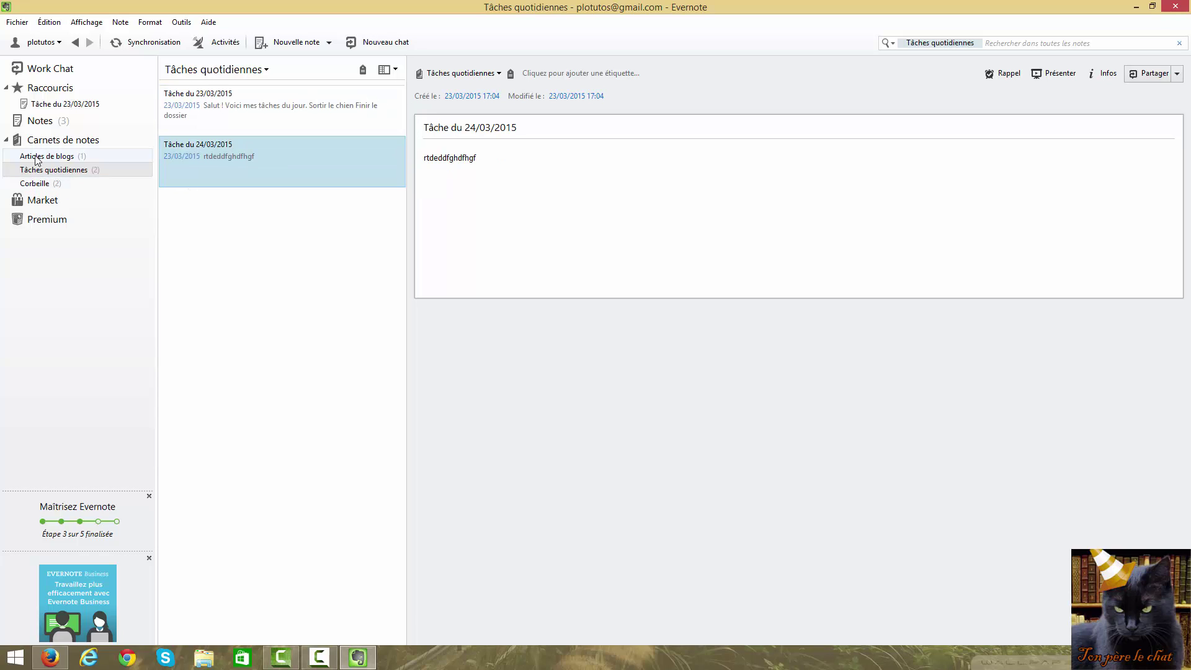
pyautogui.click(57, 159)
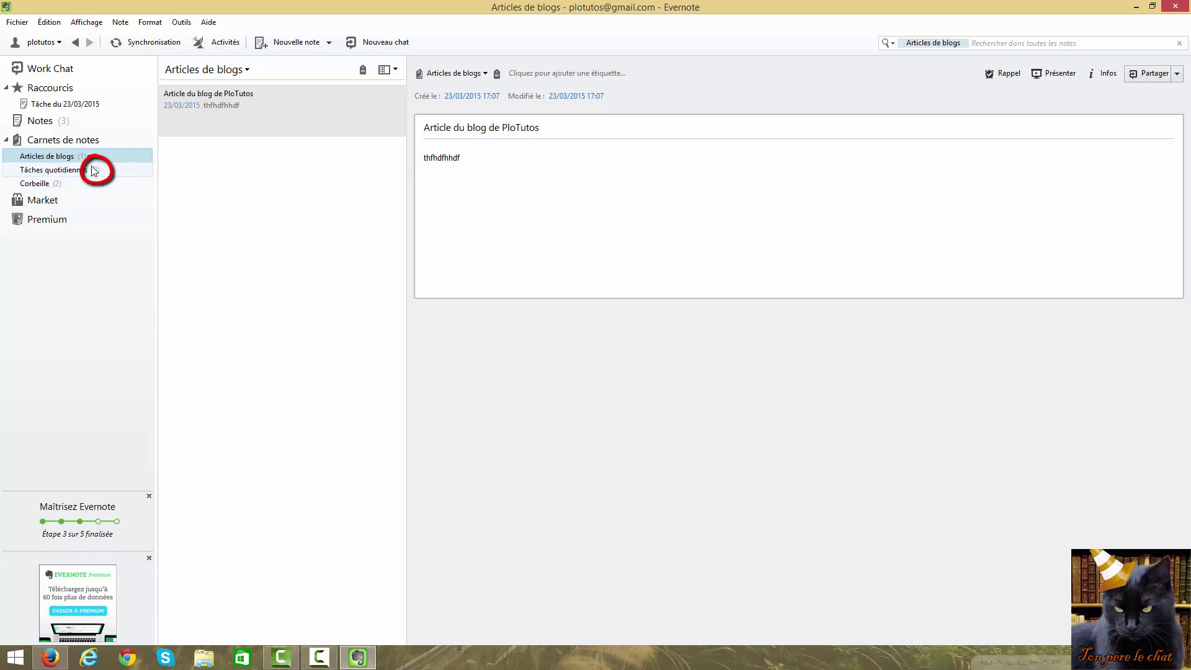
pyautogui.click(52, 184)
# Permanently delete rgtgdg and Note sans titre from the trash, then reopen Articles de blogs
pyautogui.click(212, 155)
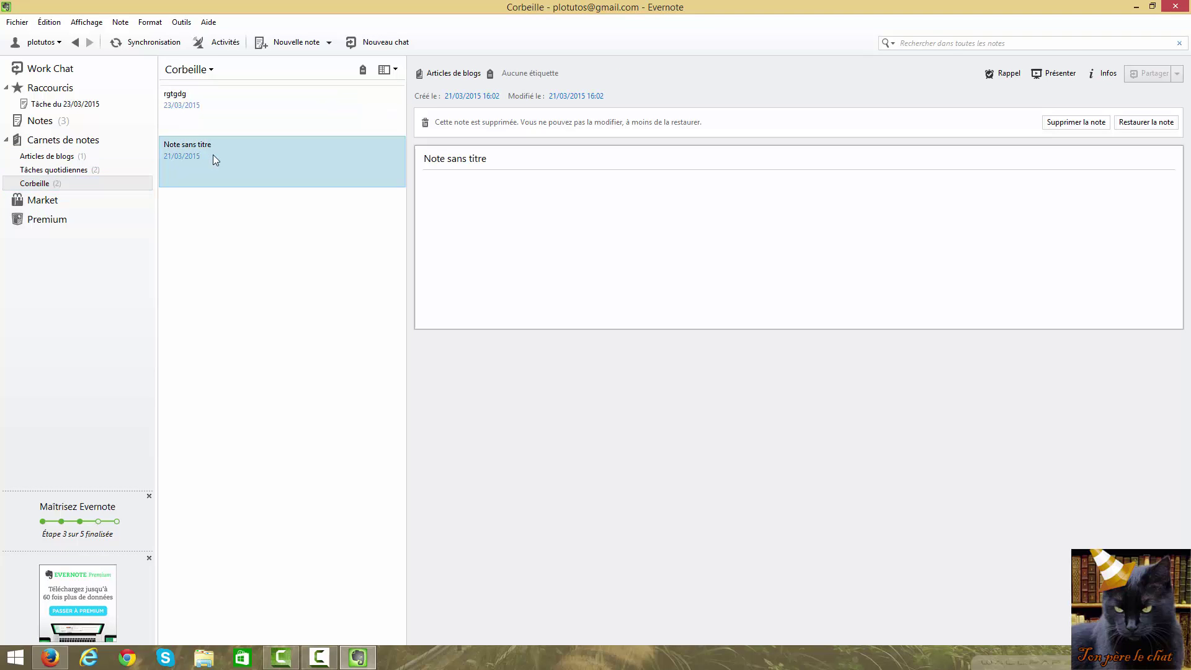
pyautogui.click(229, 119)
pyautogui.rightClick(229, 121)
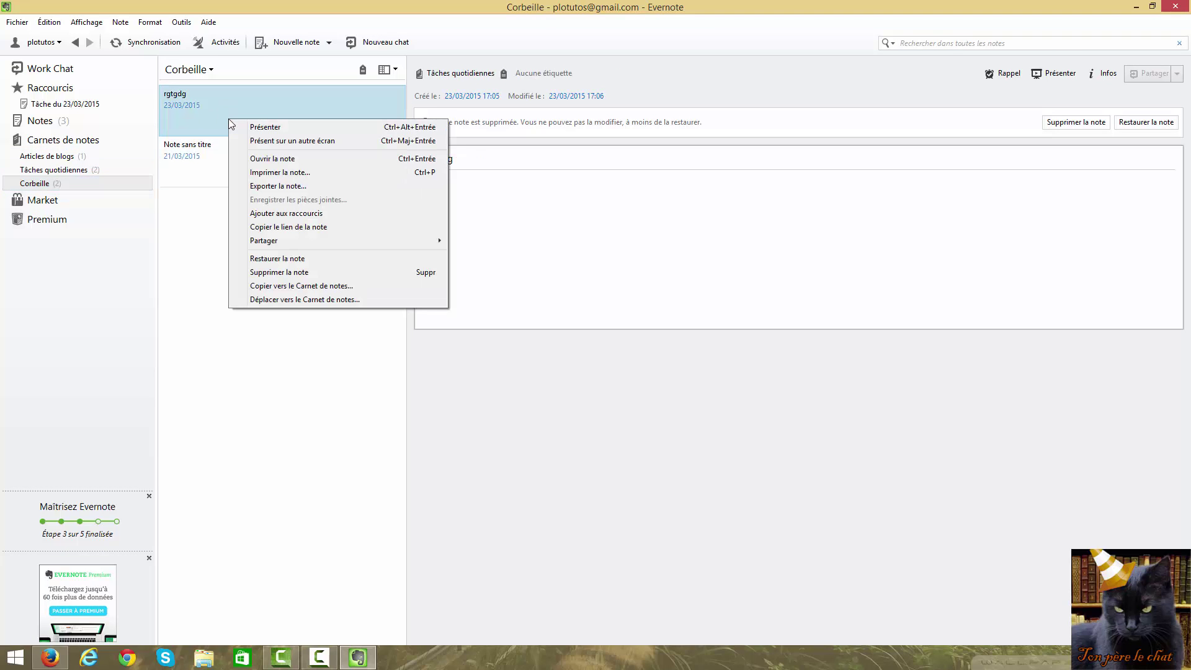
pyautogui.click(281, 273)
pyautogui.click(623, 379)
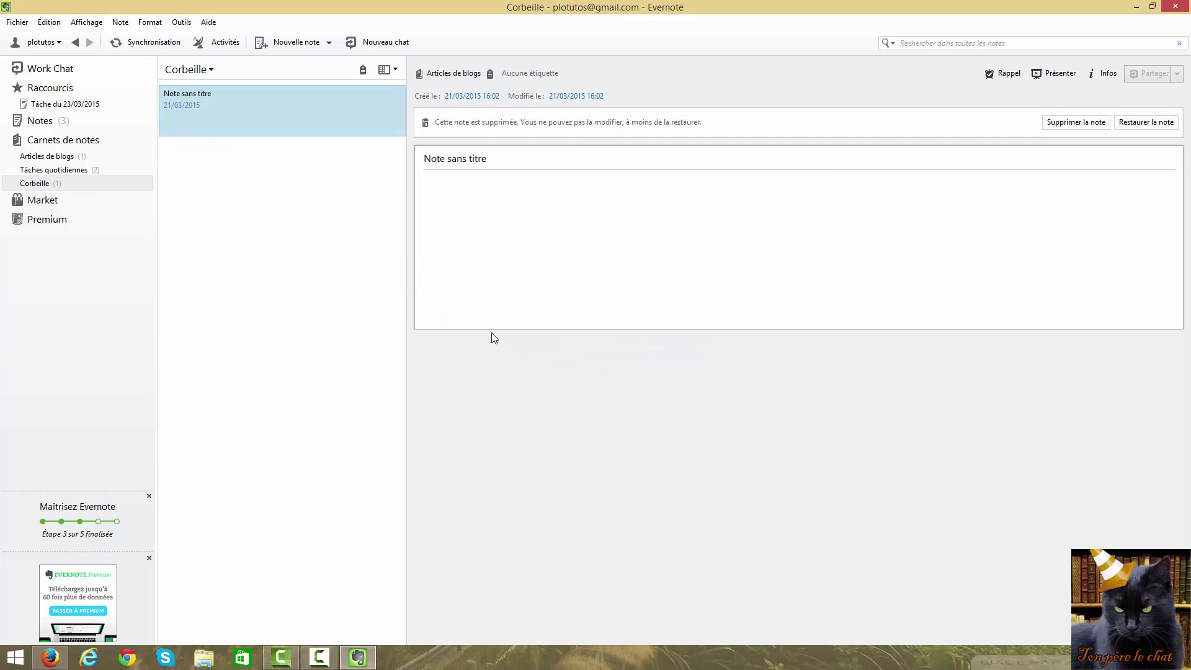
pyautogui.rightClick(238, 110)
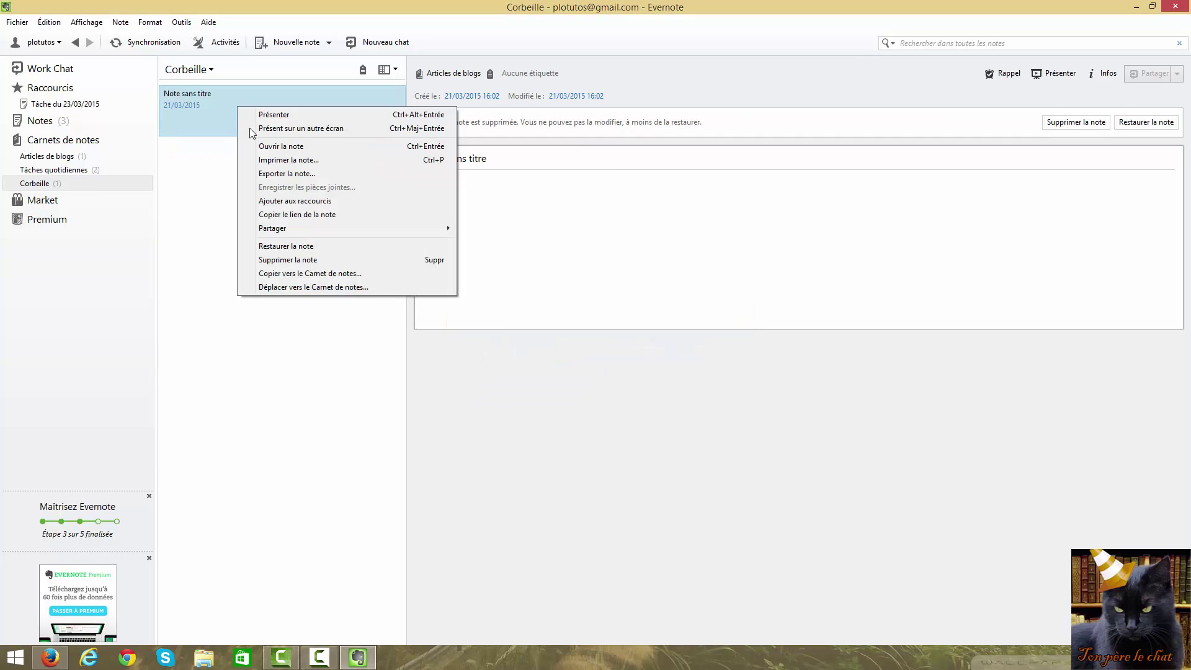
pyautogui.click(290, 261)
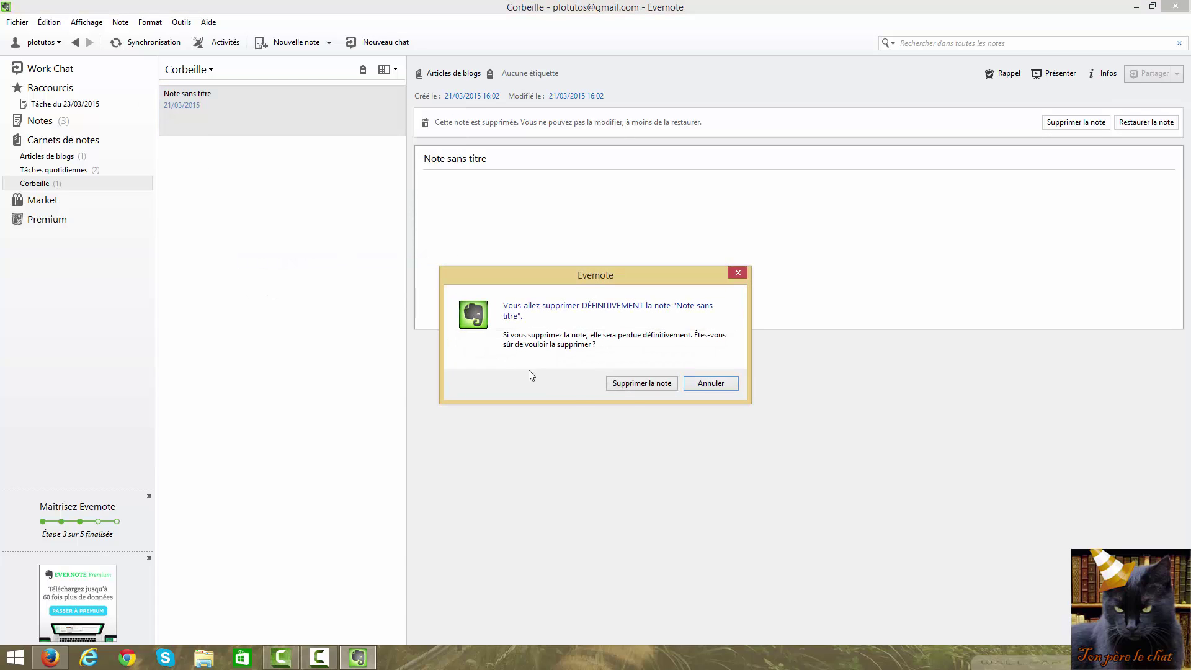
pyautogui.click(641, 383)
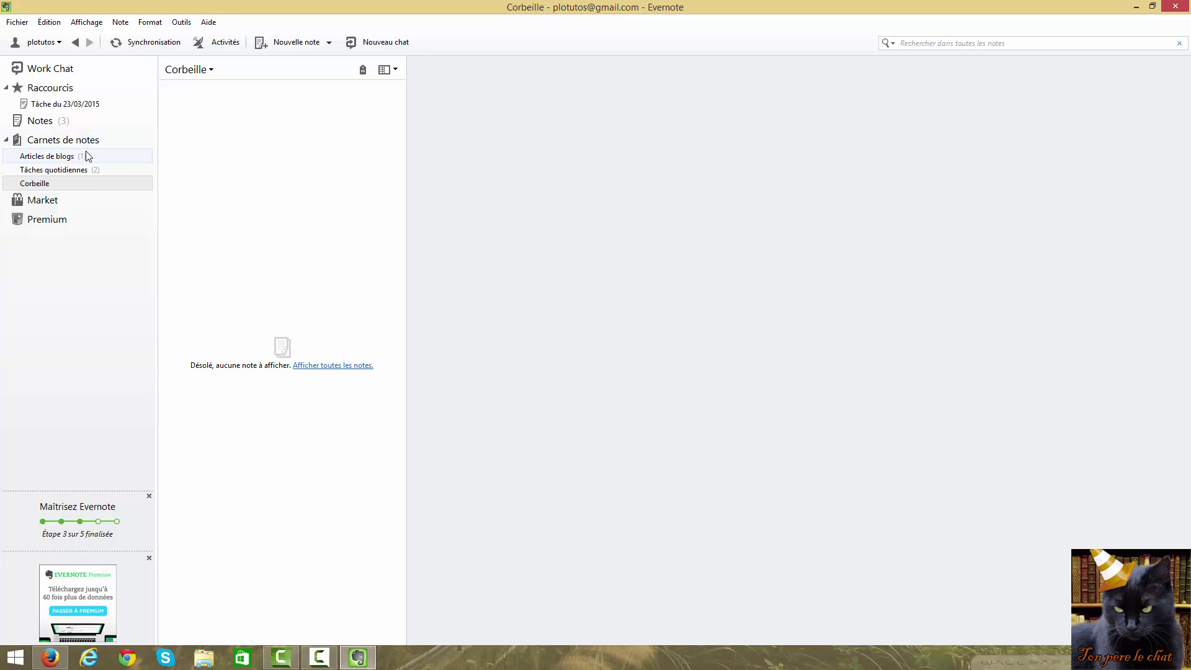
pyautogui.click(59, 157)
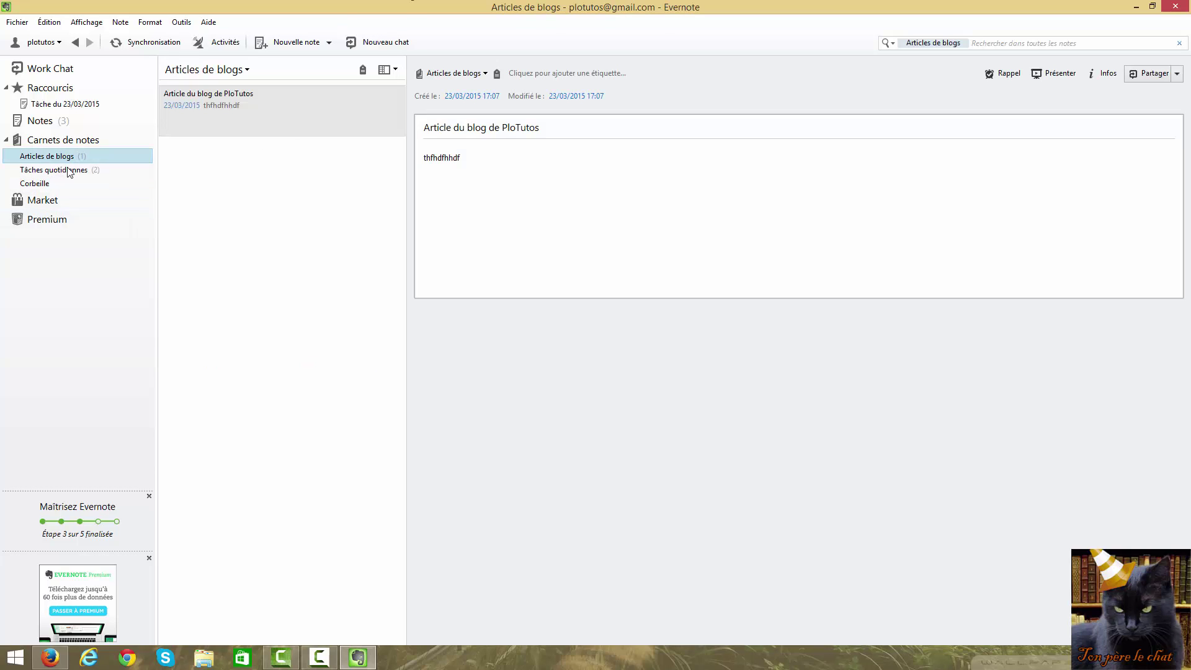
# Open Tâche du 23/03/2015 and check the font, size and colour, keeping Tahoma 10
pyautogui.click(43, 184)
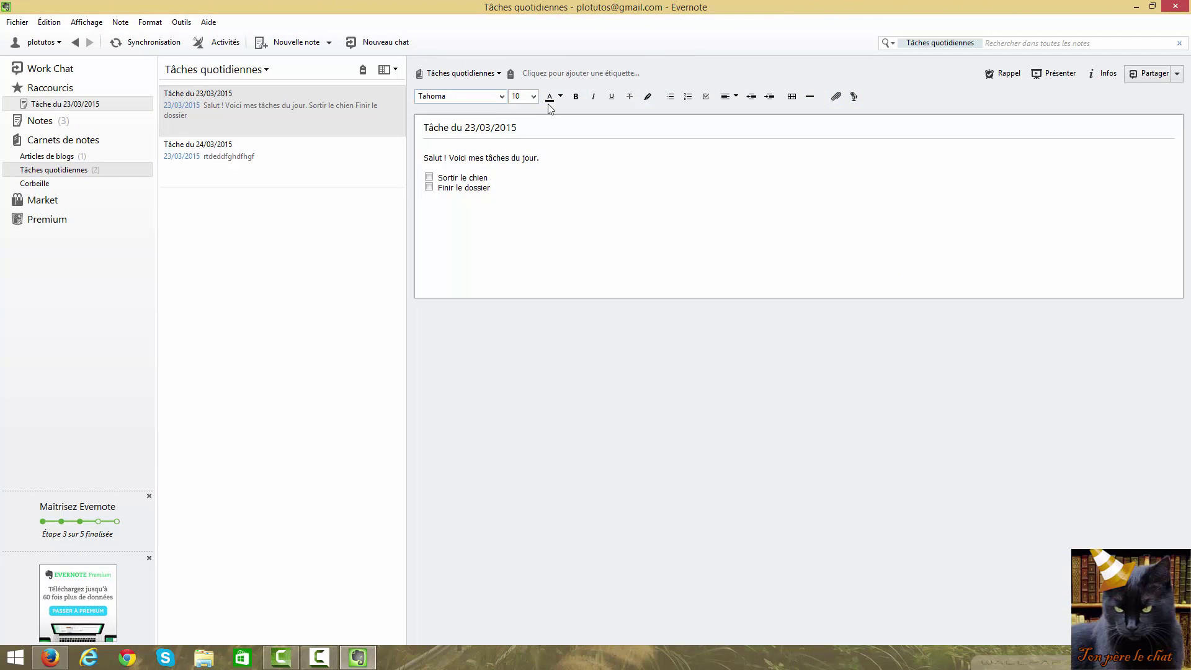
pyautogui.click(501, 96)
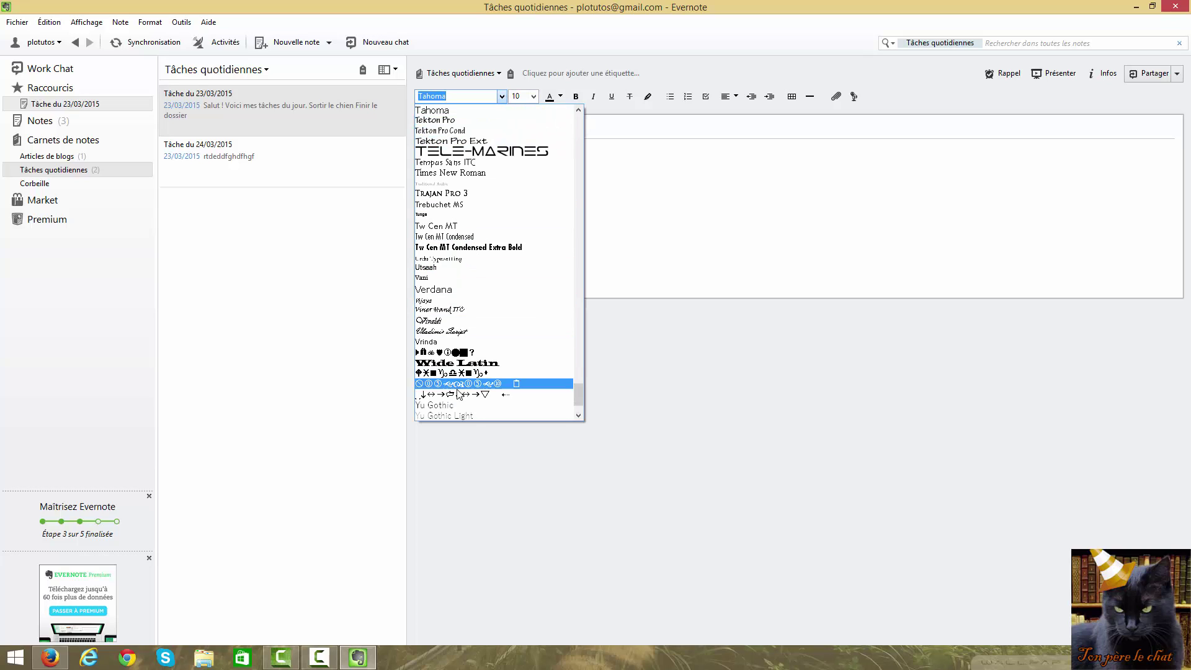
pyautogui.click(498, 97)
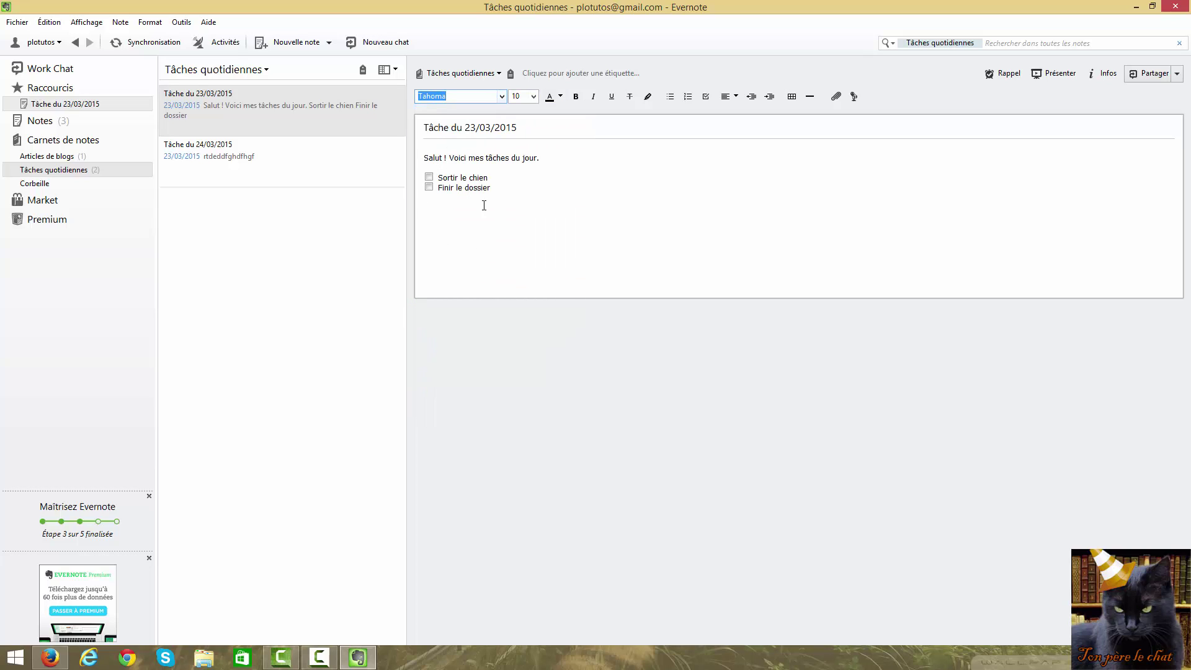
pyautogui.click(532, 96)
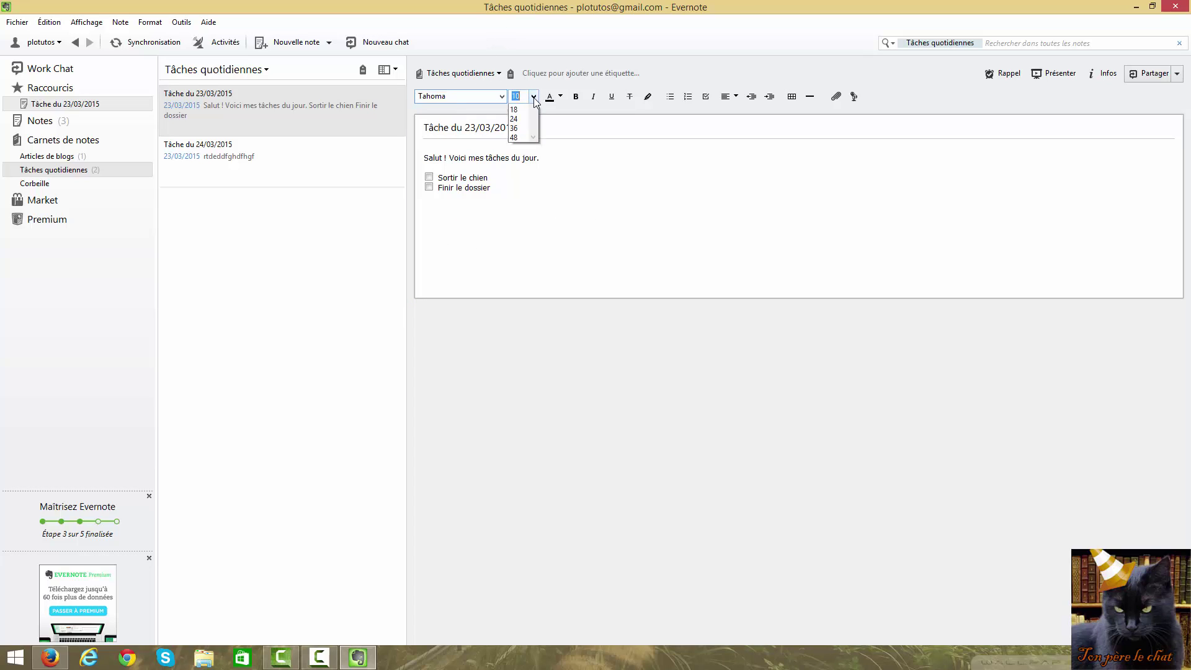
pyautogui.click(533, 98)
pyautogui.click(561, 98)
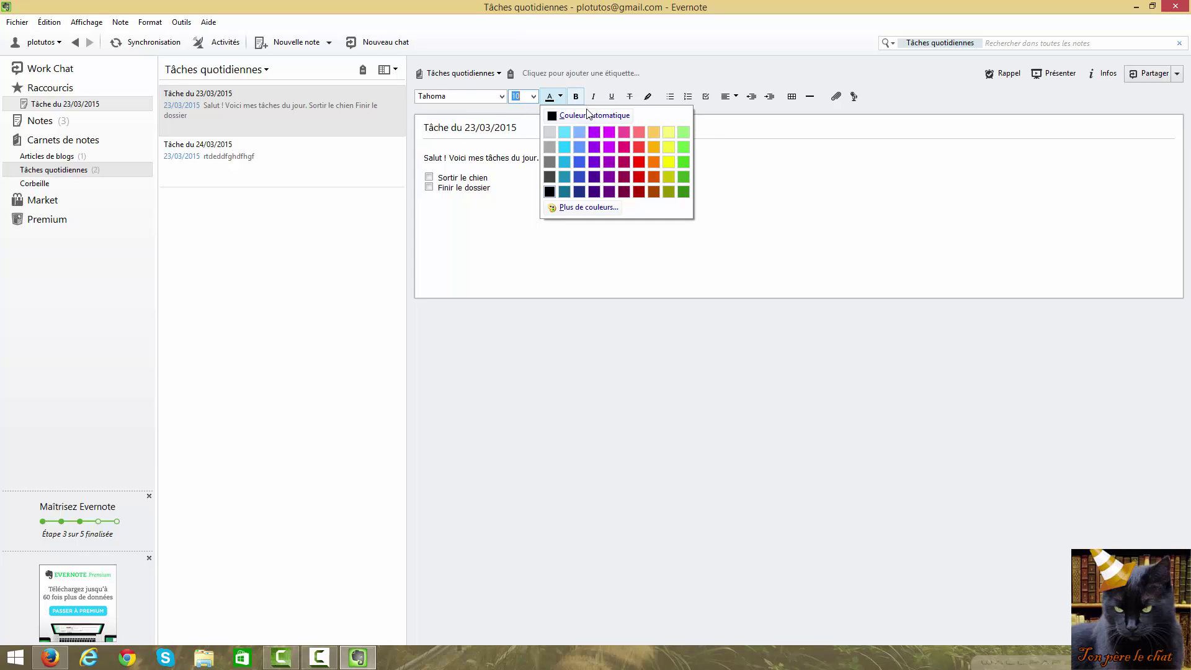
pyautogui.click(576, 98)
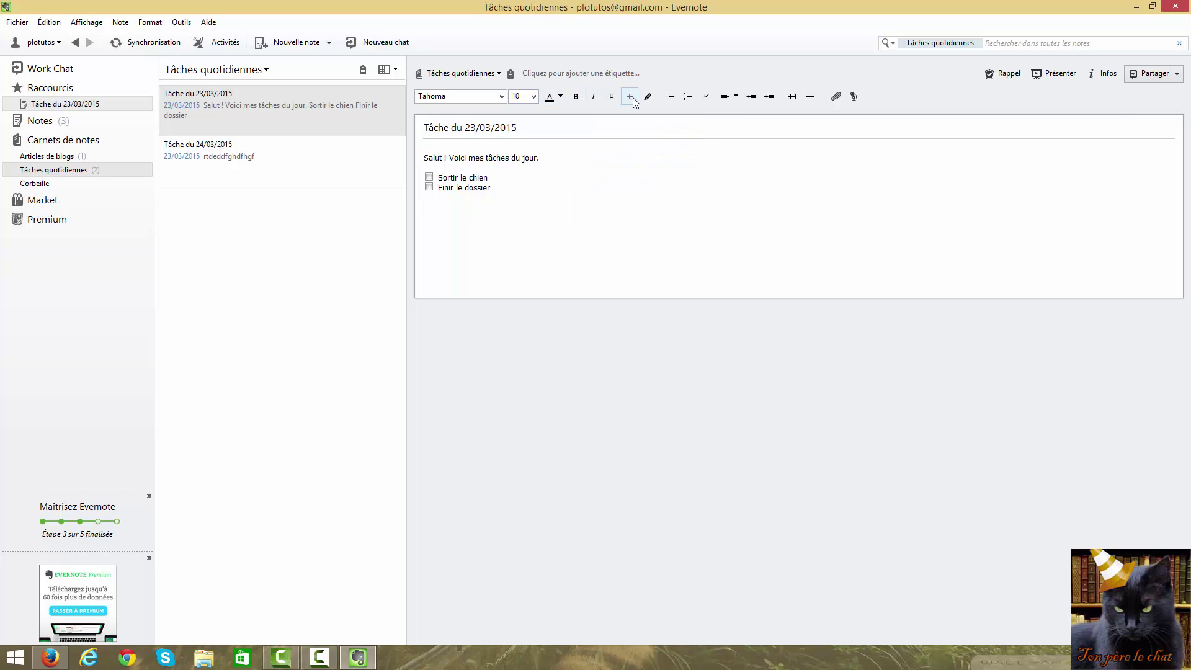
# Type the line 'gdfgdfg' below the checklist and highlight it in yellow
pyautogui.write('gdfgdfgdfg')
pyautogui.moveTo(486, 239); pyautogui.dragTo(421, 238)
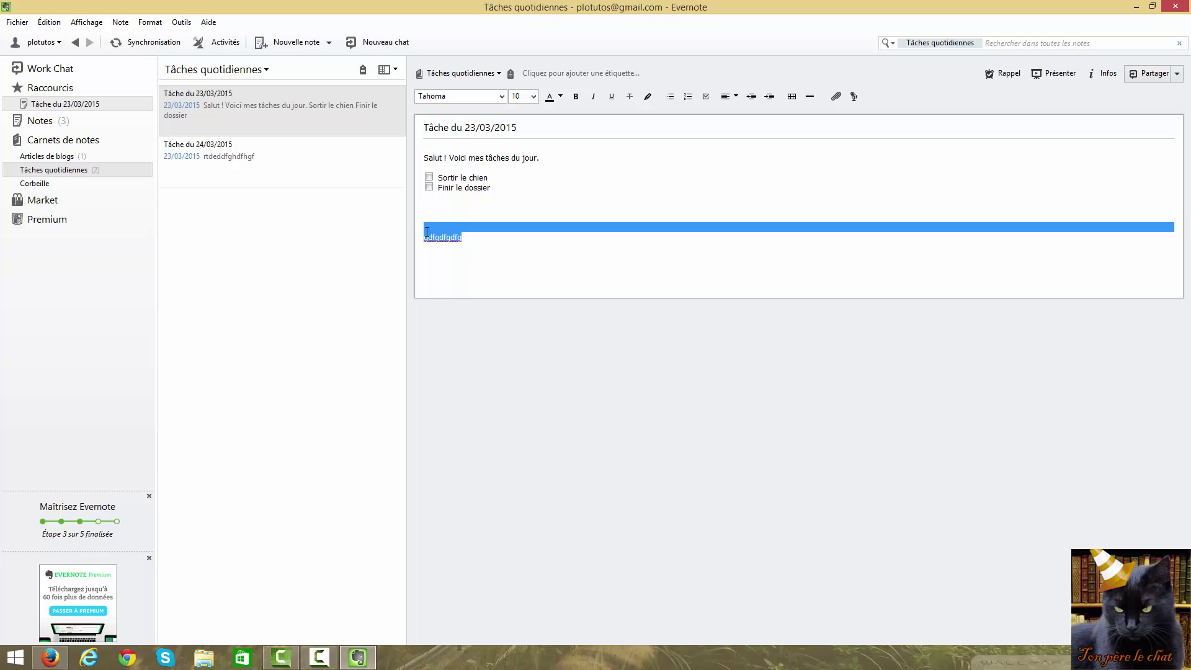
pyautogui.click(647, 97)
pyautogui.click(487, 248)
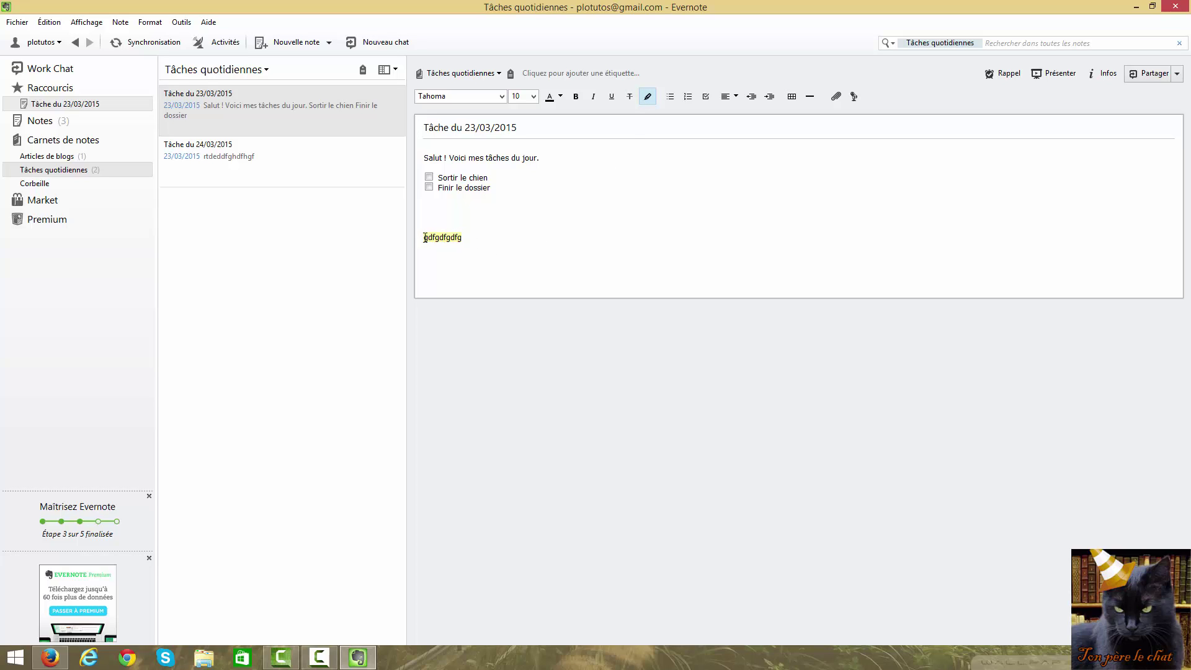
pyautogui.moveTo(462, 238); pyautogui.dragTo(422, 238)
pyautogui.click(647, 97)
# Bullet the line and add three more bullet items: ghghgh, ghghgh, ghghg
pyautogui.click(670, 97)
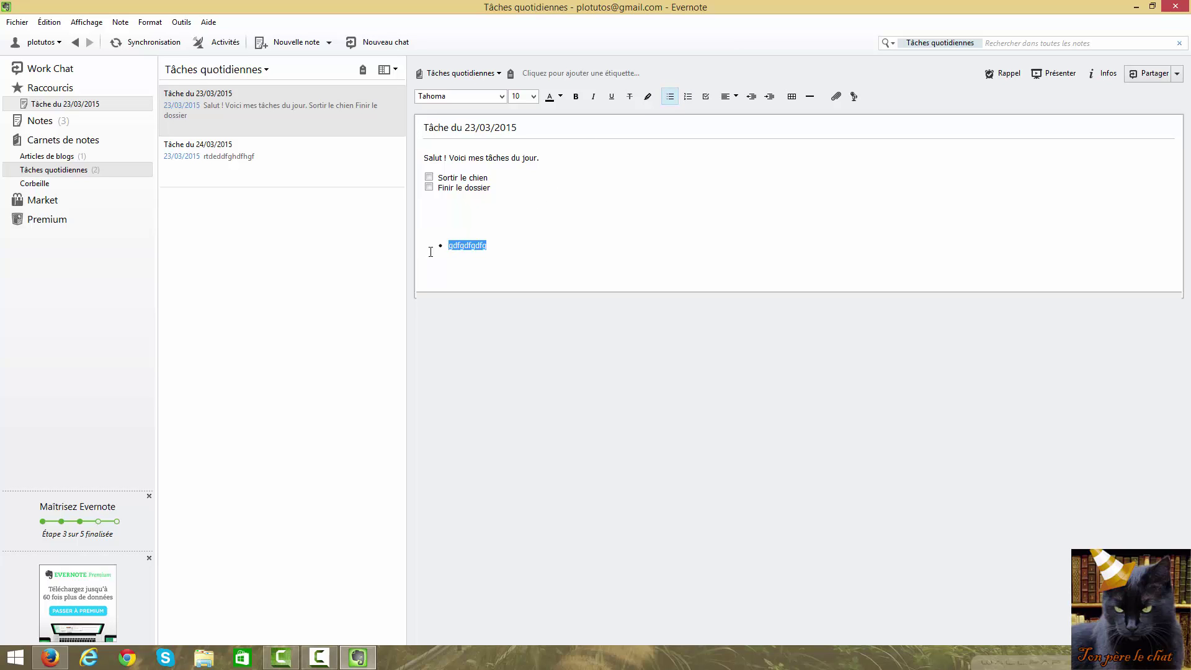
pyautogui.click(498, 245)
pyautogui.press('Return')
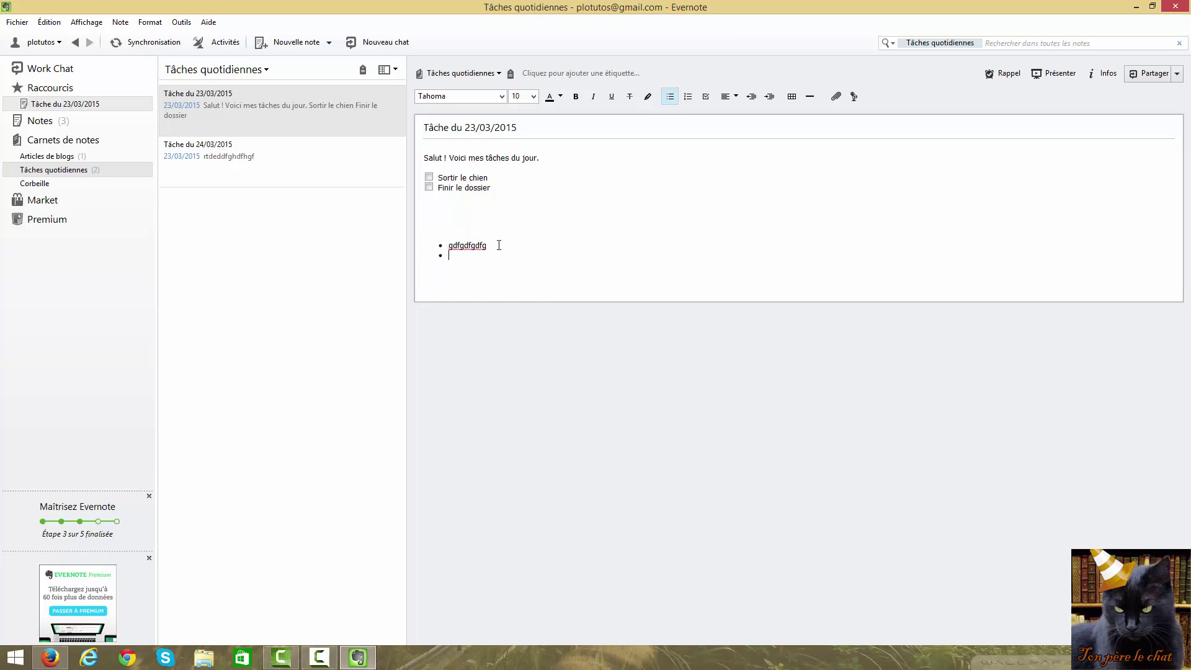
pyautogui.write('ghghgh')
pyautogui.press('Return')
pyautogui.write('ghghgh')
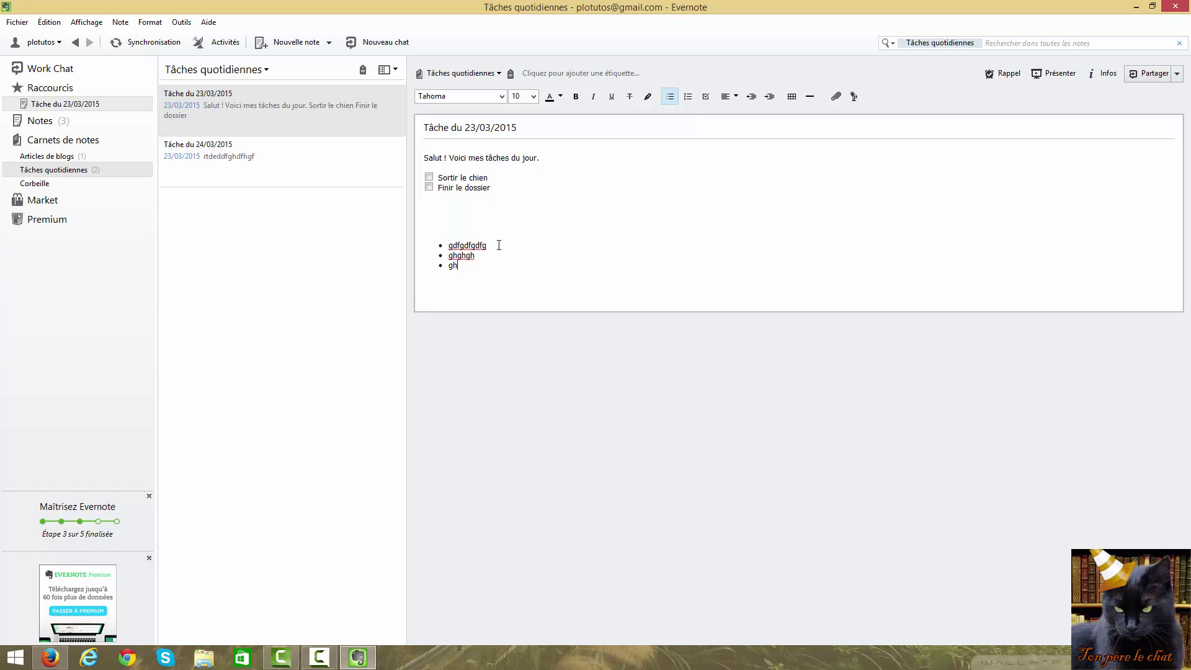
pyautogui.press('Return')
pyautogui.write('ghghghg')
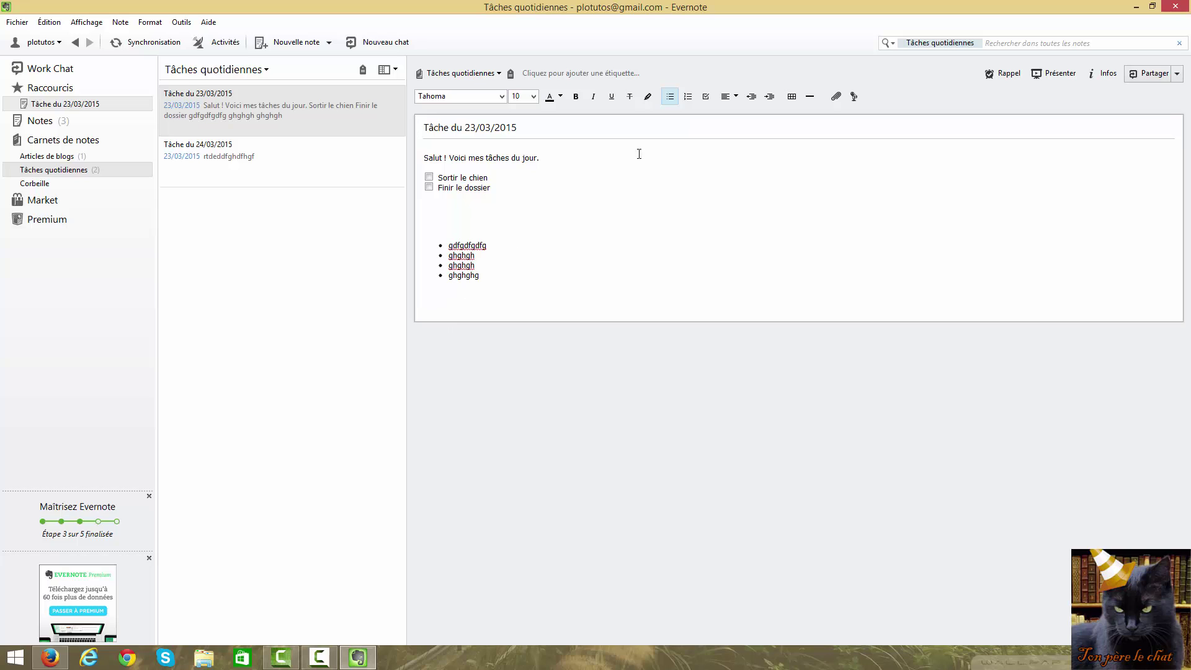
# Turn the four items into a numbered list, then remove the numbering
pyautogui.moveTo(479, 275); pyautogui.dragTo(486, 225)
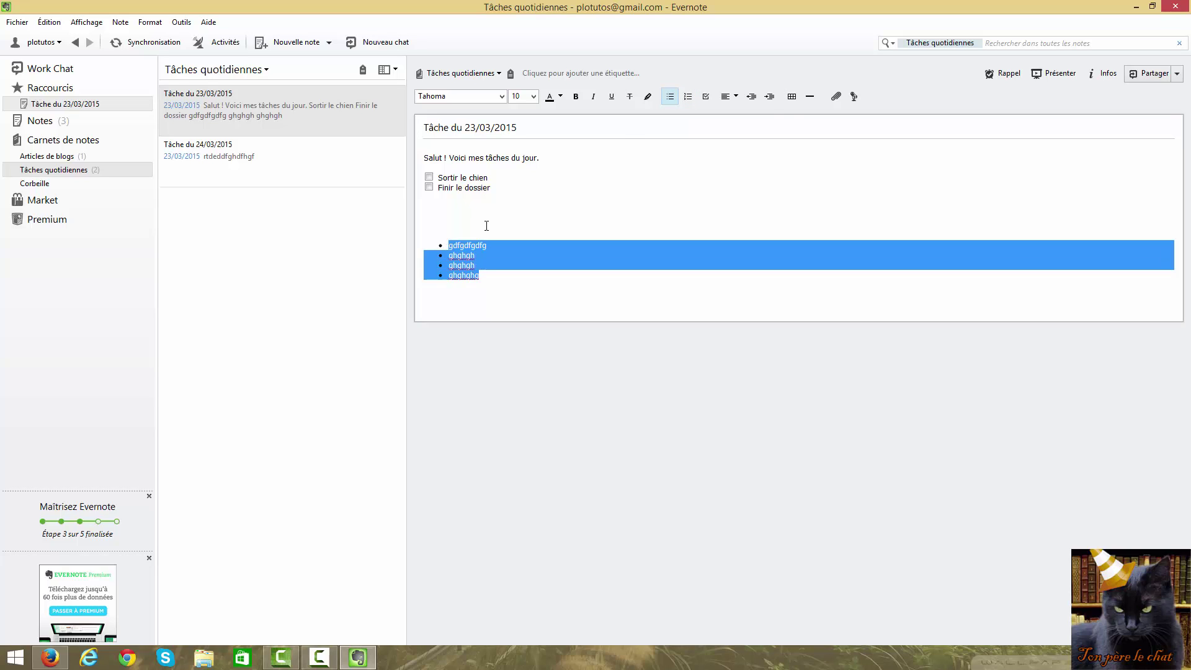
pyautogui.click(687, 97)
pyautogui.click(500, 285)
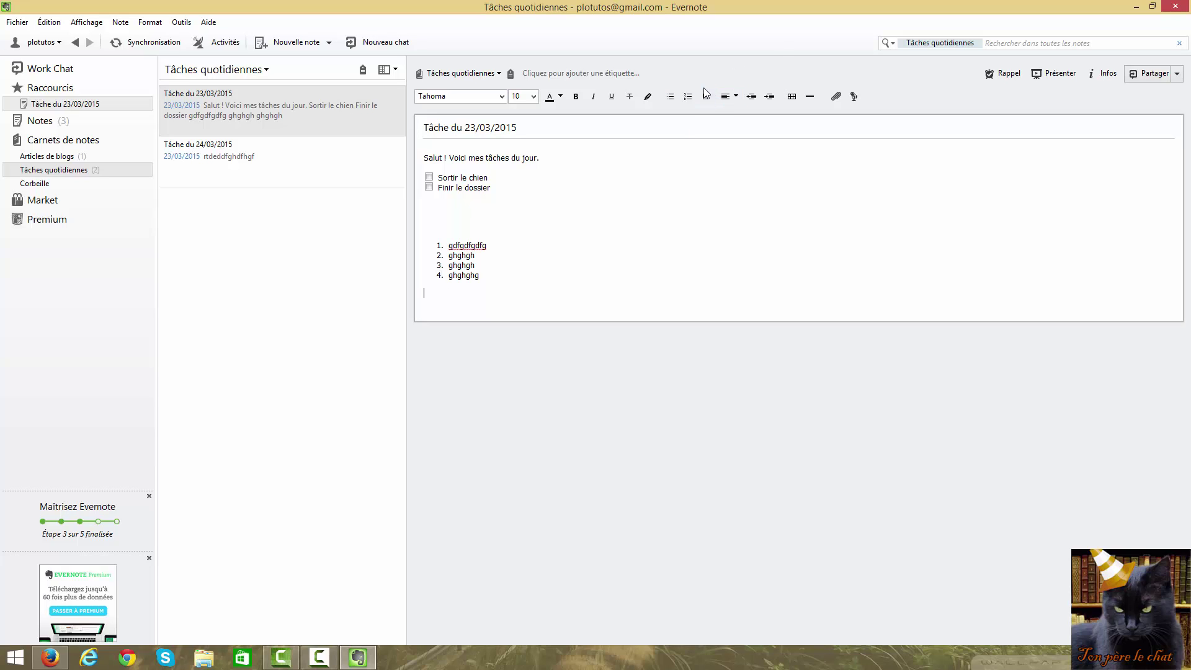
pyautogui.click(737, 97)
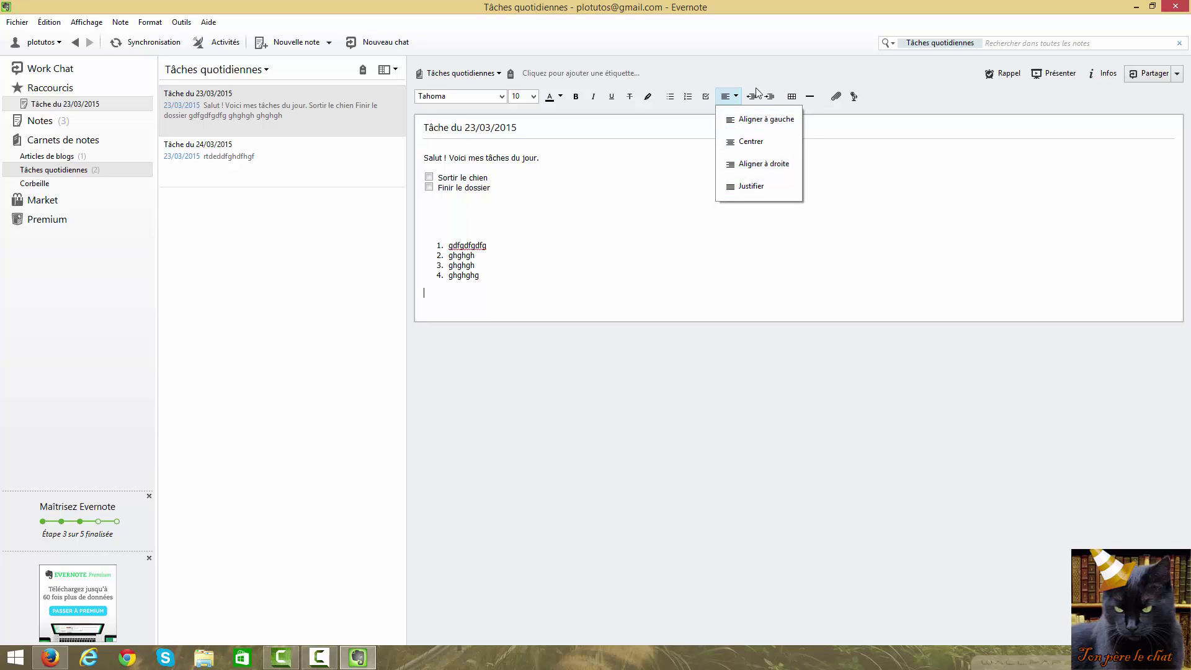
pyautogui.click(487, 290)
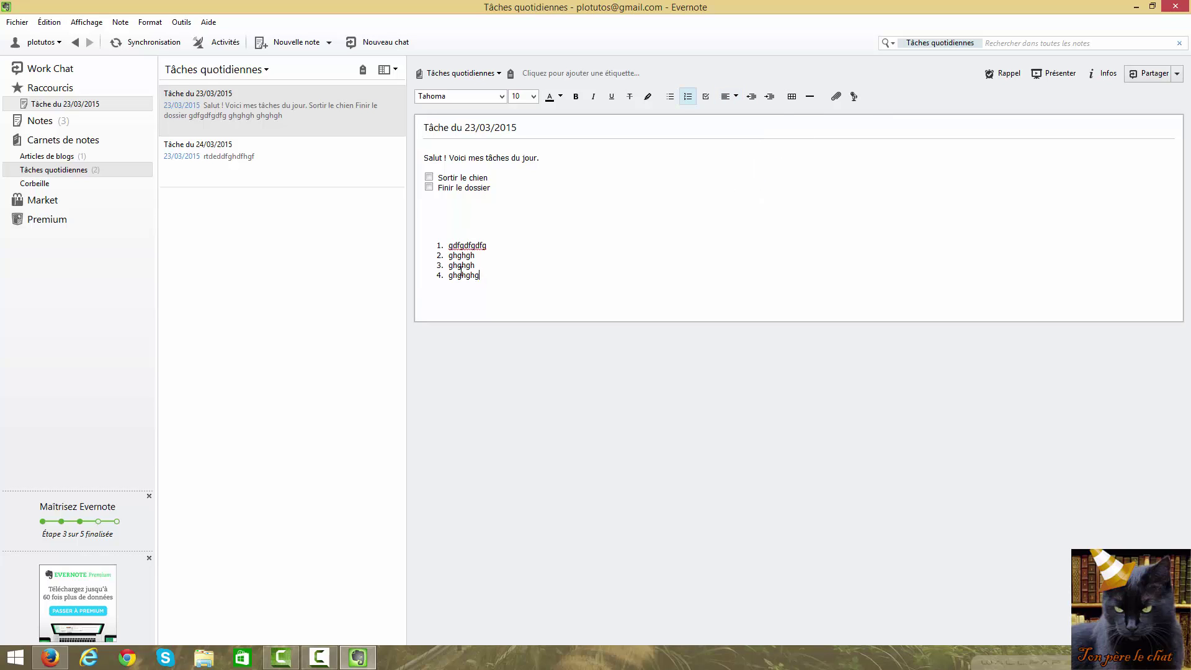
pyautogui.hotkey('shift', 'Up')
pyautogui.hotkey('shift', 'Up')
pyautogui.hotkey('shift', 'Up')
pyautogui.hotkey('shift', 'Up')
pyautogui.click(687, 96)
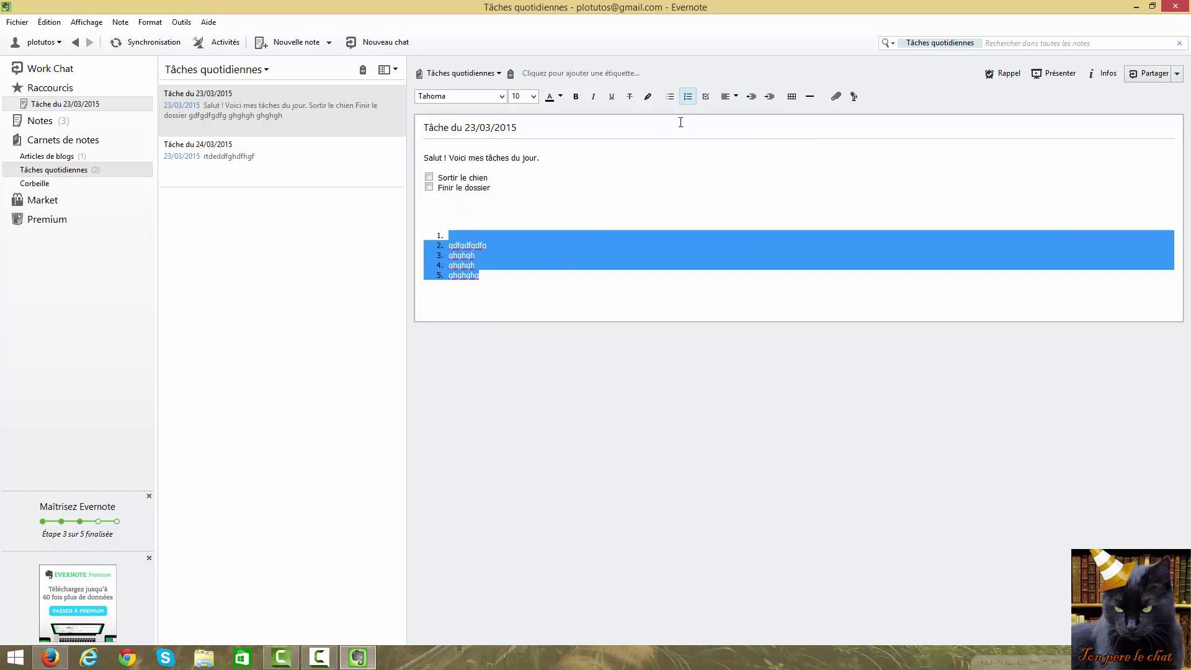
pyautogui.click(687, 96)
pyautogui.click(435, 298)
# Indent the four-line block so it ends one step in from the left margin
pyautogui.moveTo(460, 268); pyautogui.dragTo(447, 227)
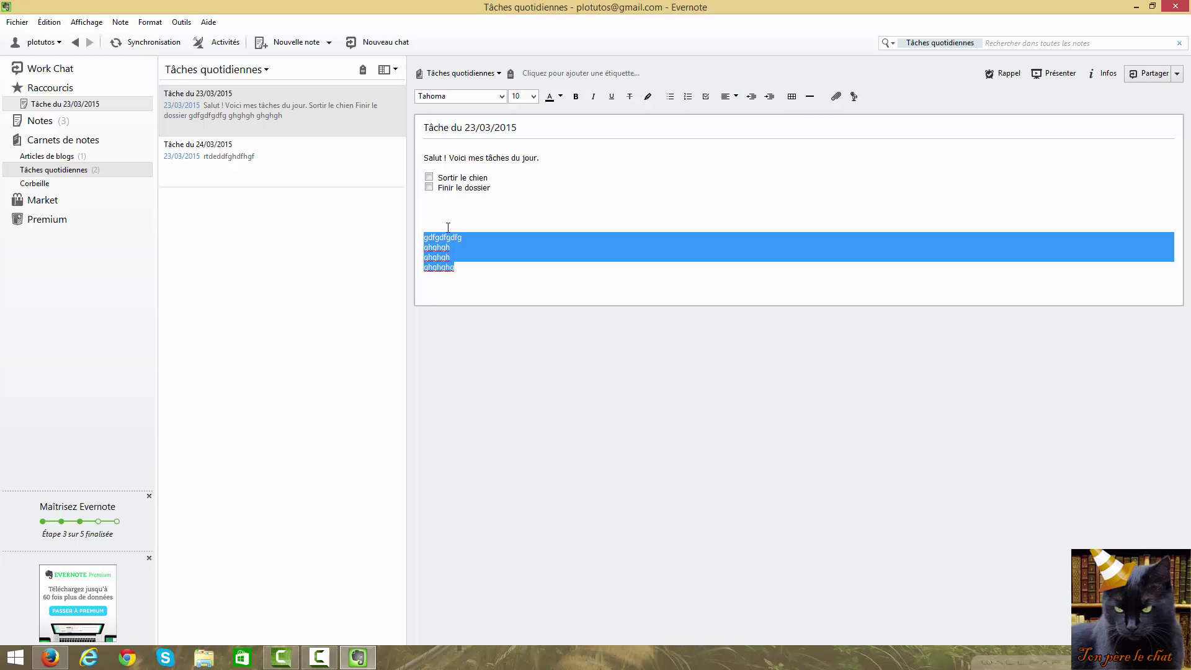
pyautogui.click(769, 96)
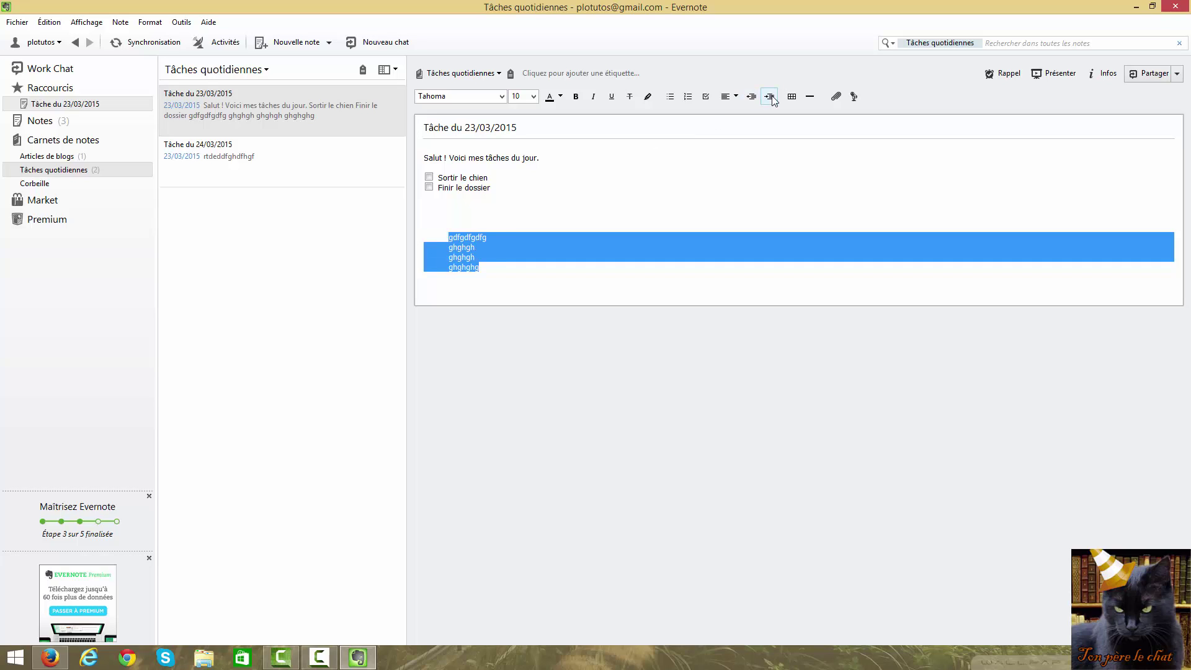
pyautogui.click(769, 97)
pyautogui.click(769, 96)
pyautogui.tripleClick(769, 96)
pyautogui.tripleClick(769, 96)
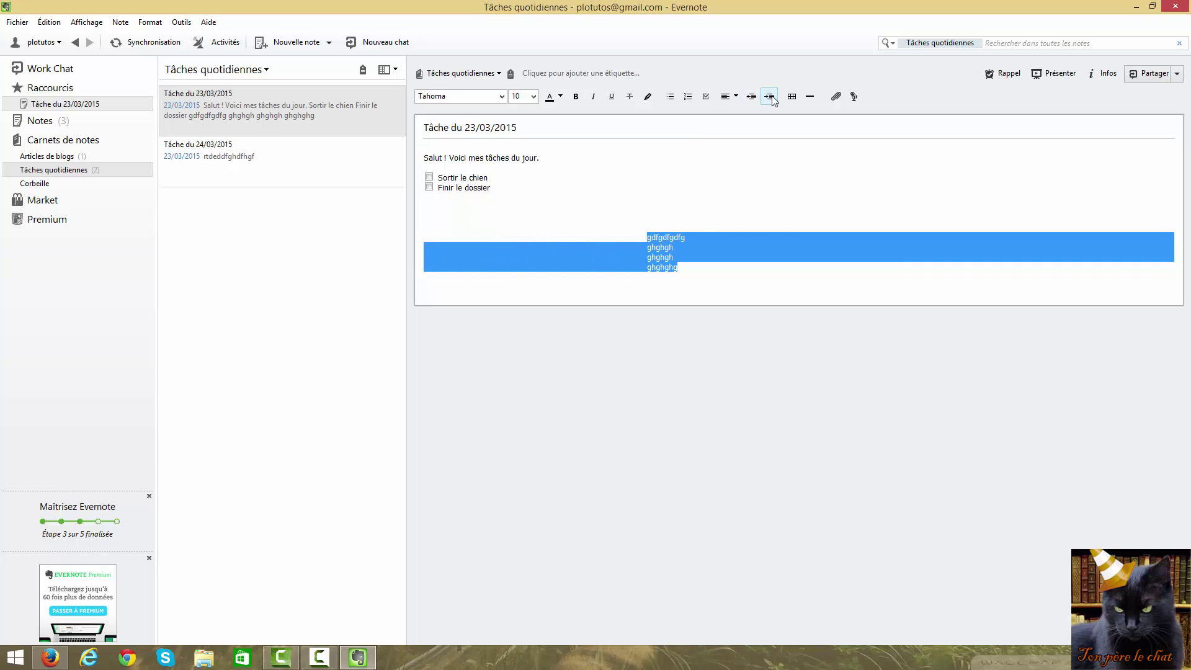
pyautogui.tripleClick(769, 96)
pyautogui.click(769, 97)
pyautogui.doubleClick(769, 96)
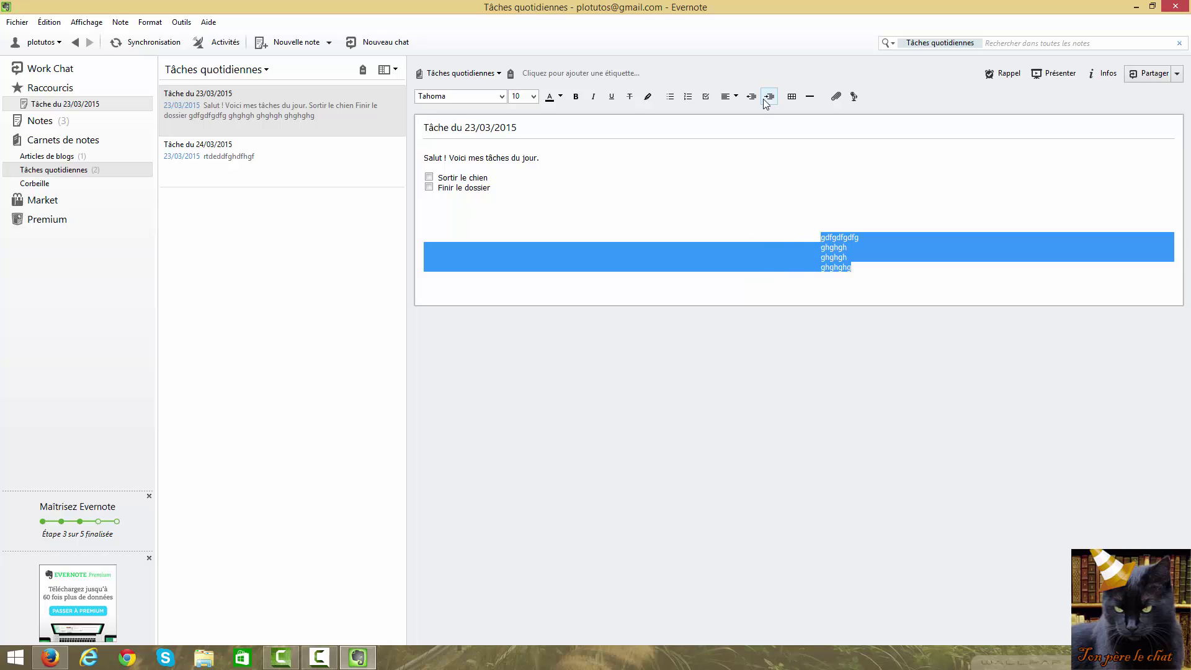
pyautogui.click(751, 97)
pyautogui.click(751, 96)
pyautogui.tripleClick(751, 96)
pyautogui.click(751, 96)
pyautogui.doubleClick(751, 96)
pyautogui.doubleClick(751, 96)
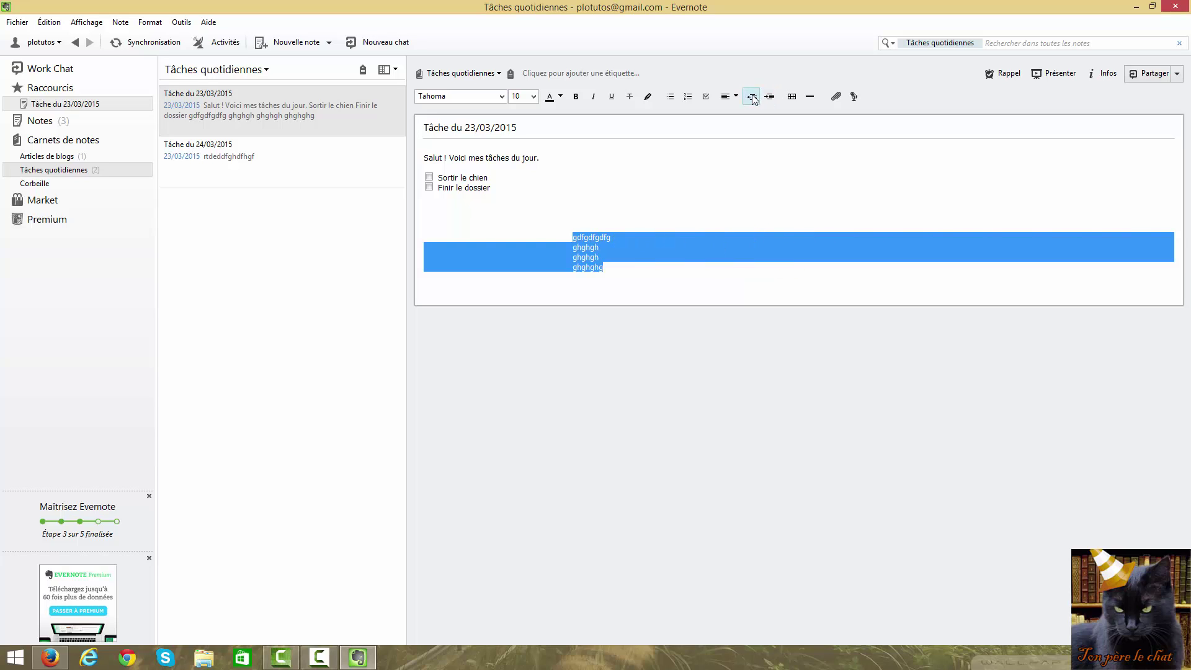
pyautogui.doubleClick(751, 96)
pyautogui.doubleClick(751, 96)
pyautogui.doubleClick(751, 96)
pyautogui.click(768, 96)
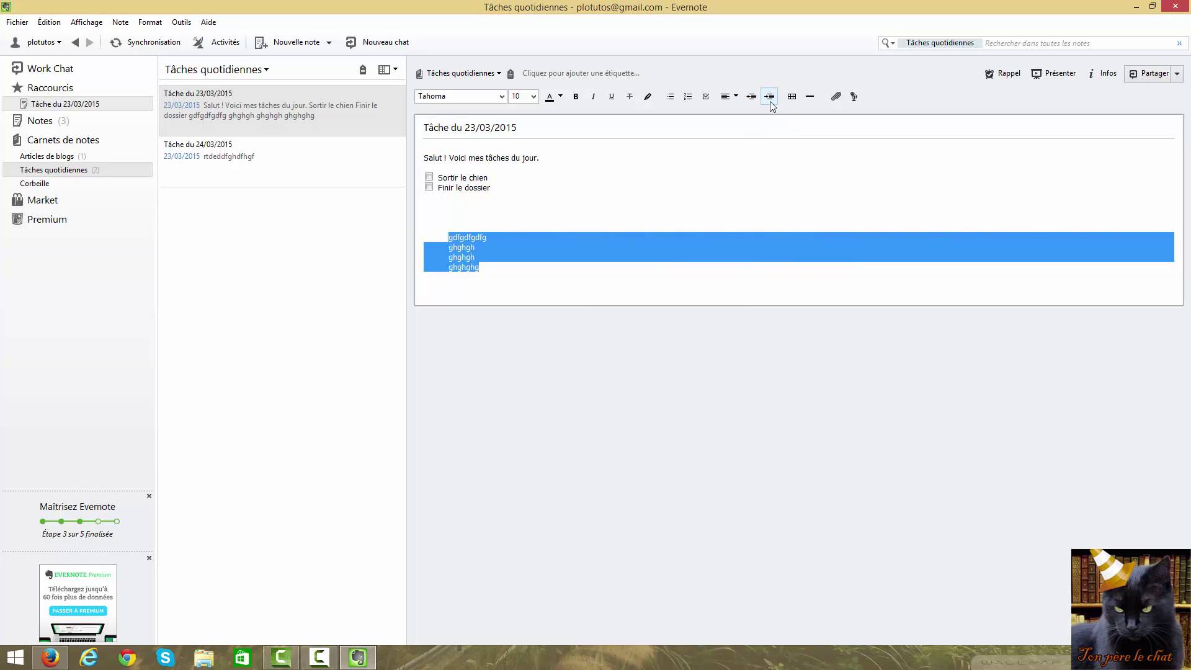
# Add empty lines below ghghghg
pyautogui.click(571, 258)
pyautogui.press('Return')
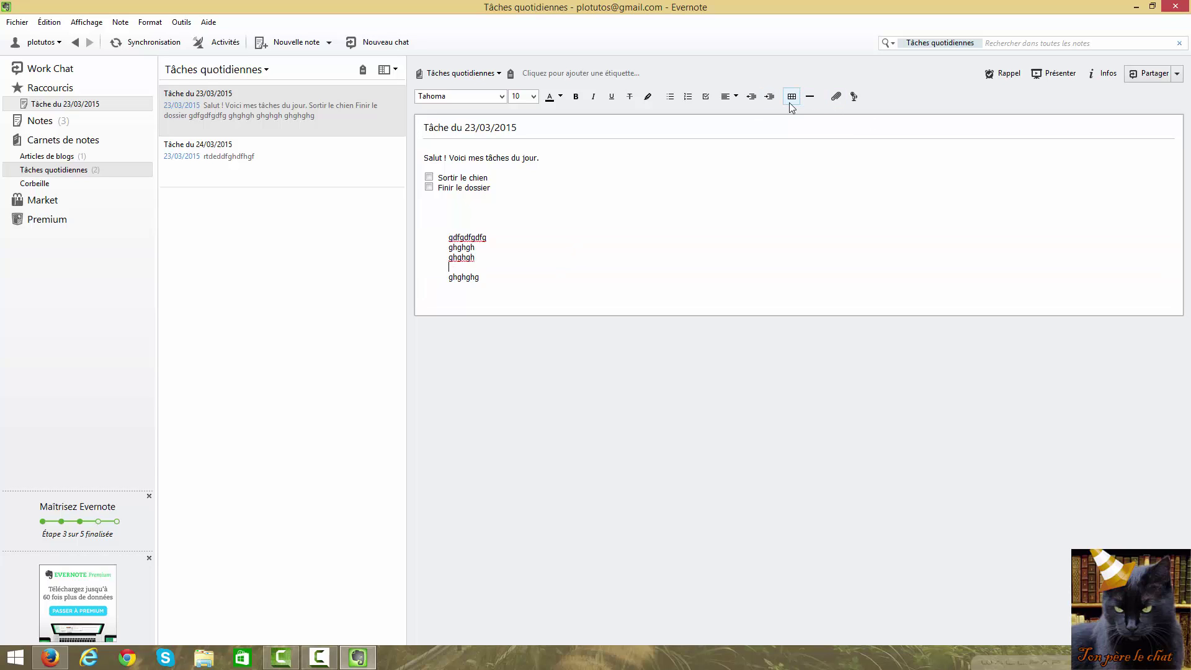
pyautogui.press('BackSpace')
pyautogui.click(500, 266)
pyautogui.press('Return')
pyautogui.press('Return')
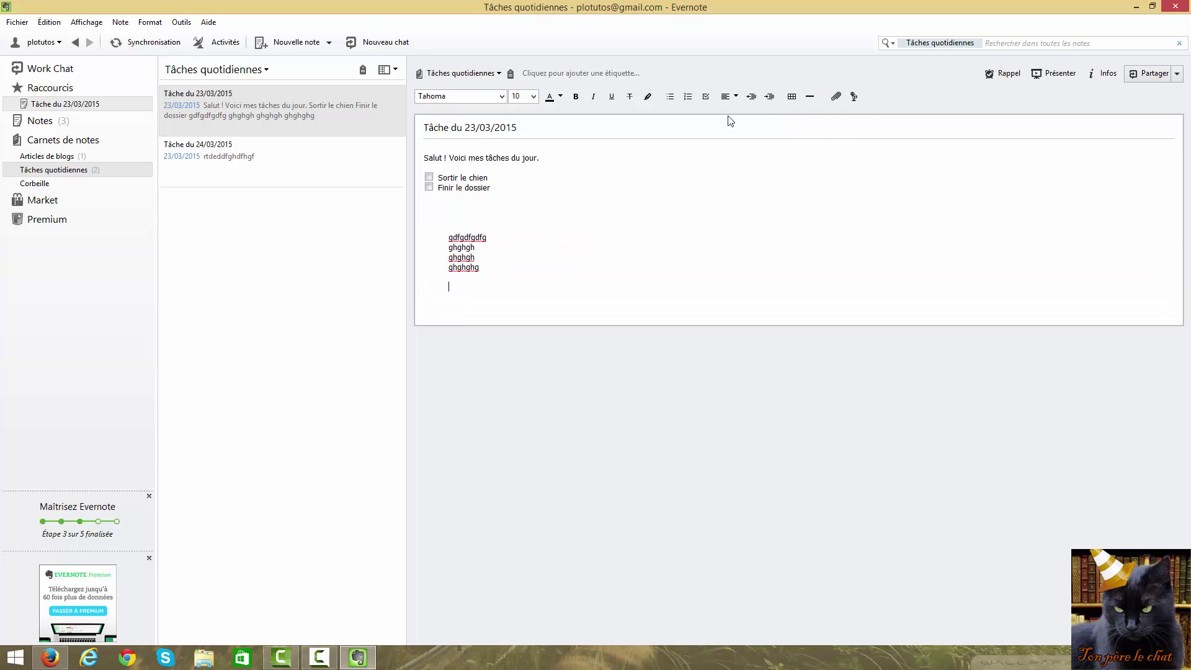
pyautogui.click(791, 99)
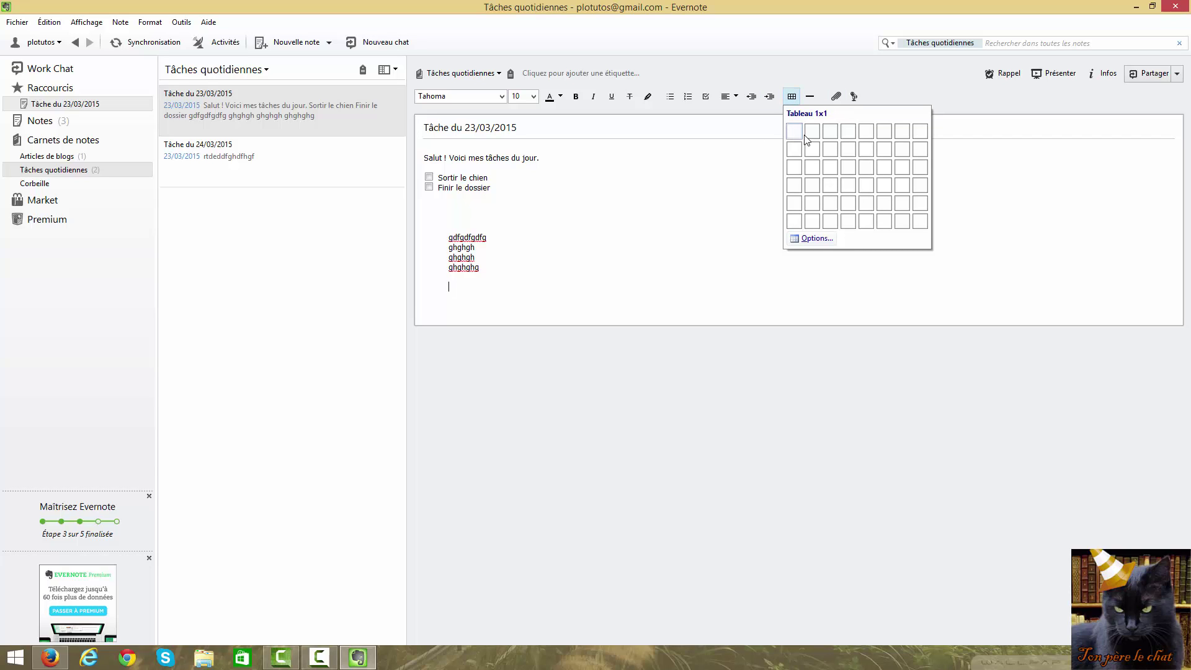
pyautogui.click(866, 167)
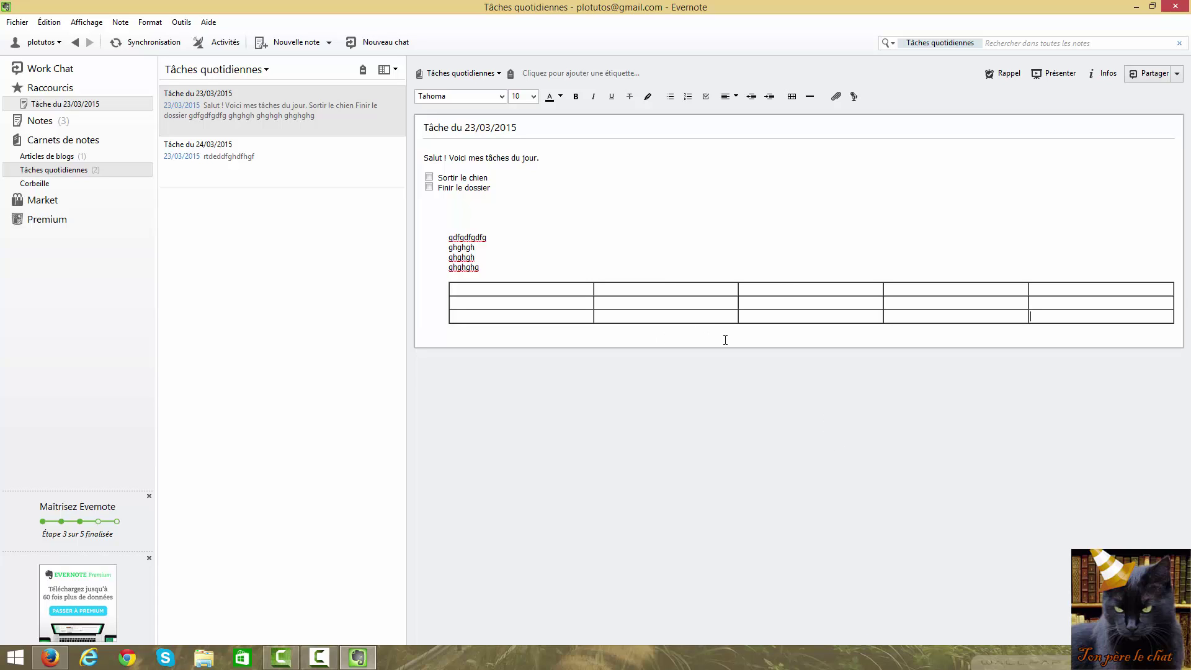
pyautogui.rightClick(738, 300)
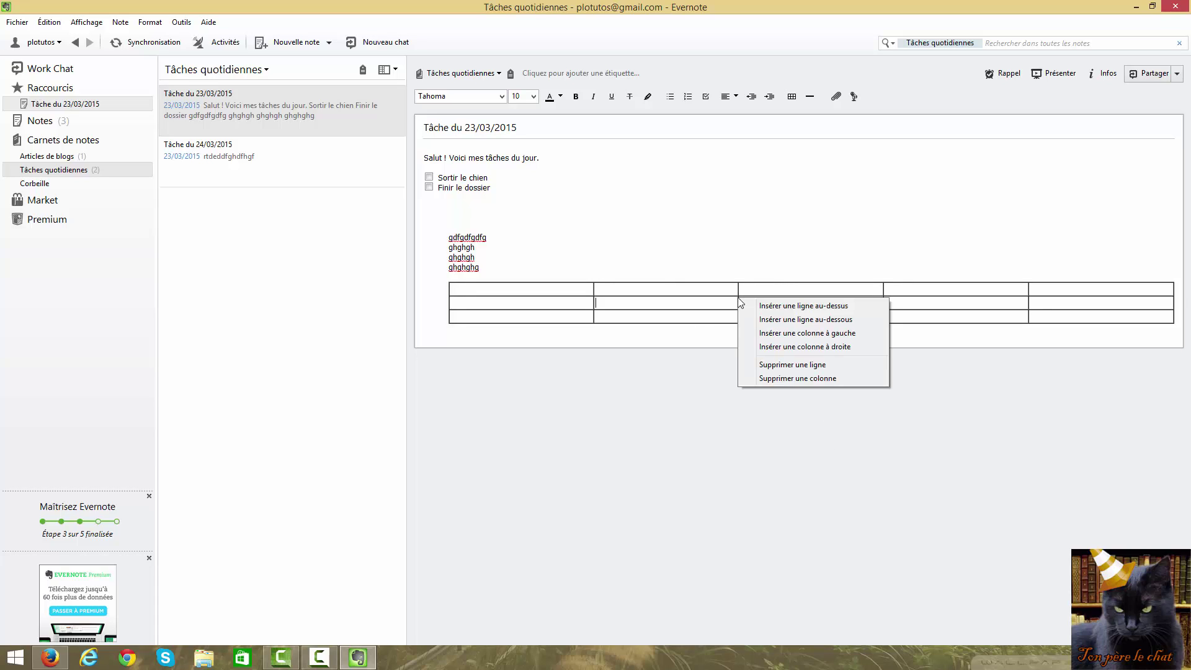
pyautogui.rightClick(714, 311)
pyautogui.click(744, 387)
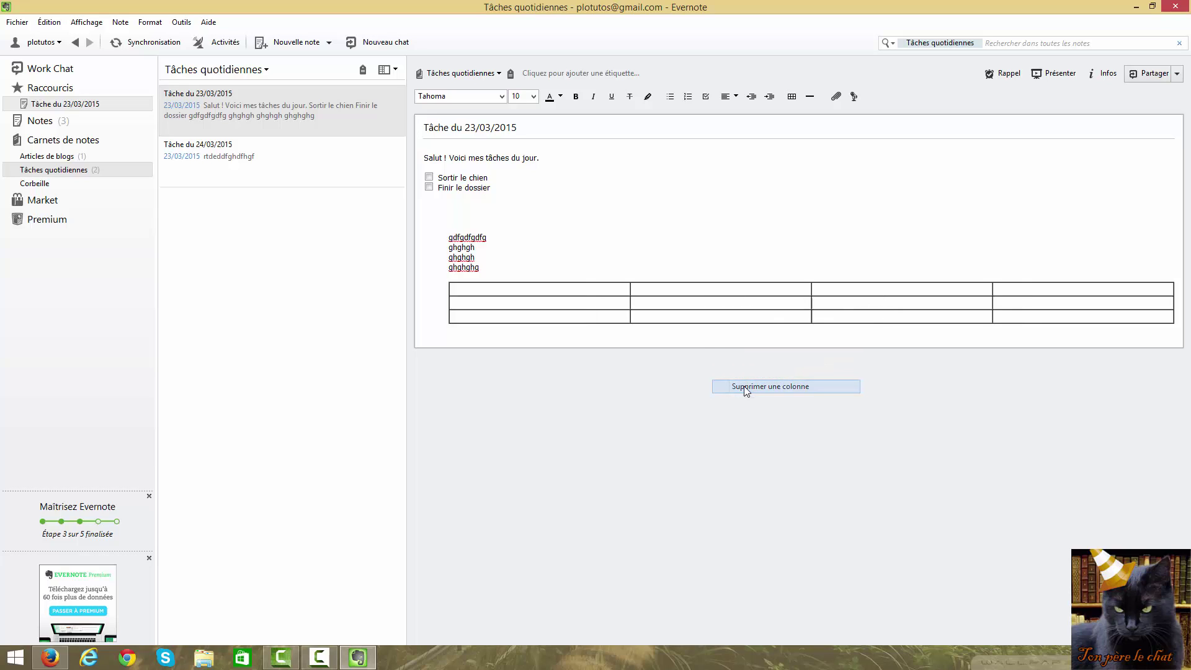
pyautogui.rightClick(571, 300)
pyautogui.click(624, 385)
pyautogui.rightClick(625, 302)
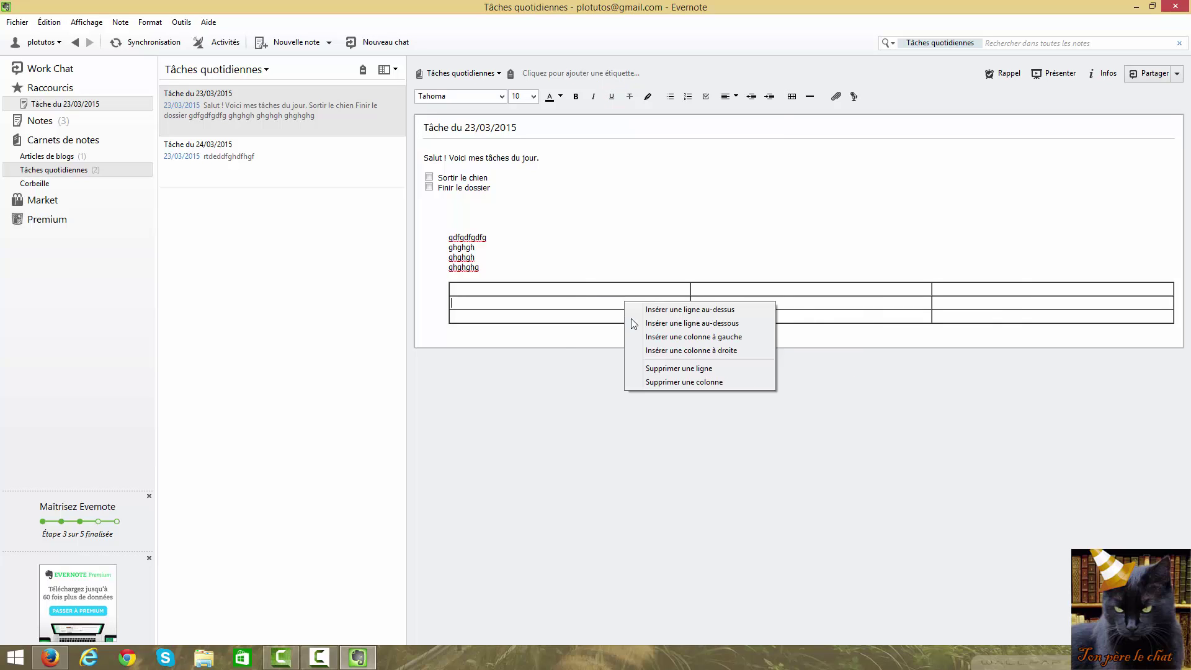
pyautogui.click(645, 384)
pyautogui.rightClick(623, 306)
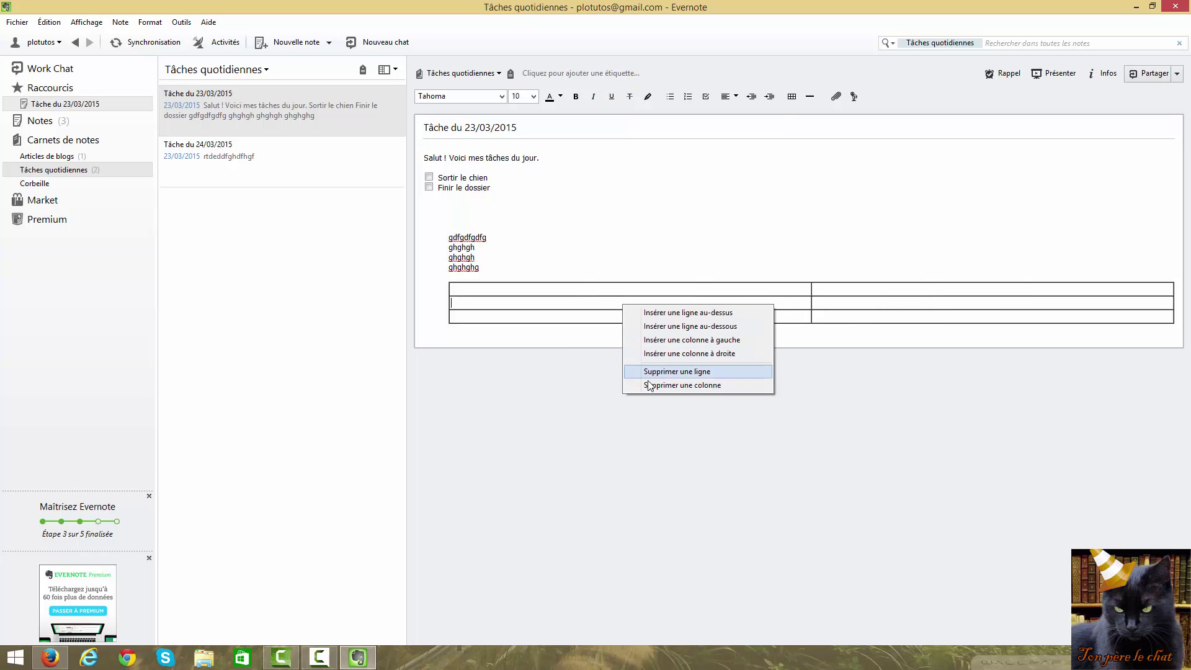
pyautogui.click(648, 385)
pyautogui.rightClick(656, 305)
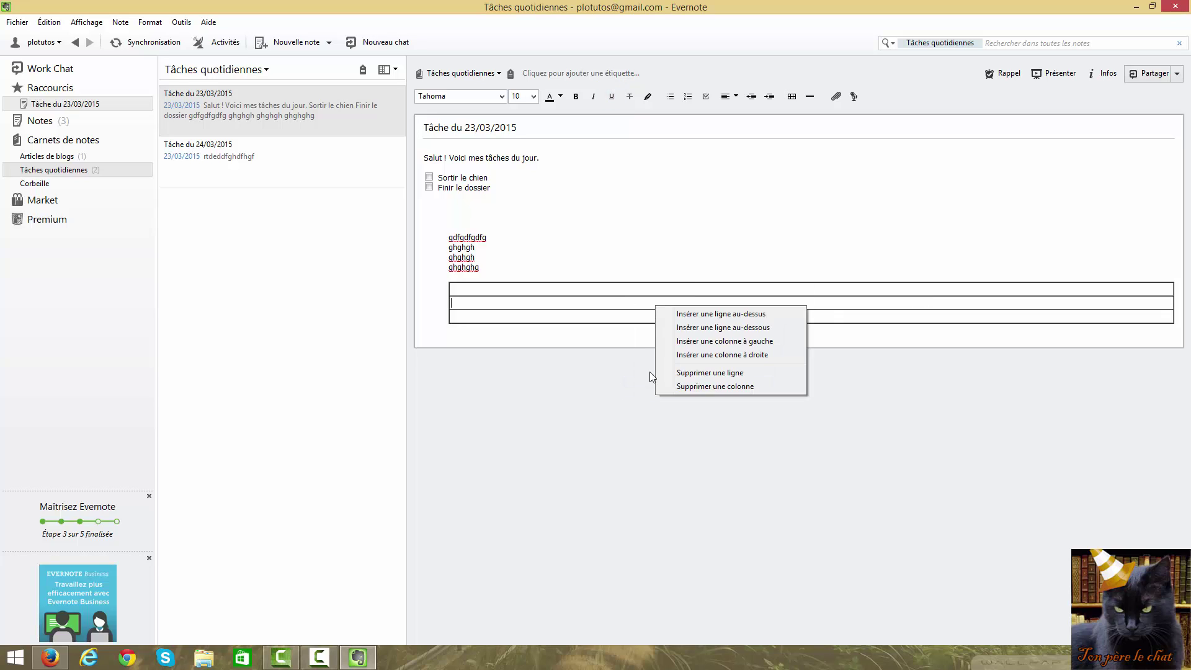
pyautogui.click(688, 386)
pyautogui.click(517, 268)
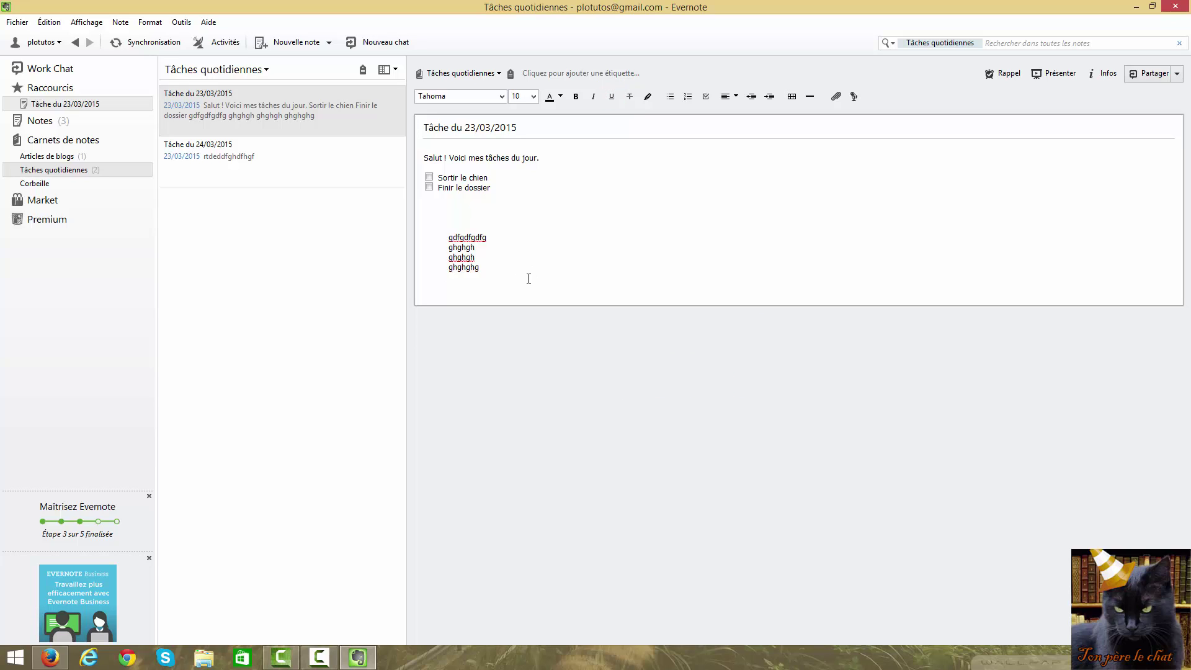
pyautogui.click(809, 98)
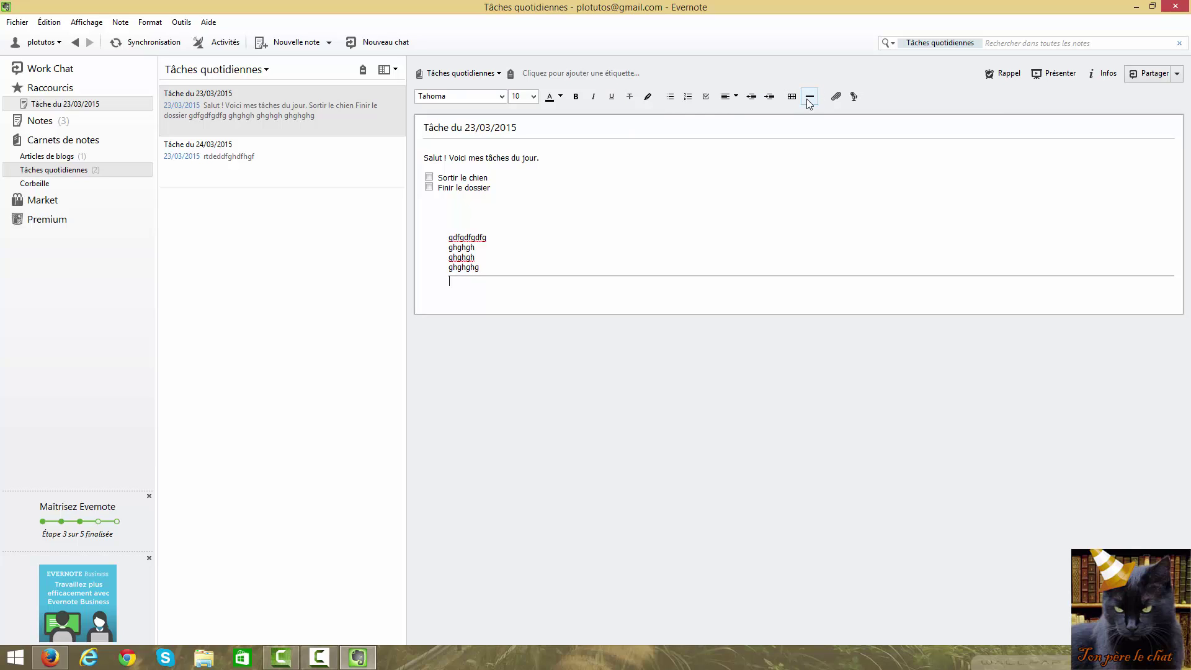
pyautogui.press('BackSpace')
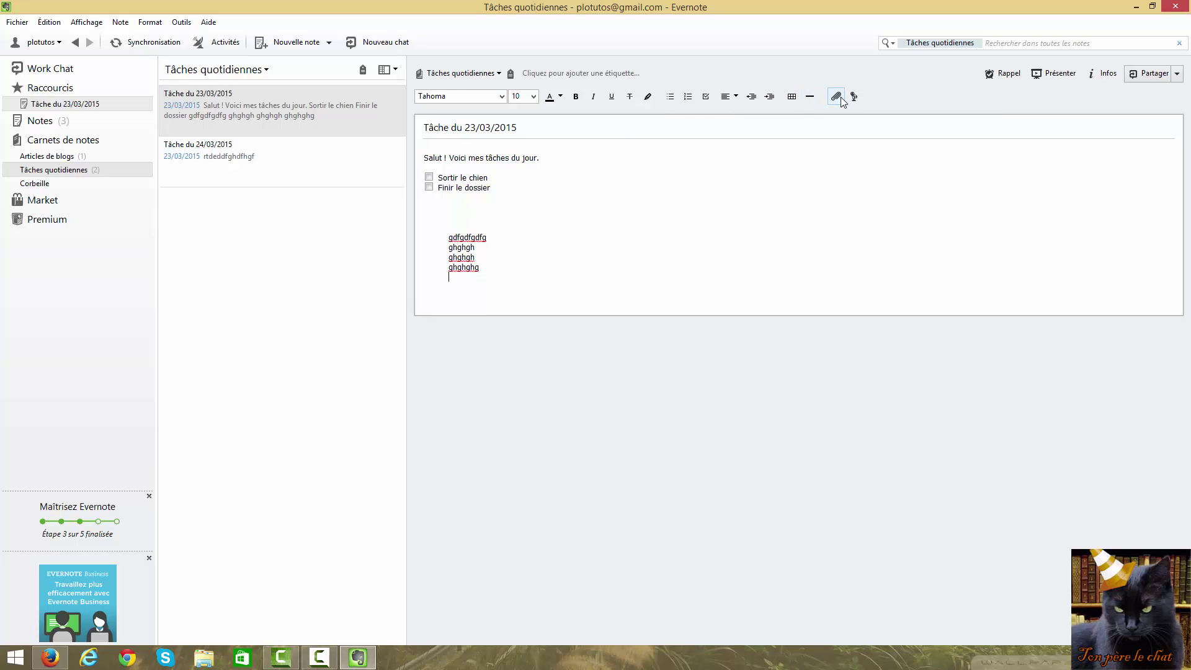
pyautogui.click(835, 97)
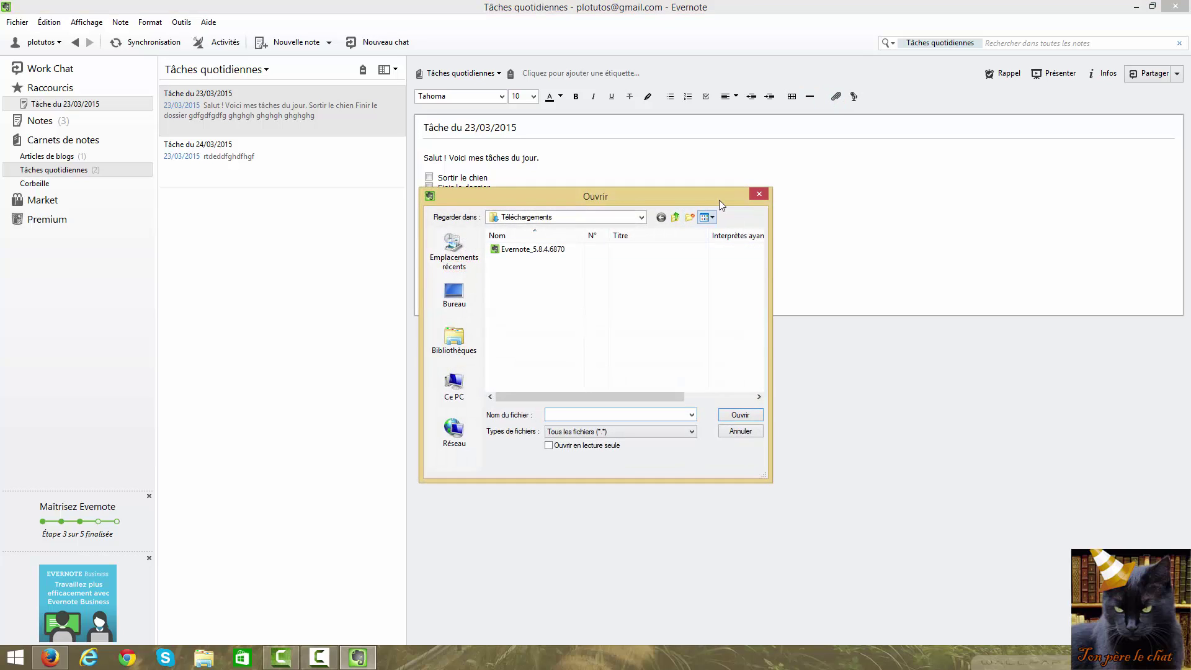
pyautogui.click(759, 196)
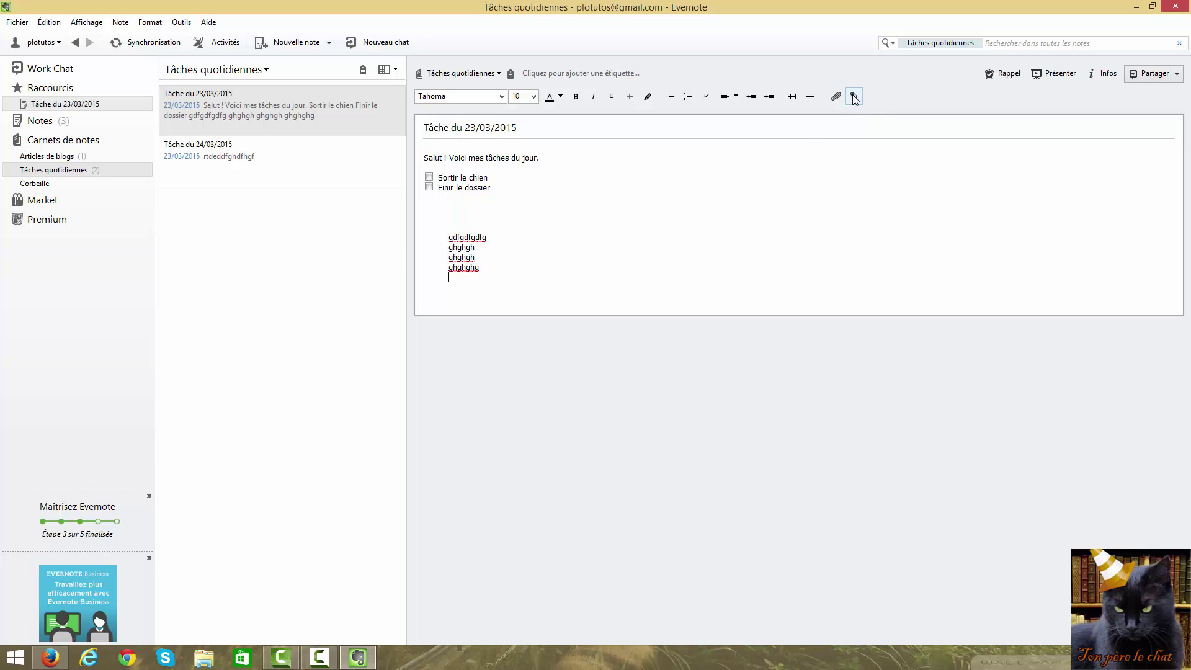
pyautogui.click(854, 98)
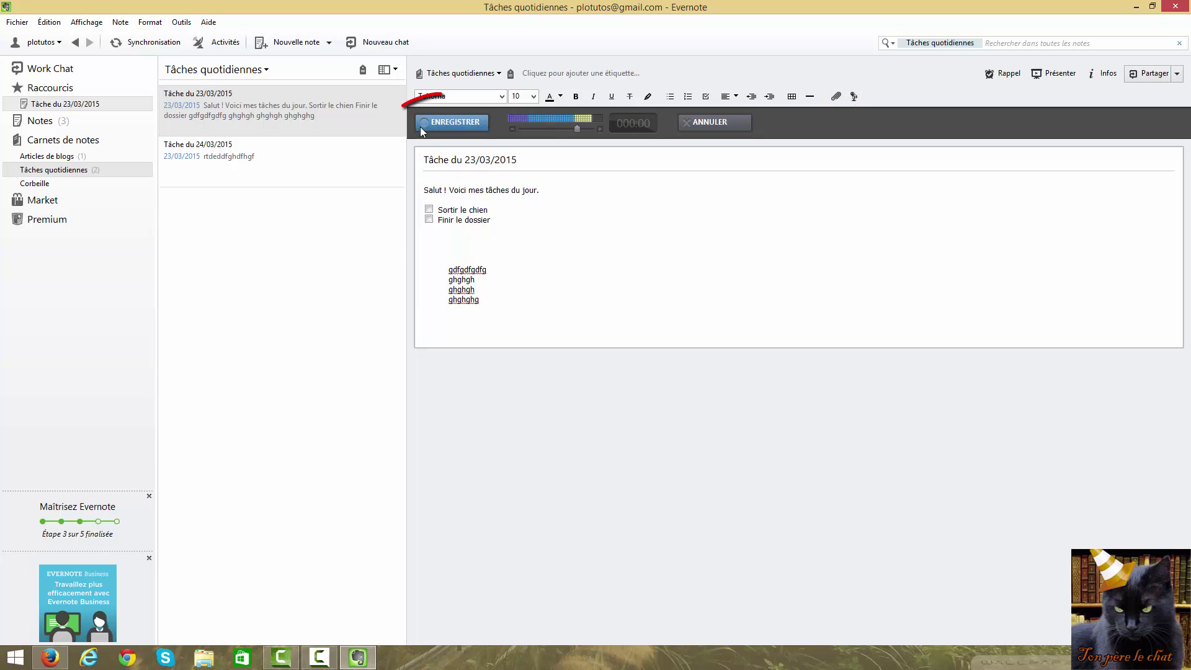
pyautogui.click(452, 122)
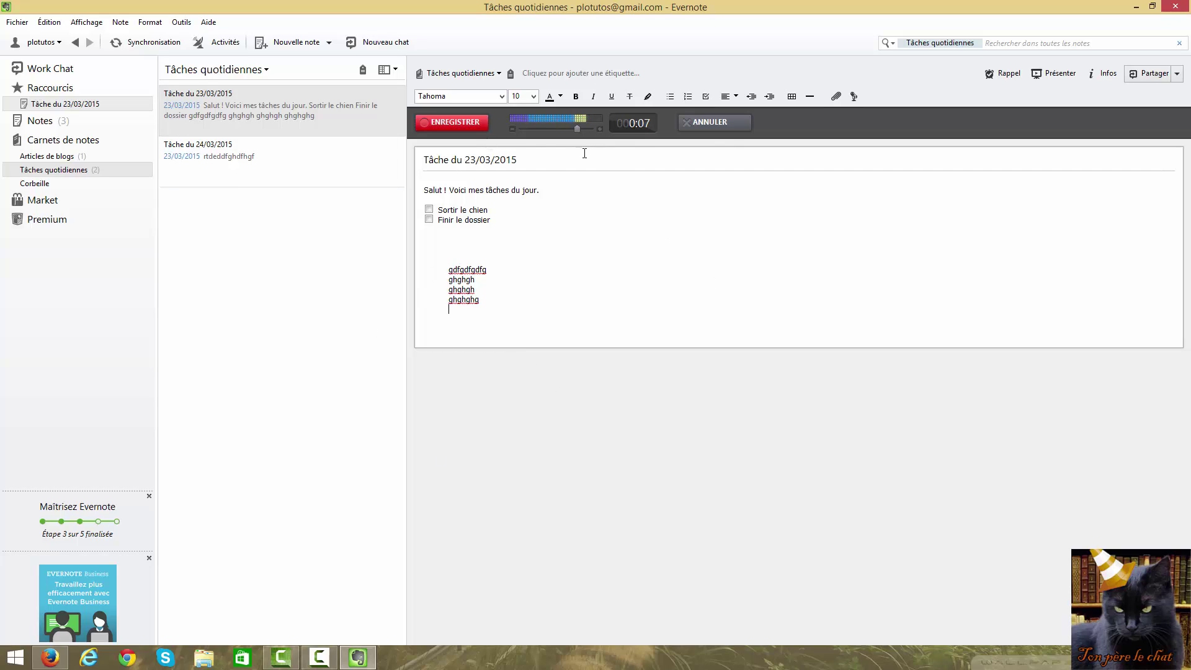
pyautogui.click(453, 123)
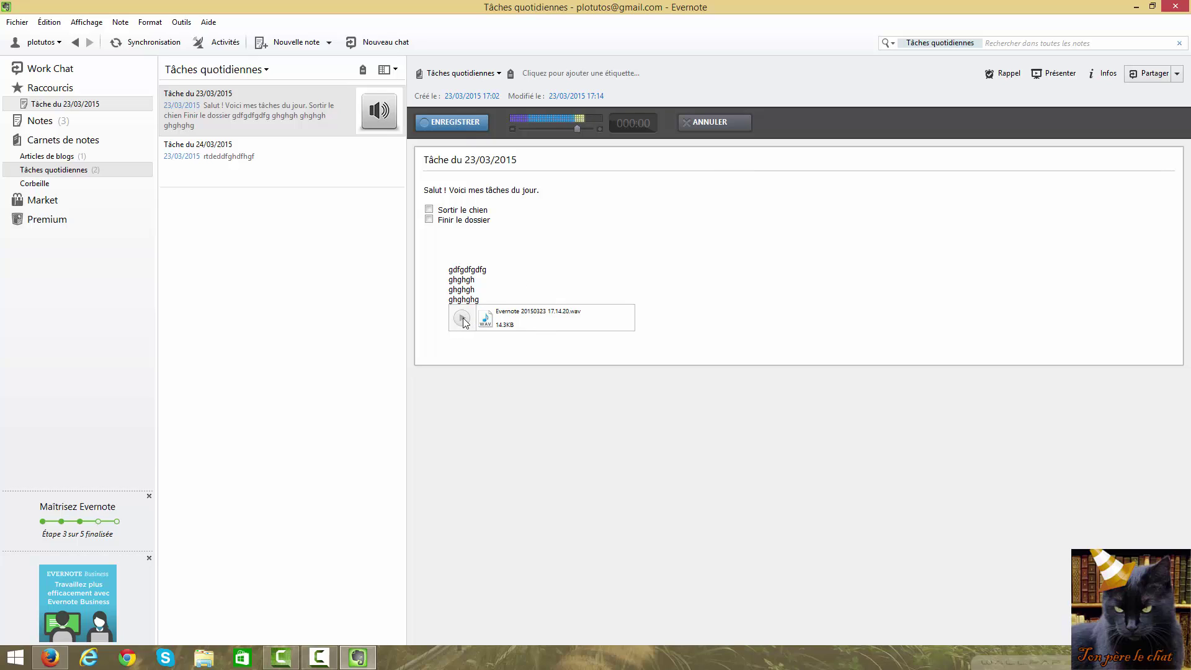
pyautogui.click(461, 319)
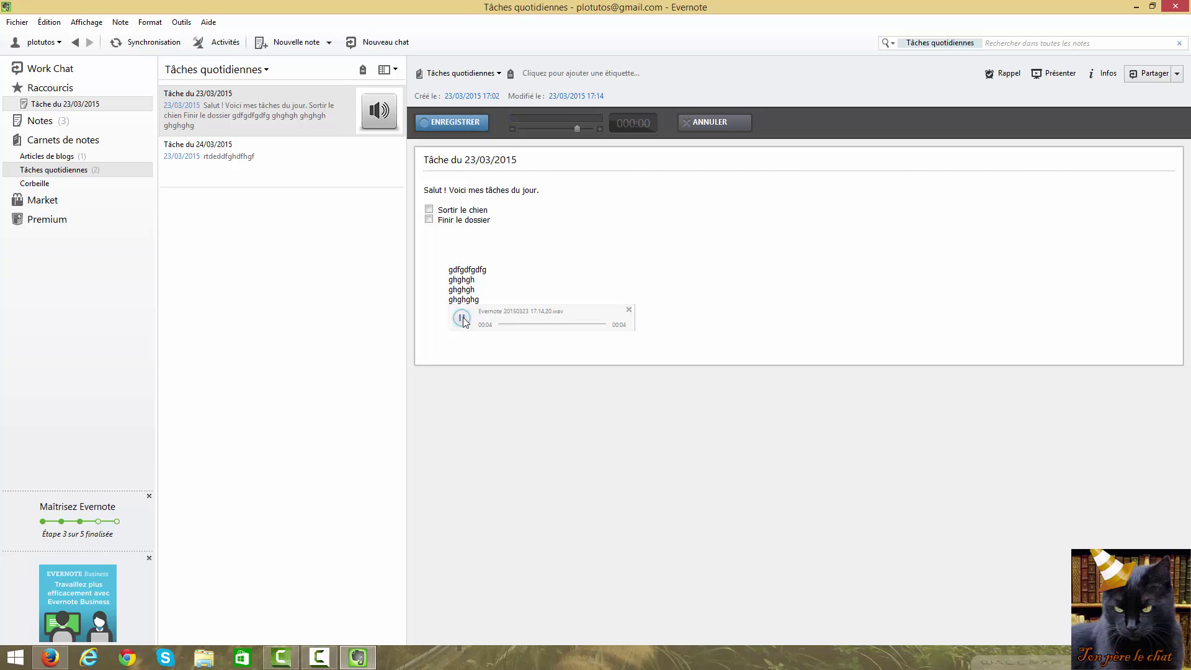
pyautogui.click(463, 318)
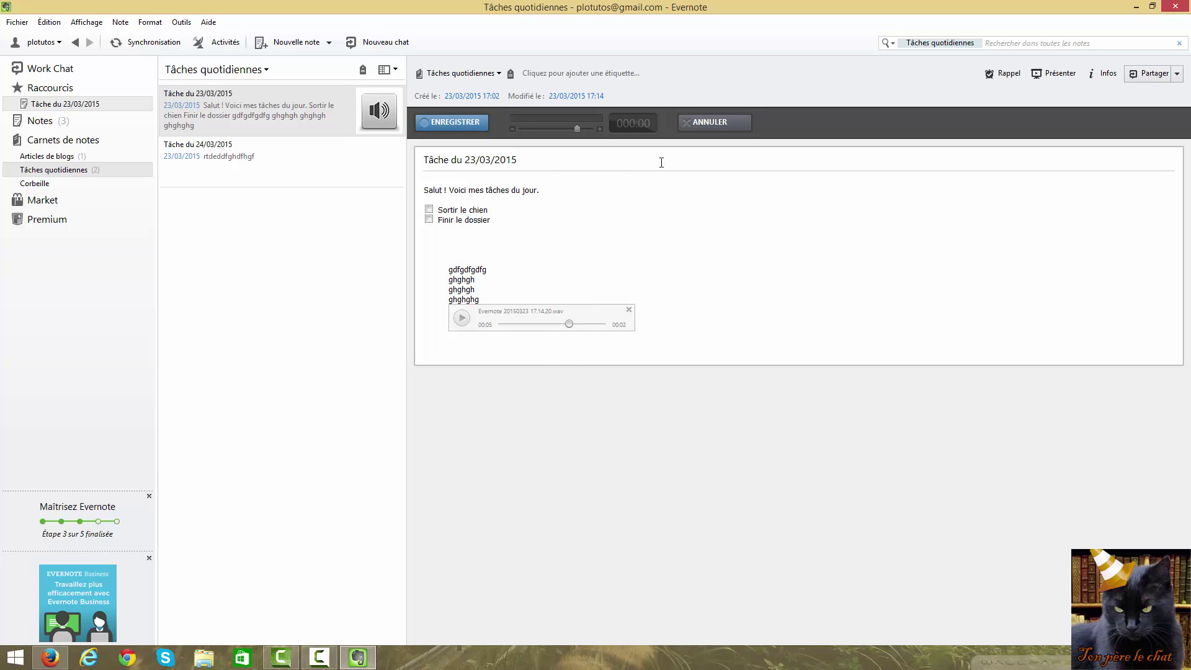
pyautogui.click(646, 318)
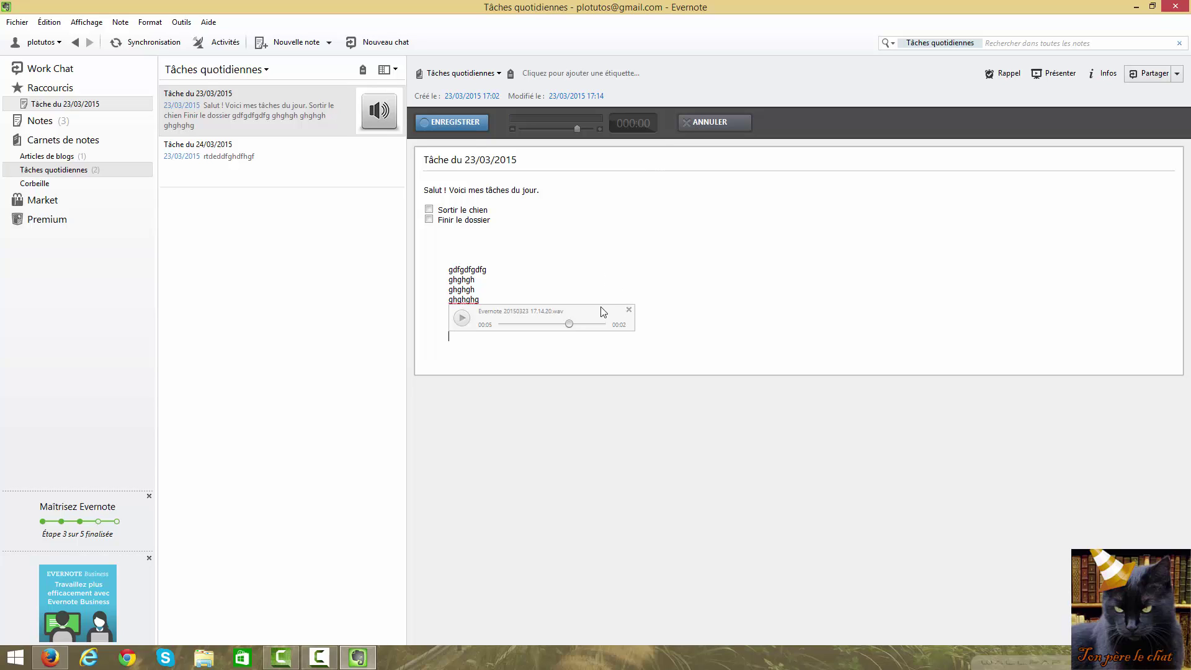
pyautogui.click(456, 124)
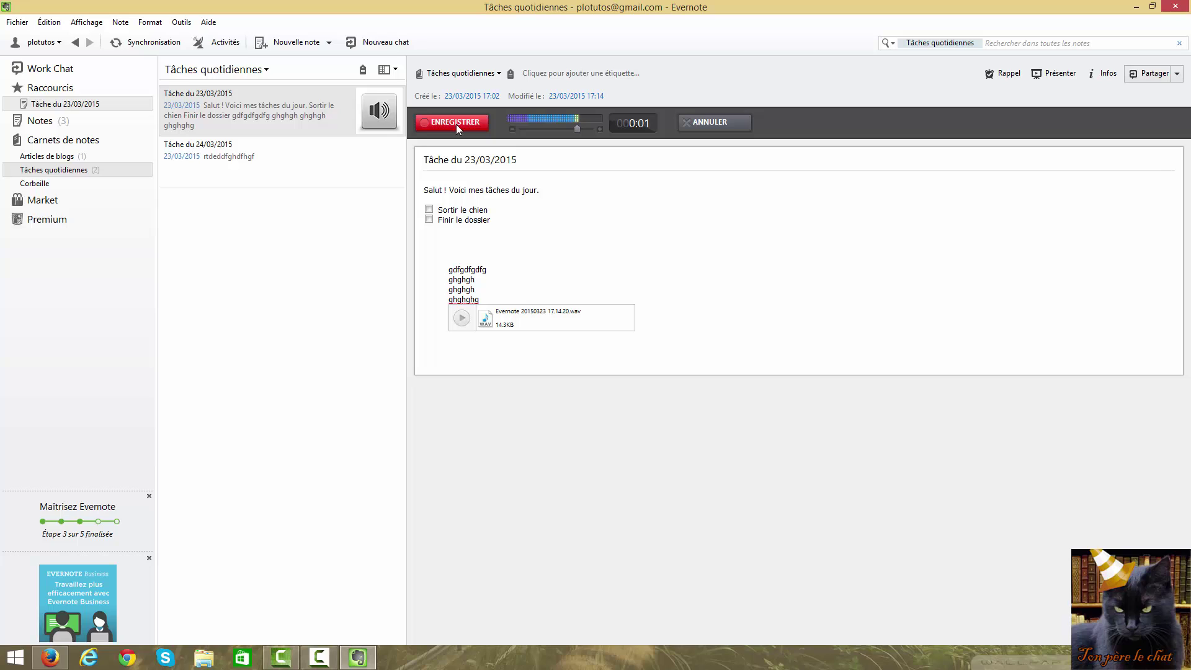
pyautogui.click(456, 124)
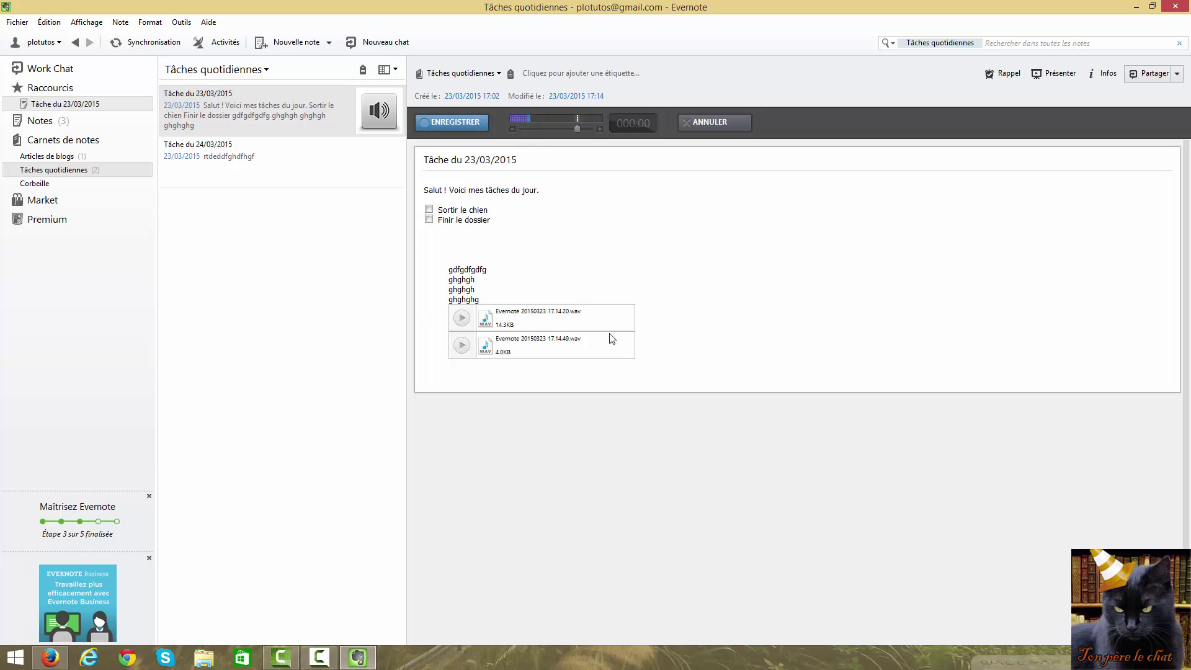
pyautogui.press('BackSpace')
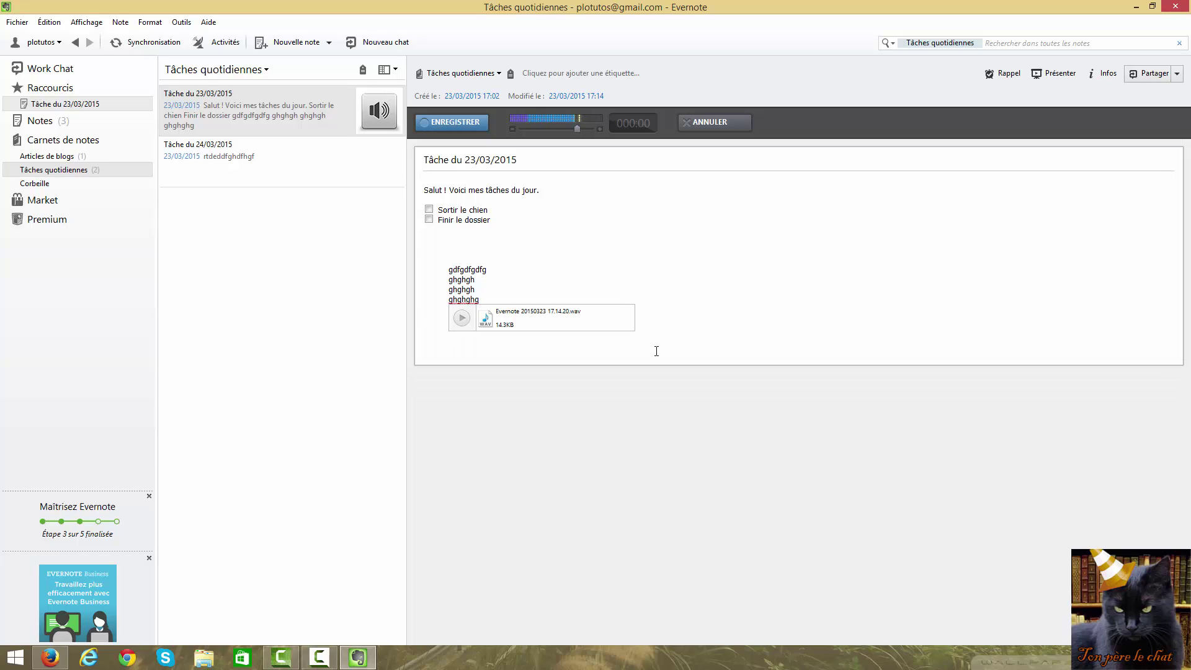
pyautogui.press('BackSpace')
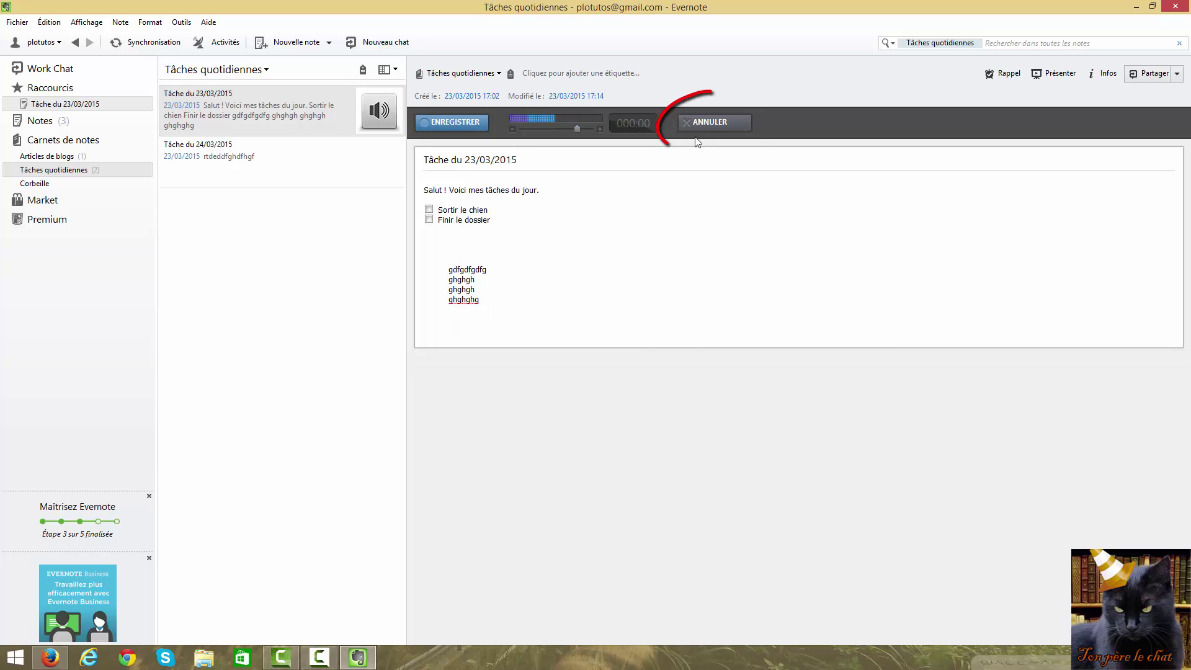
pyautogui.click(714, 122)
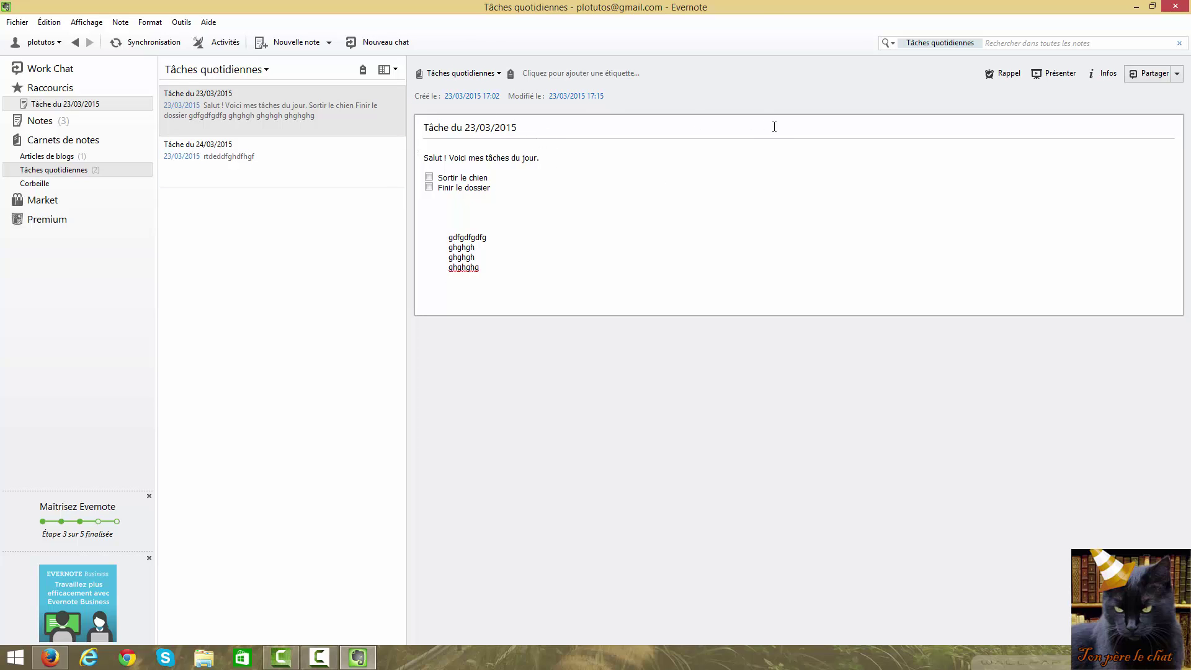
# Open the note Tâche du 23/03/2015 and place the cursor in its body
pyautogui.click(251, 162)
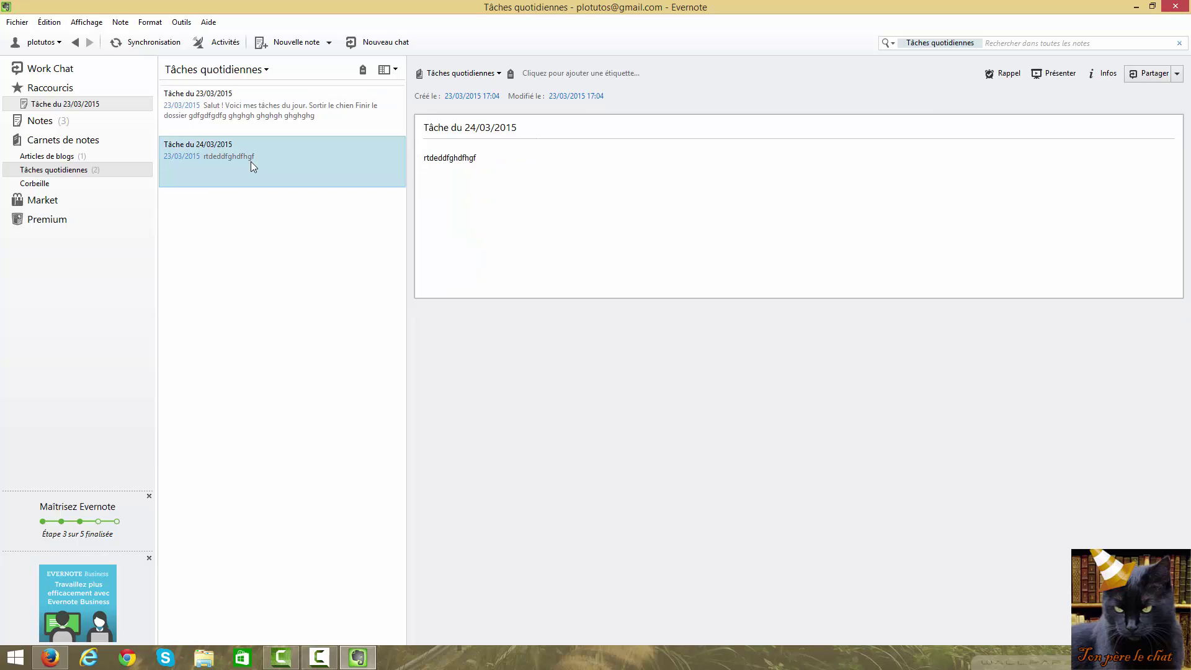
pyautogui.click(271, 99)
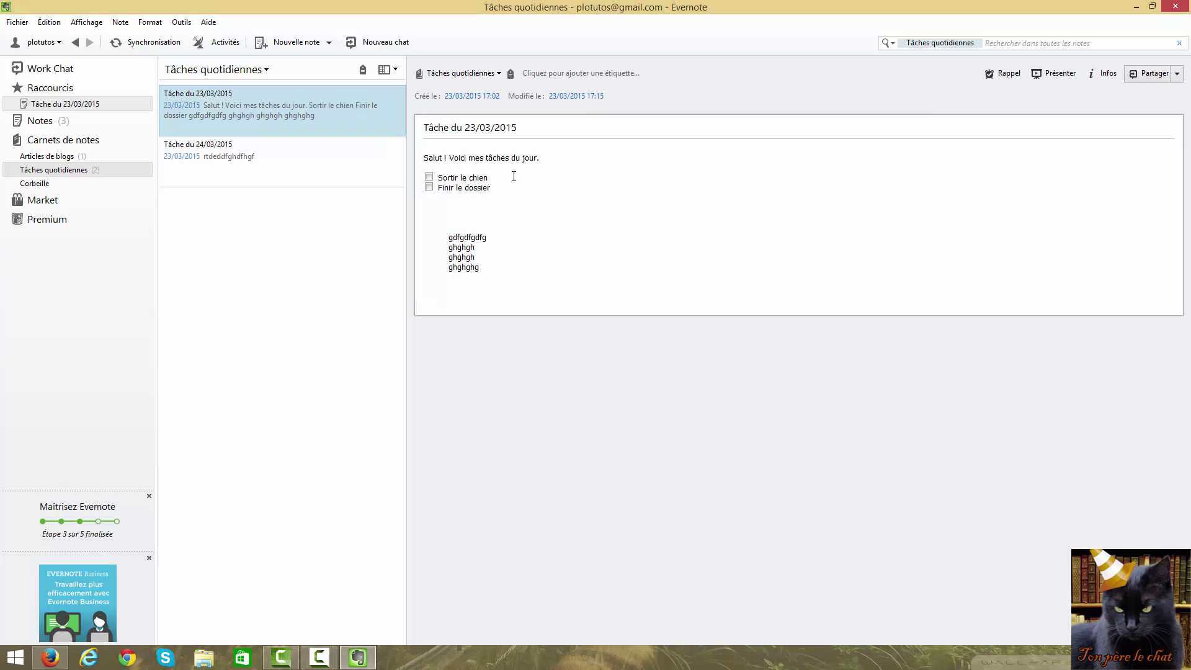
pyautogui.click(535, 189)
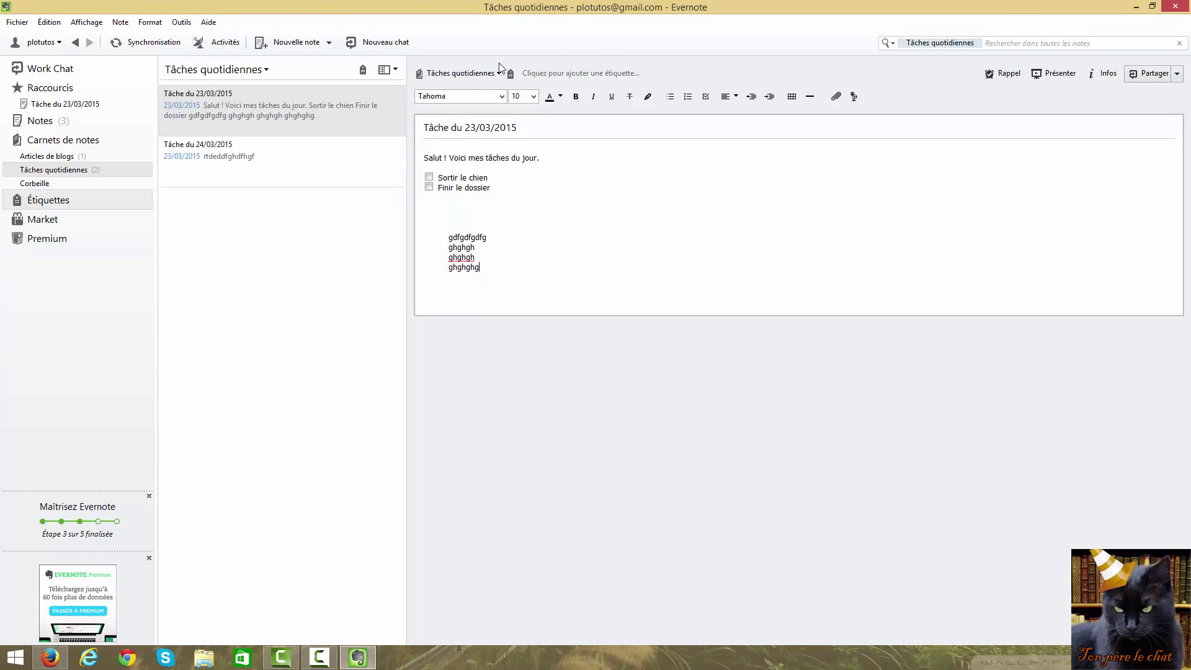
# Add the tags tâches and quotidienne to the note
pyautogui.click(558, 77)
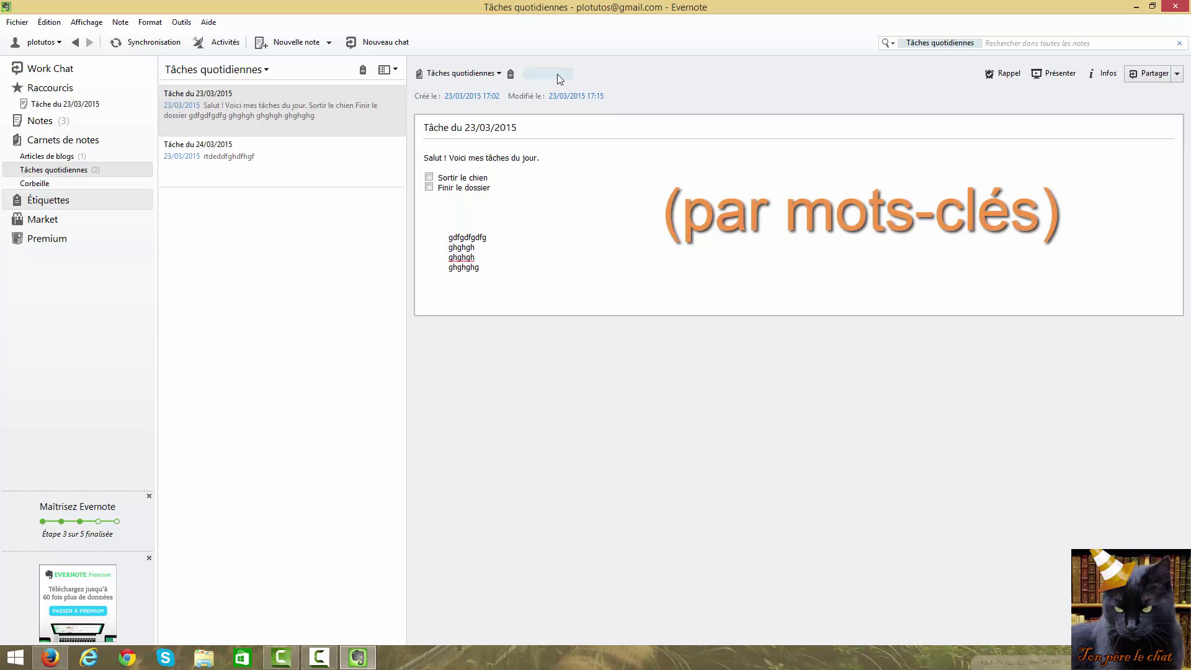
pyautogui.write('tâches')
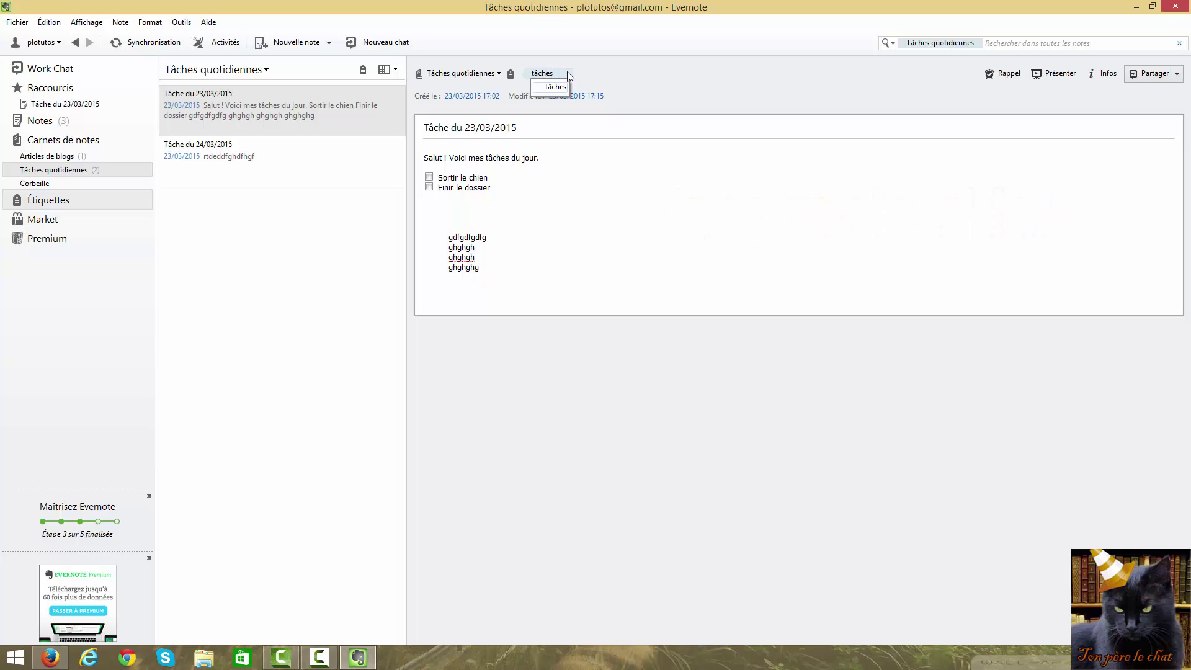
pyautogui.press('Return')
pyautogui.click(596, 73)
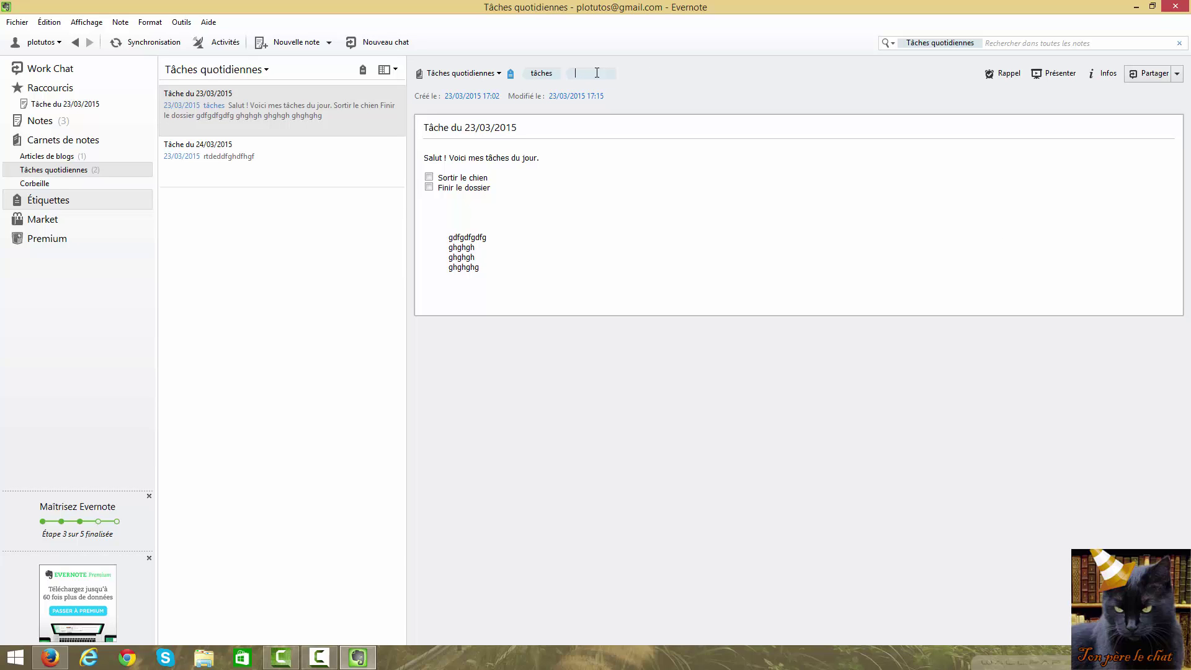
pyautogui.write('quotidienne')
pyautogui.press('Return')
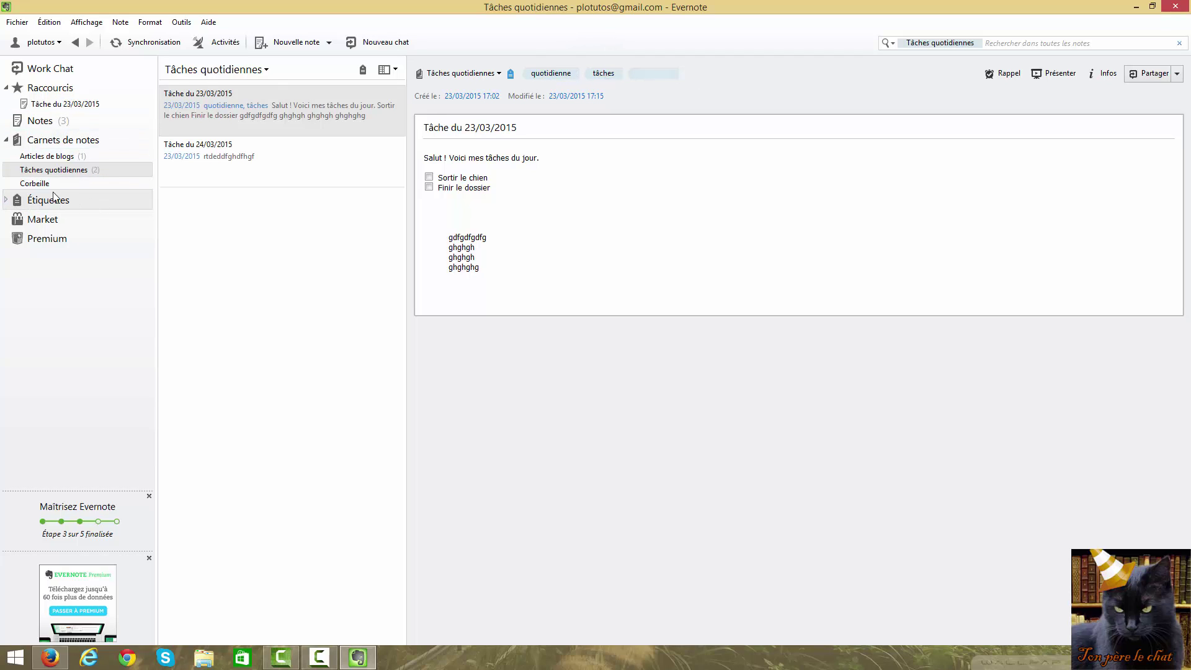
# Expand the Étiquettes list and delete the ghghg tag
pyautogui.click(32, 208)
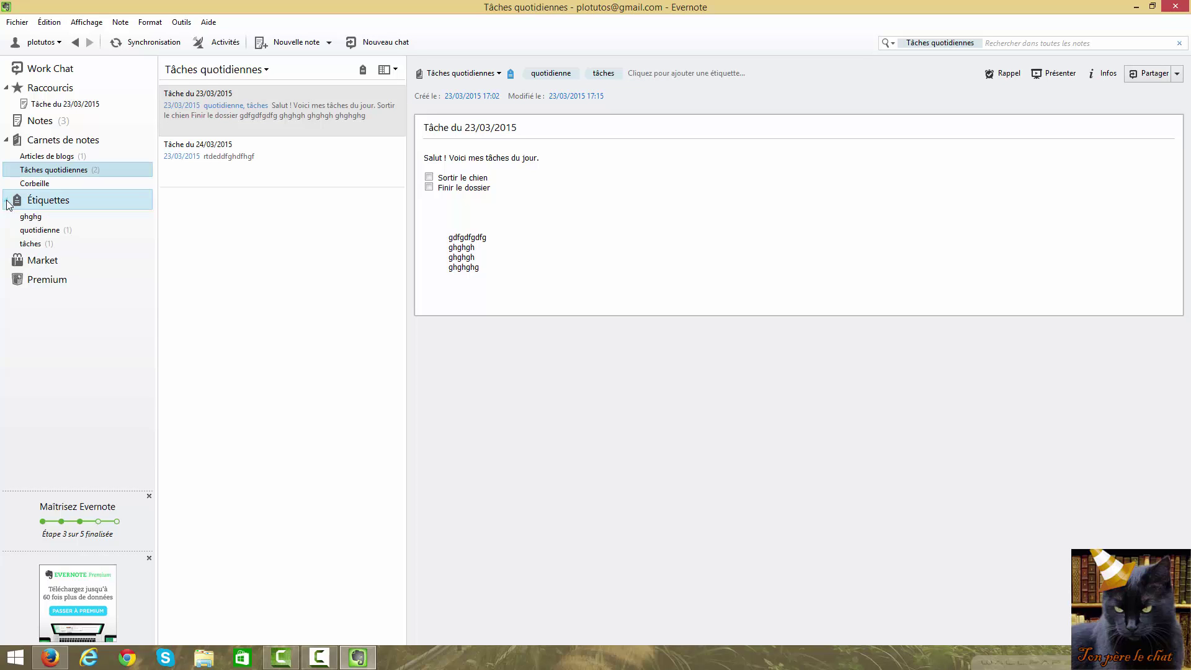
pyautogui.click(39, 231)
pyautogui.click(34, 243)
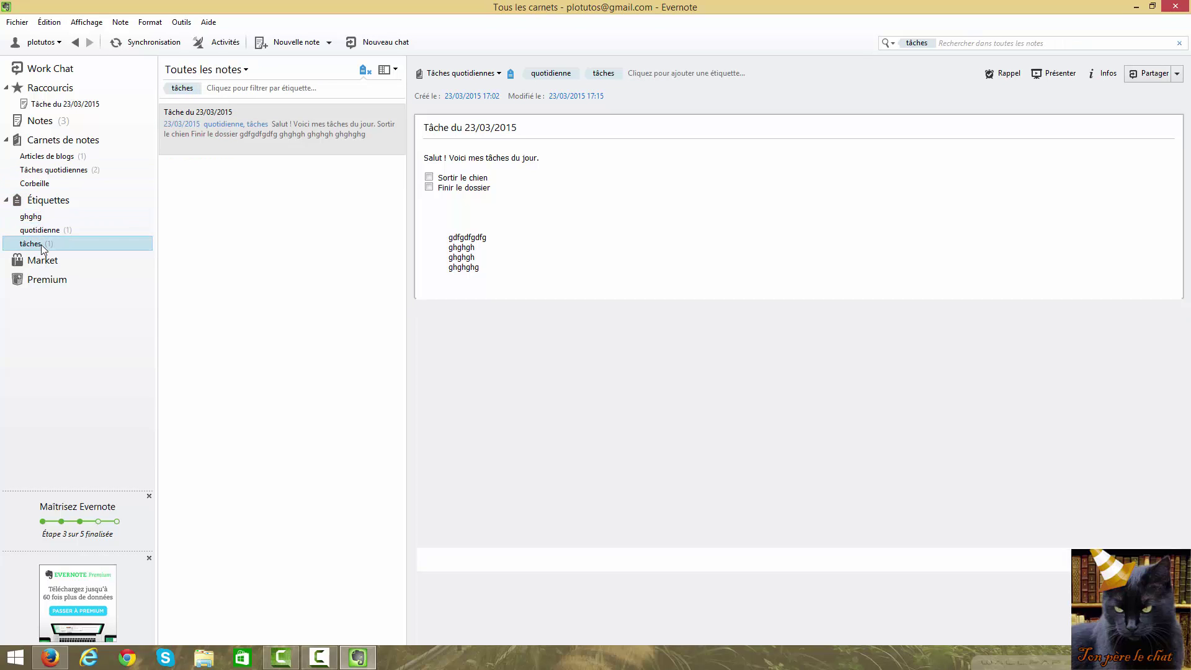
pyautogui.click(36, 219)
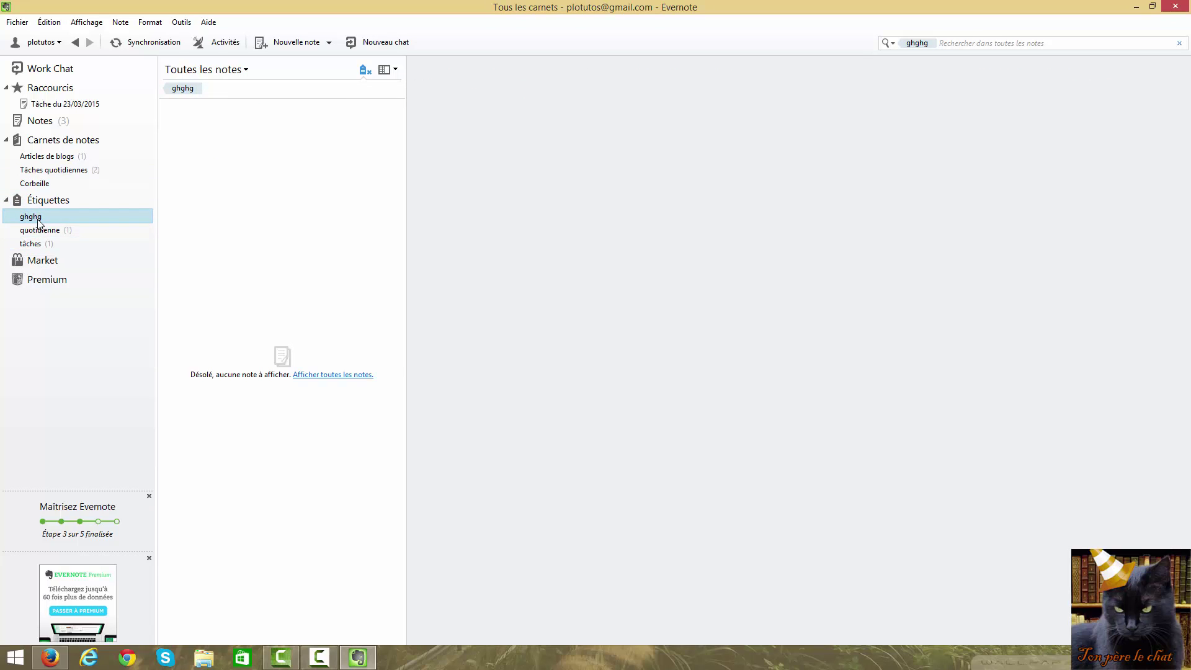
pyautogui.rightClick(38, 220)
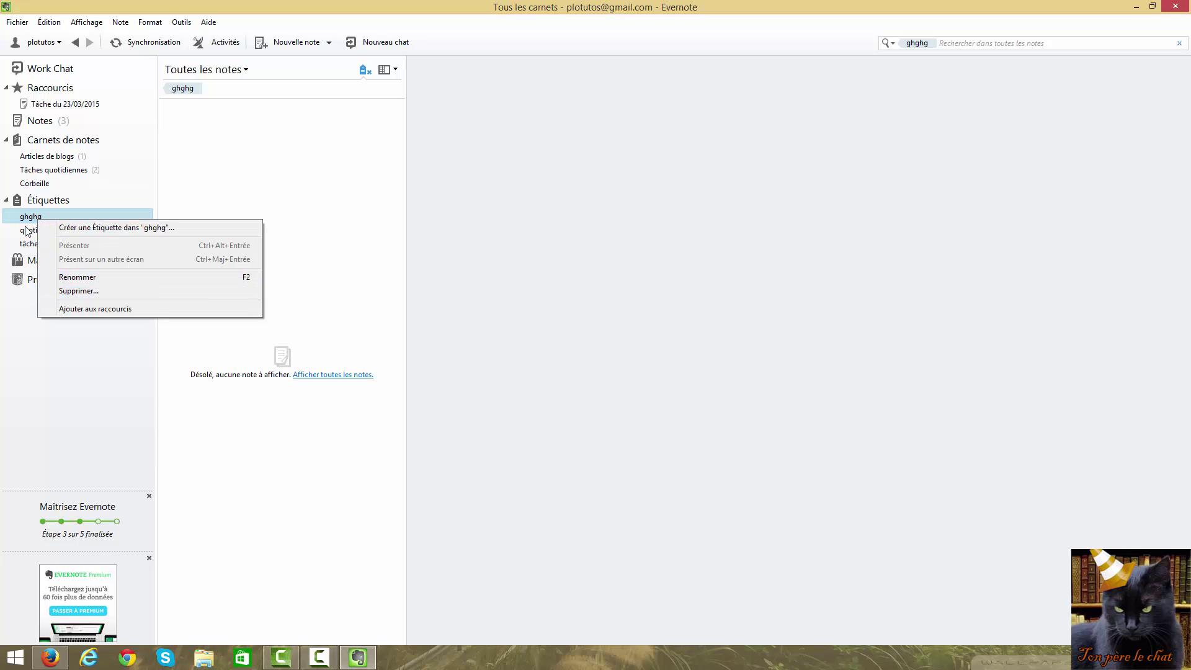
pyautogui.click(80, 297)
pyautogui.click(607, 367)
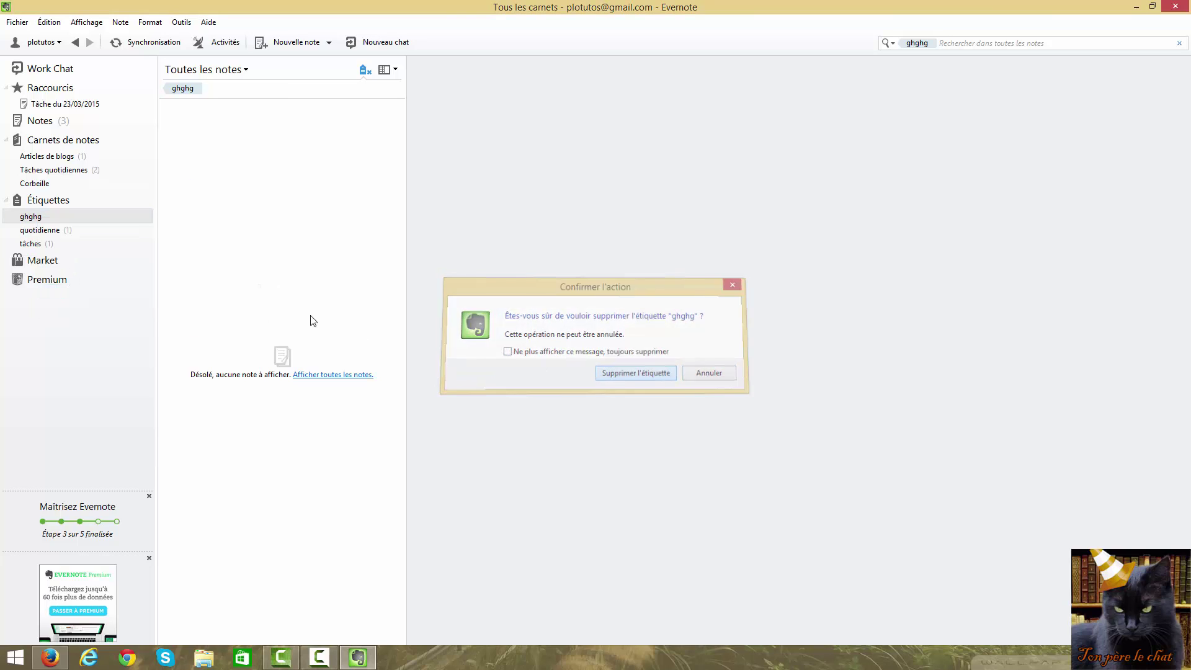
# Delete the quotidienne and tâches tags, confirming each with Supprimer l'étiquette
pyautogui.click(57, 217)
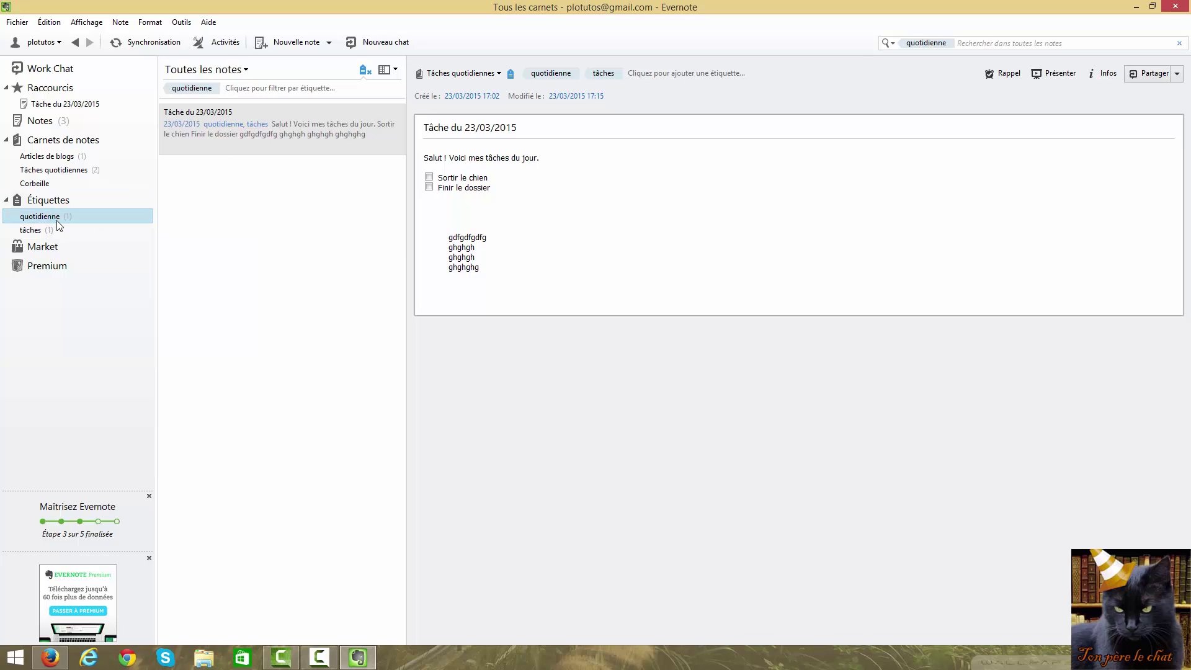
pyautogui.rightClick(57, 220)
pyautogui.click(84, 296)
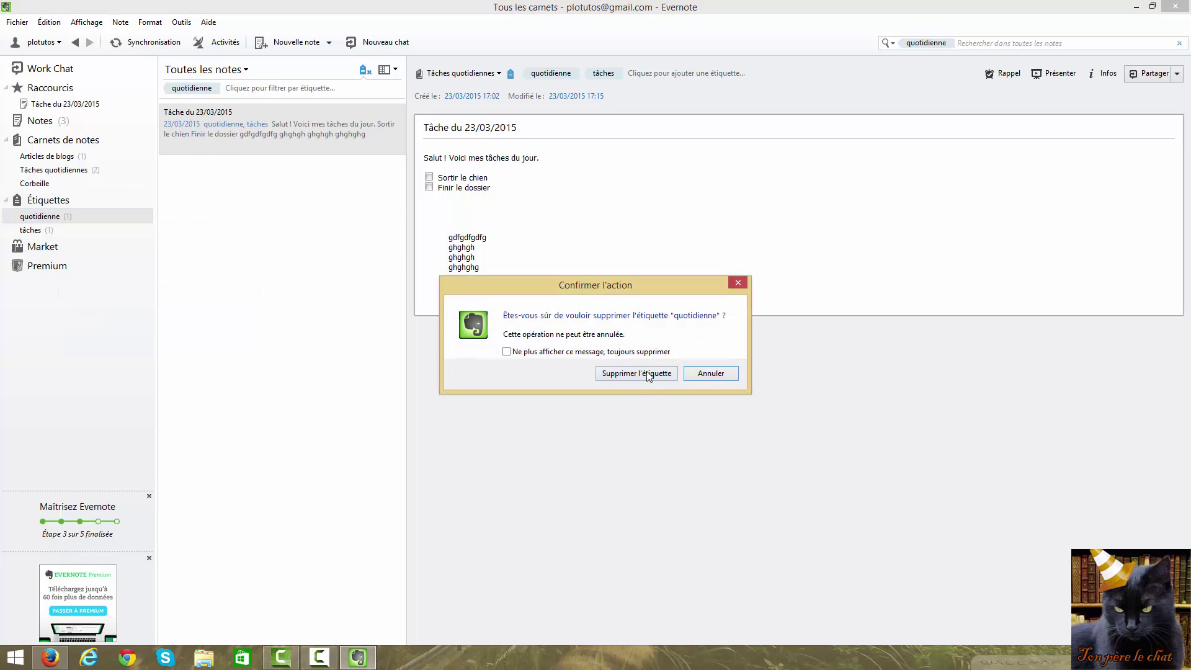
pyautogui.click(648, 375)
pyautogui.click(50, 216)
pyautogui.rightClick(49, 216)
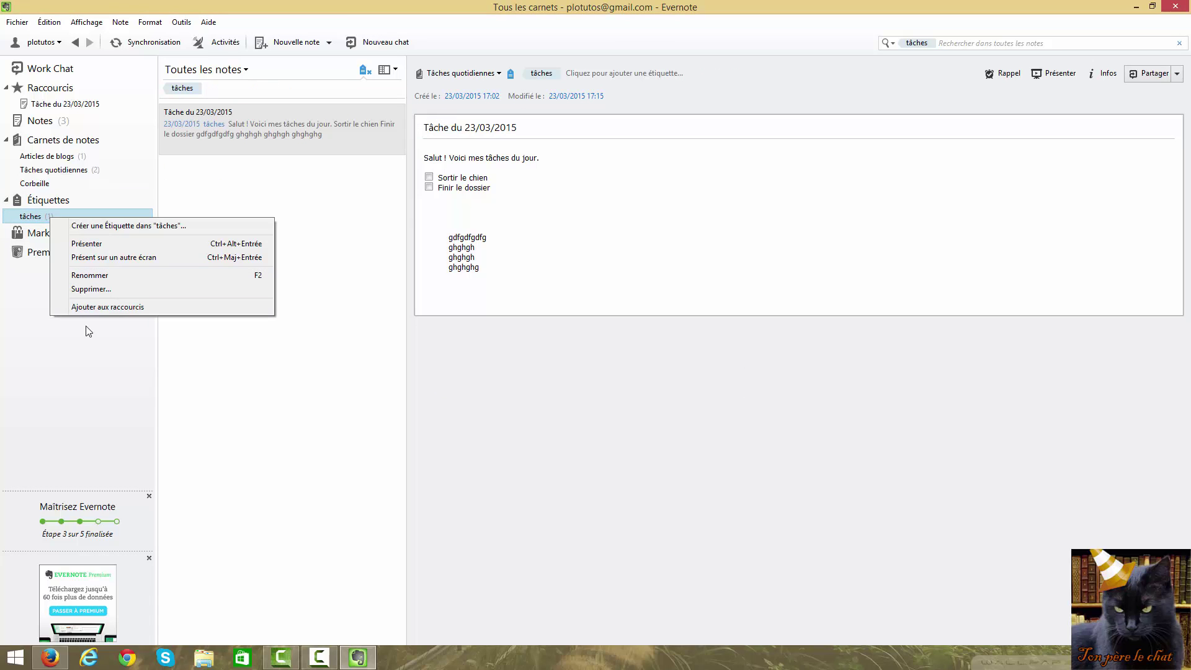
pyautogui.click(99, 289)
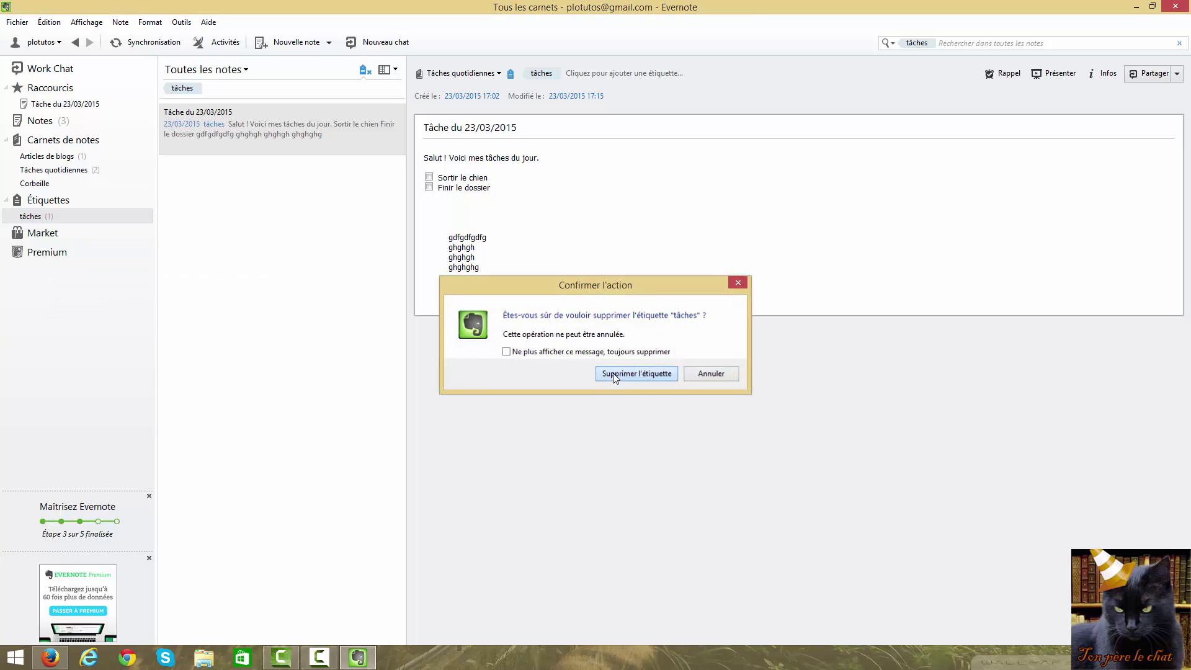
pyautogui.click(627, 375)
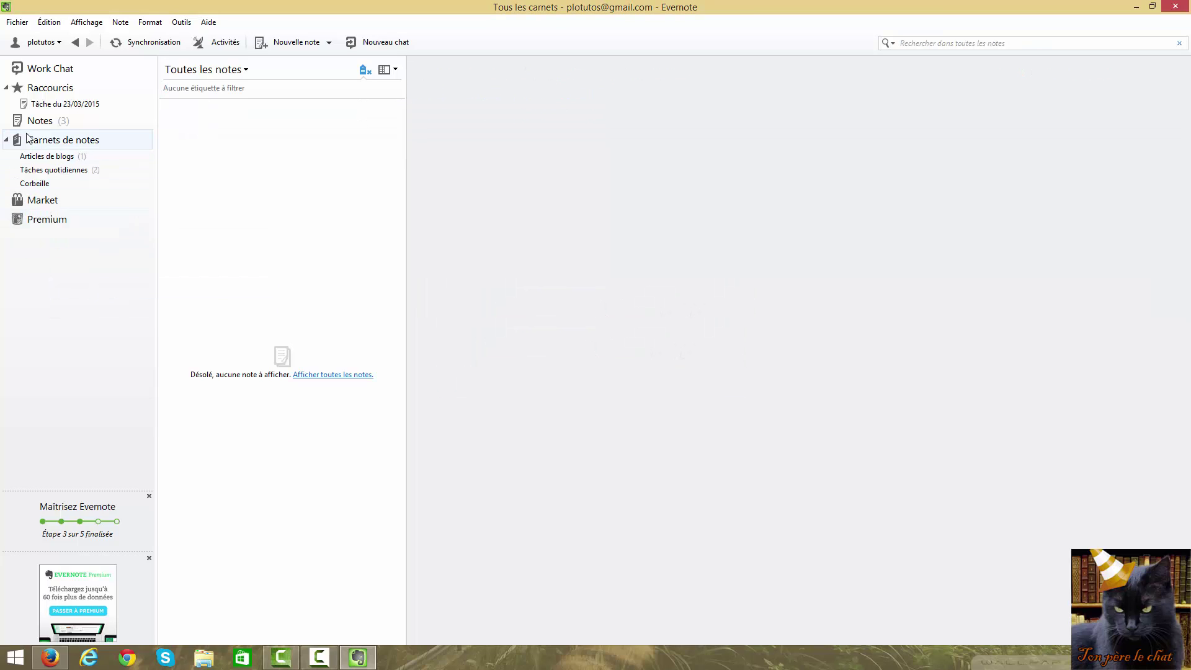
# Open Tâche du 23/03/2015 from Raccourcis and select it in the note list
pyautogui.click(47, 104)
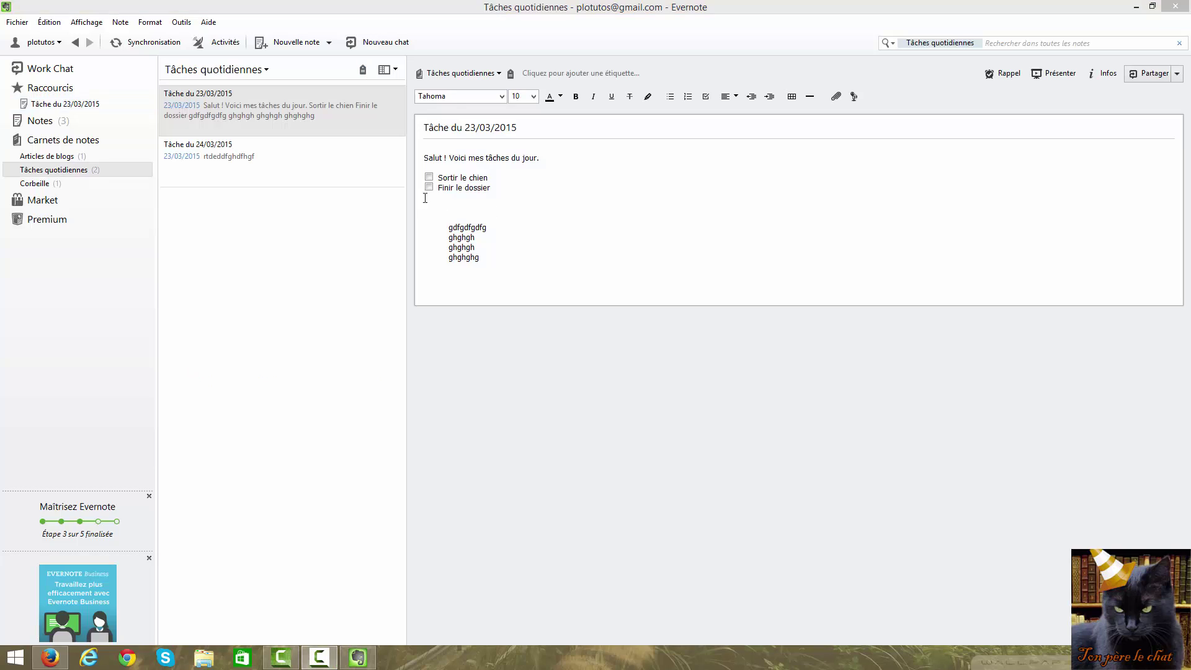
pyautogui.click(340, 163)
pyautogui.click(325, 115)
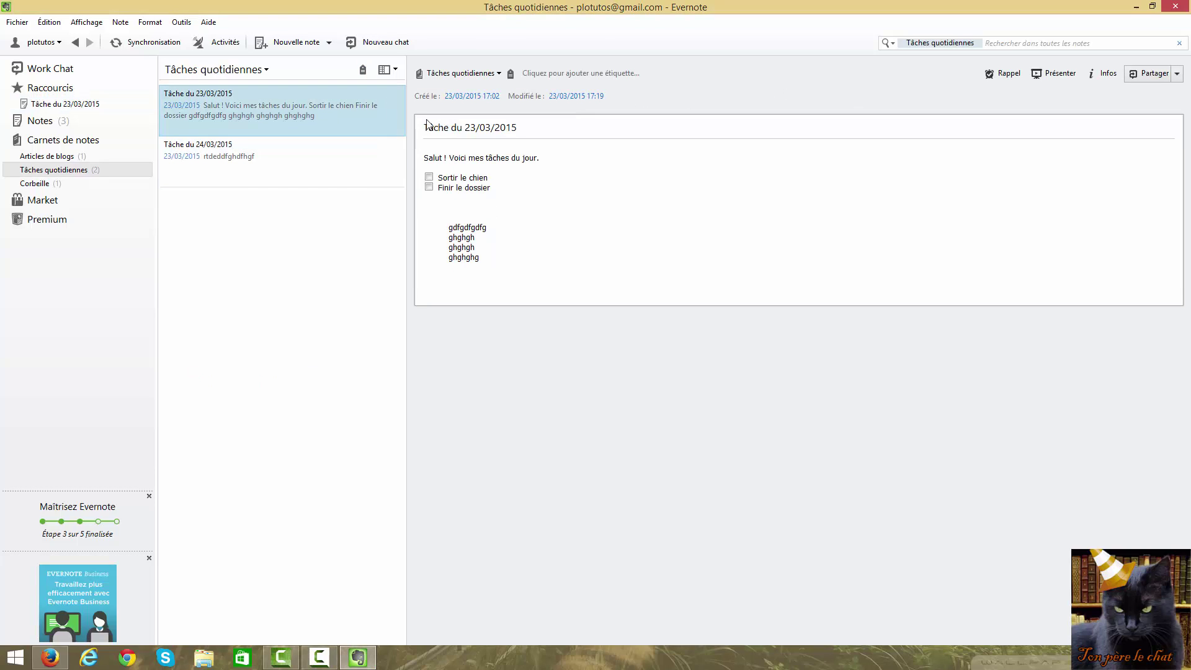
pyautogui.click(513, 202)
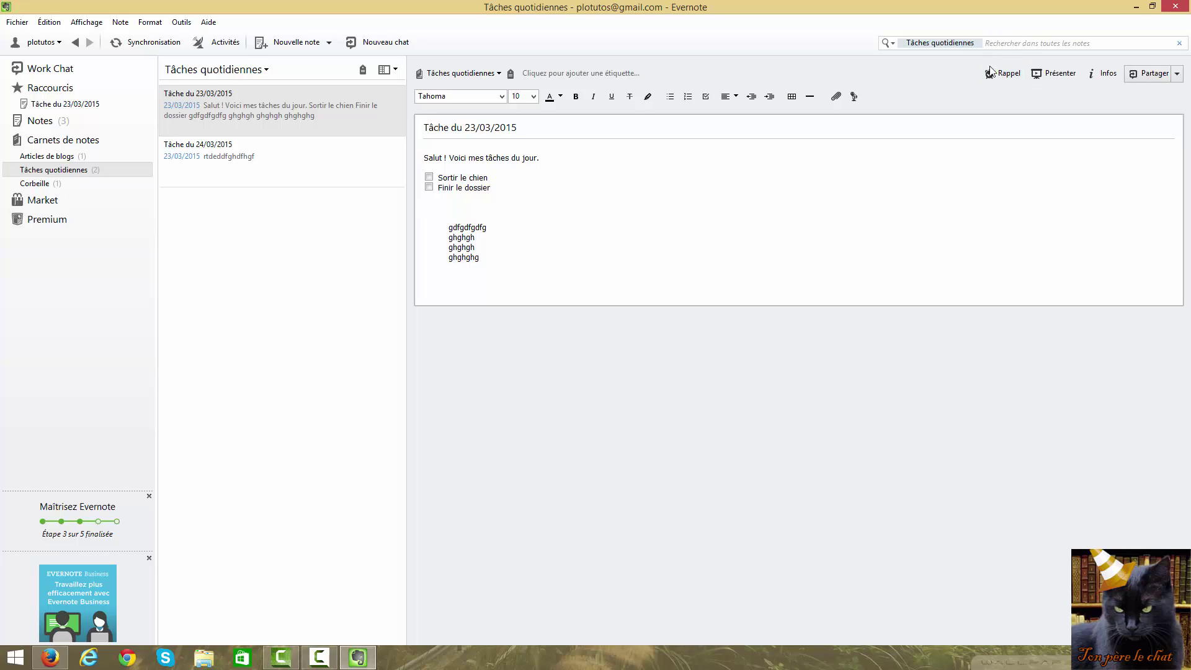
pyautogui.click(993, 74)
pyautogui.click(264, 99)
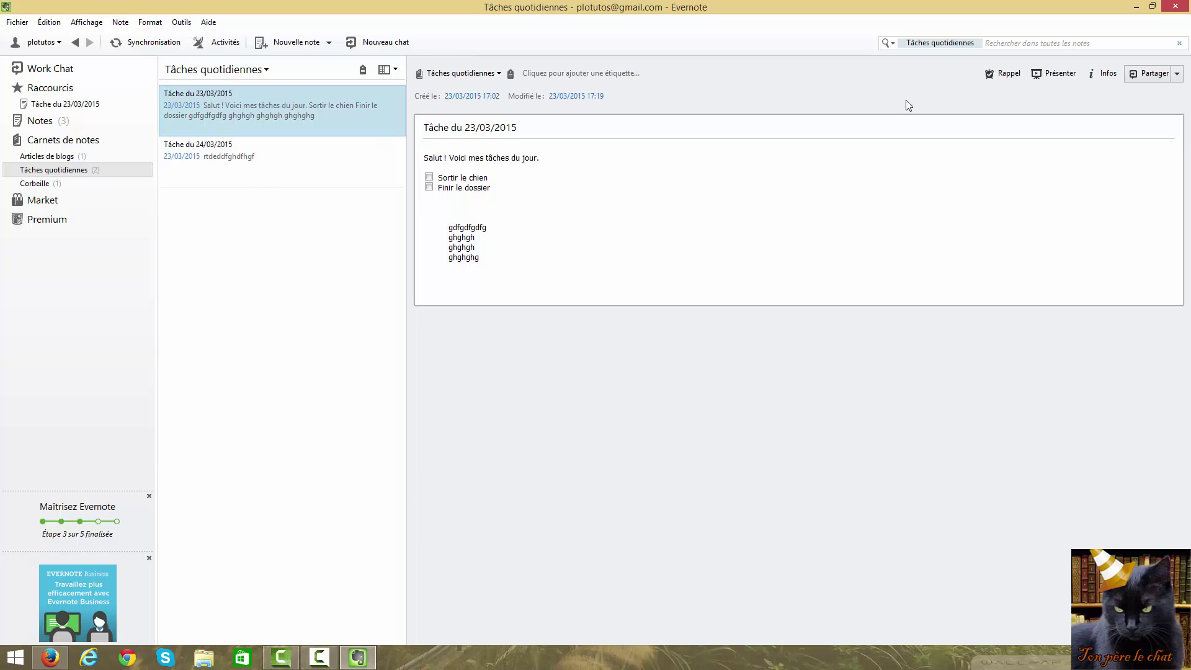
# Add a reminder dated Demain (tomorrow) to the note
pyautogui.click(1006, 75)
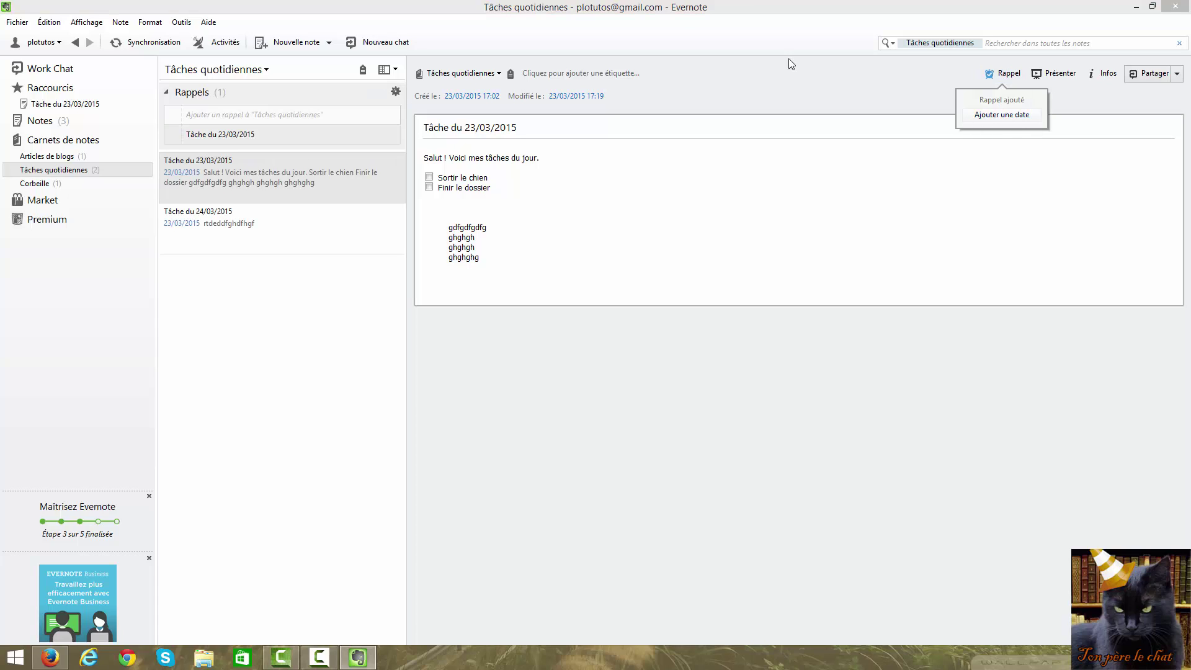
pyautogui.click(1001, 115)
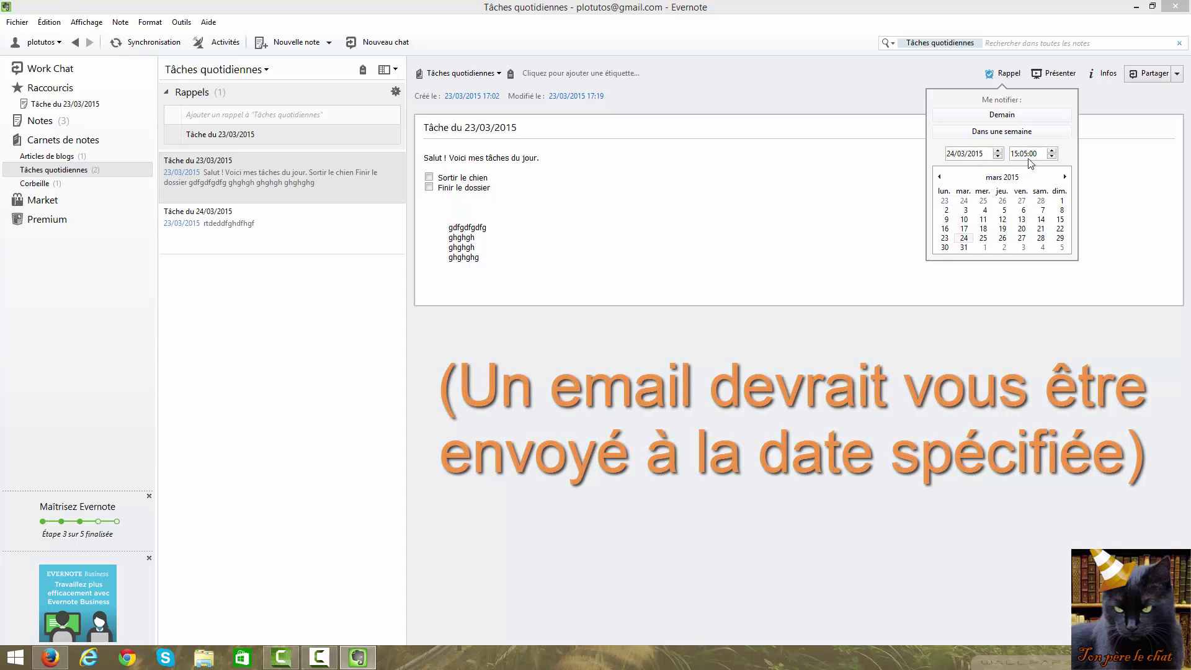
pyautogui.click(1010, 118)
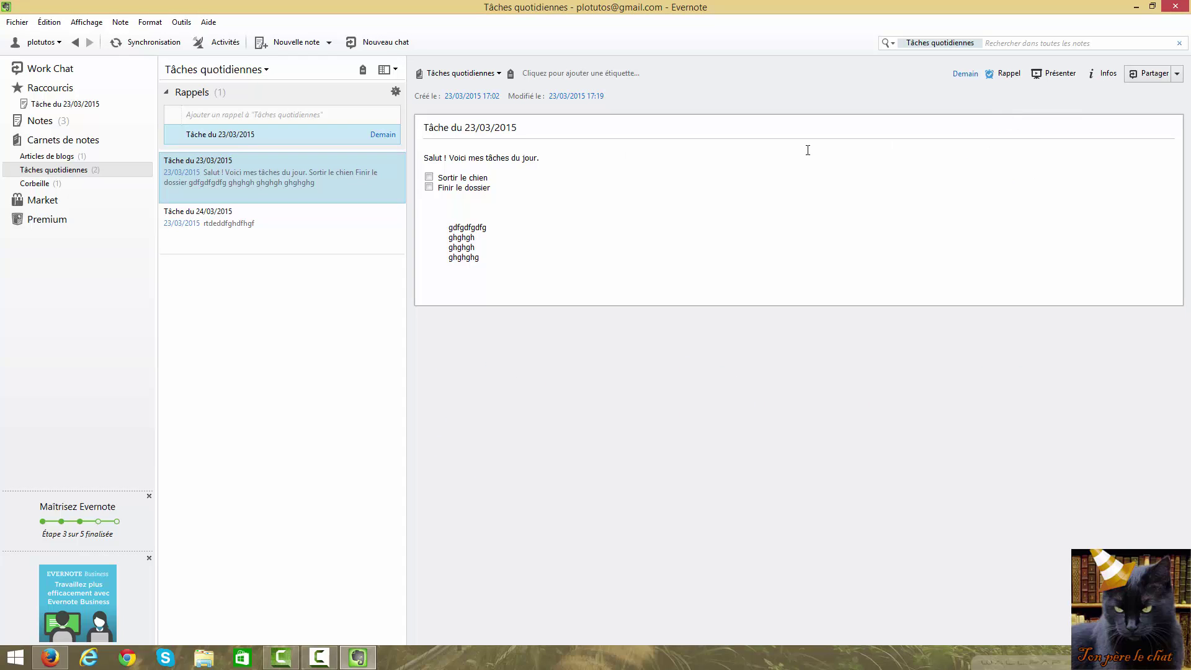
pyautogui.click(166, 92)
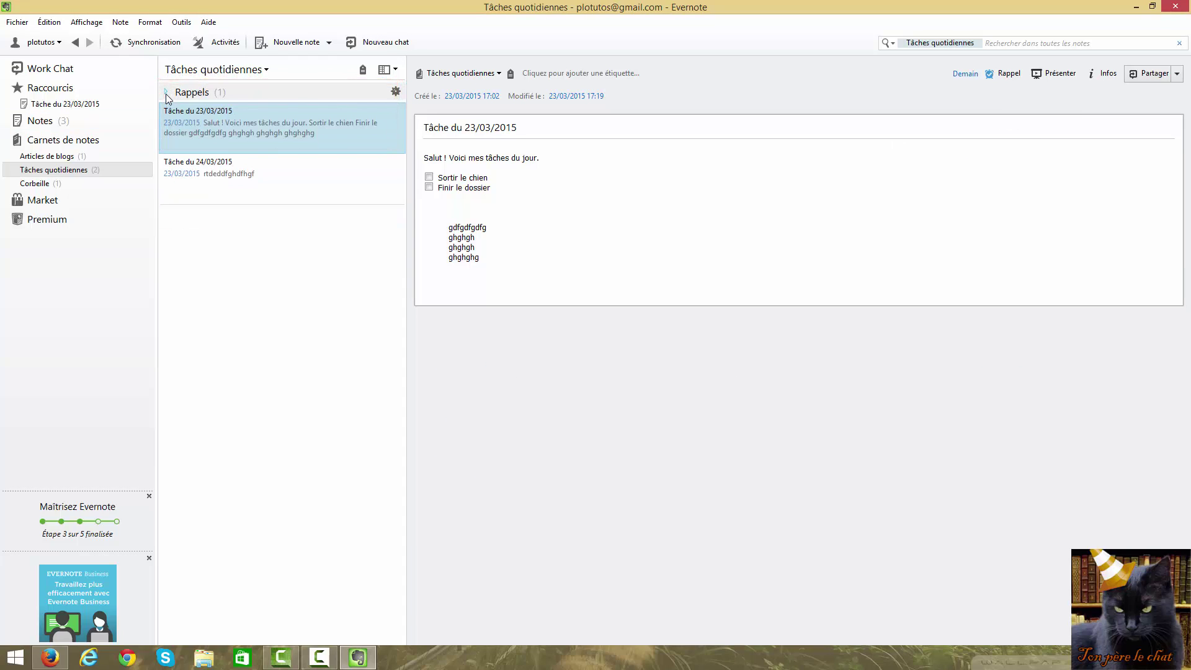
pyautogui.click(166, 92)
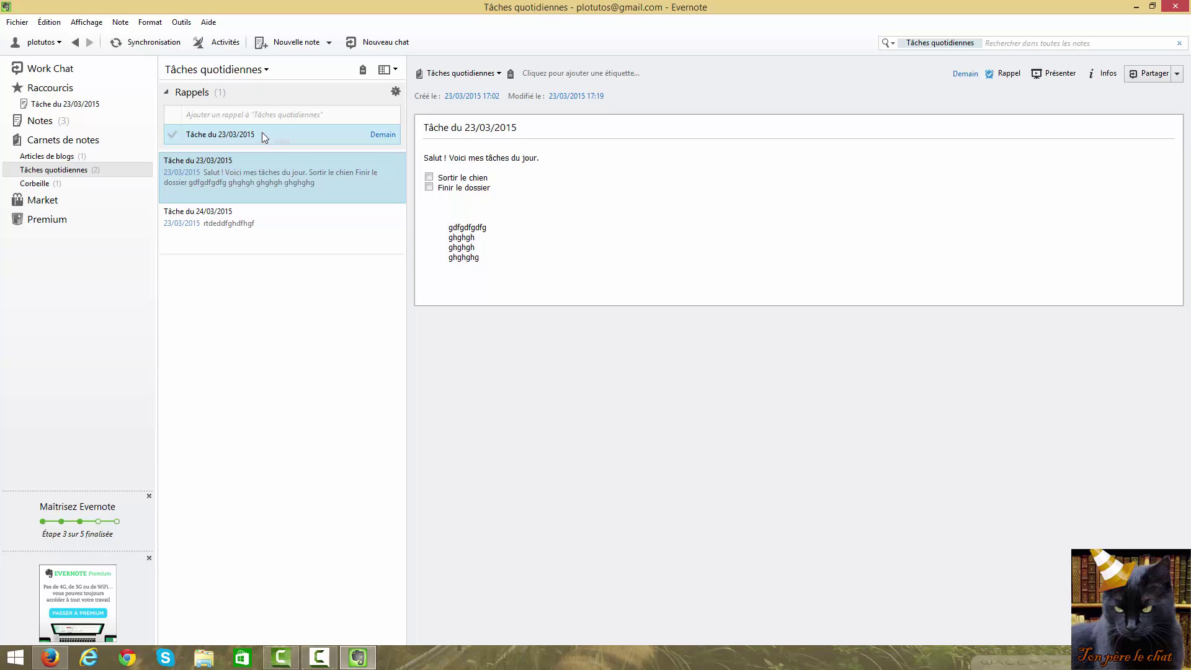
# Mark the reminder as done with Marquer comme terminé, then remove it with Vider le rappel
pyautogui.click(1001, 77)
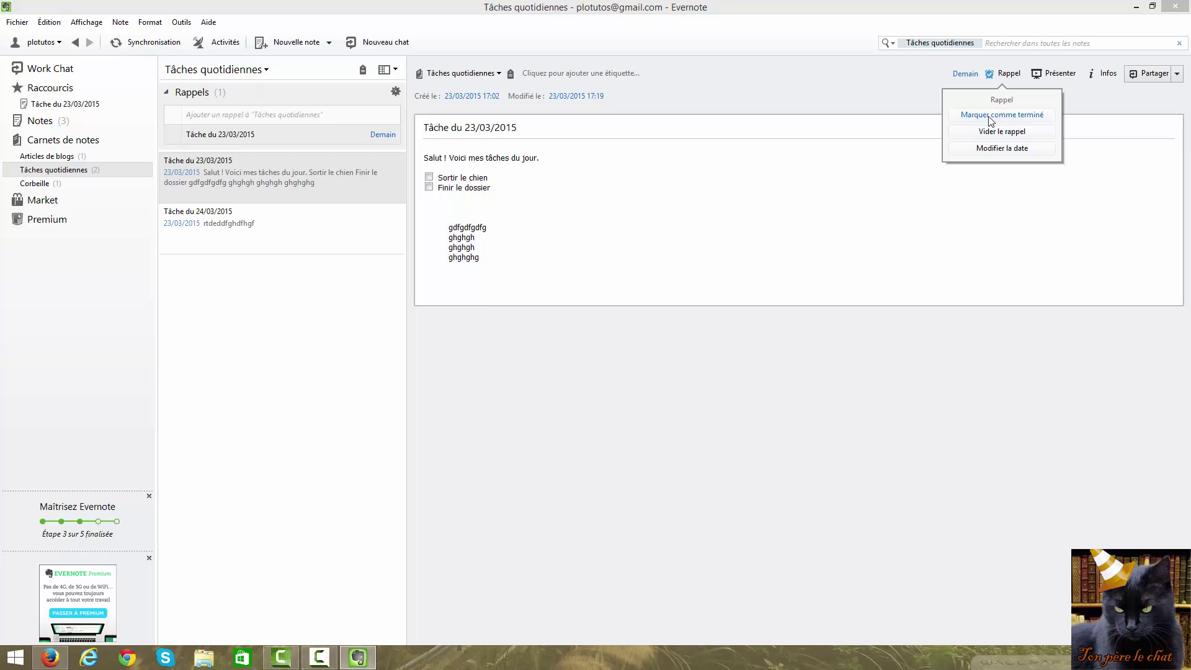
pyautogui.click(1015, 119)
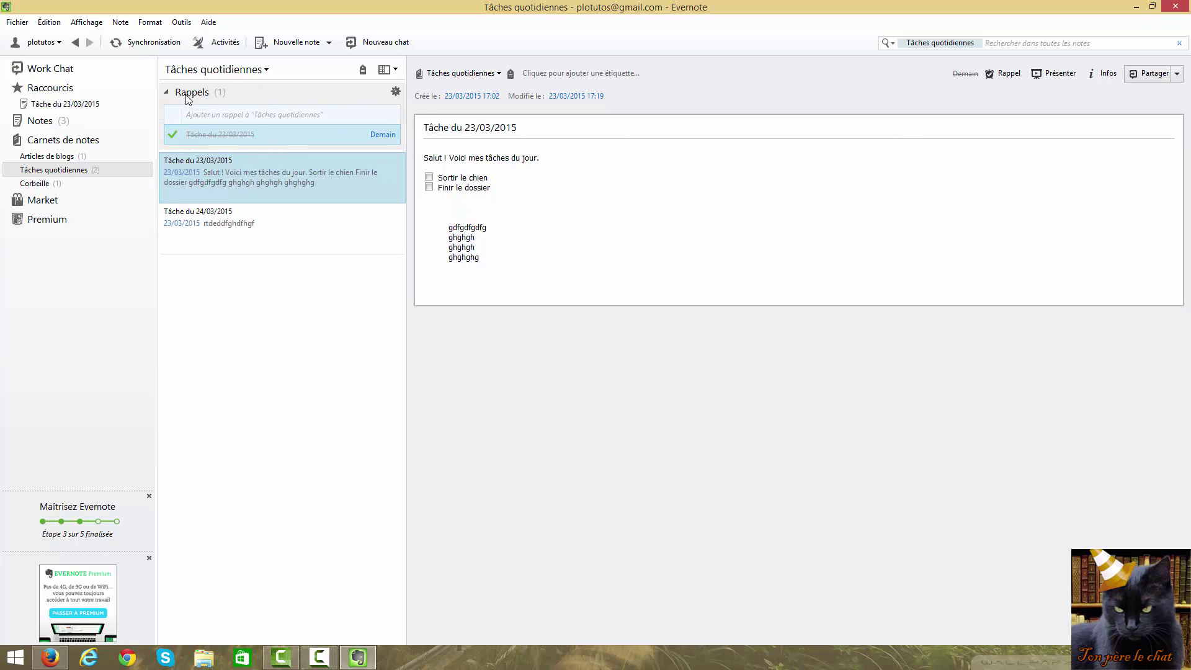
pyautogui.click(1003, 77)
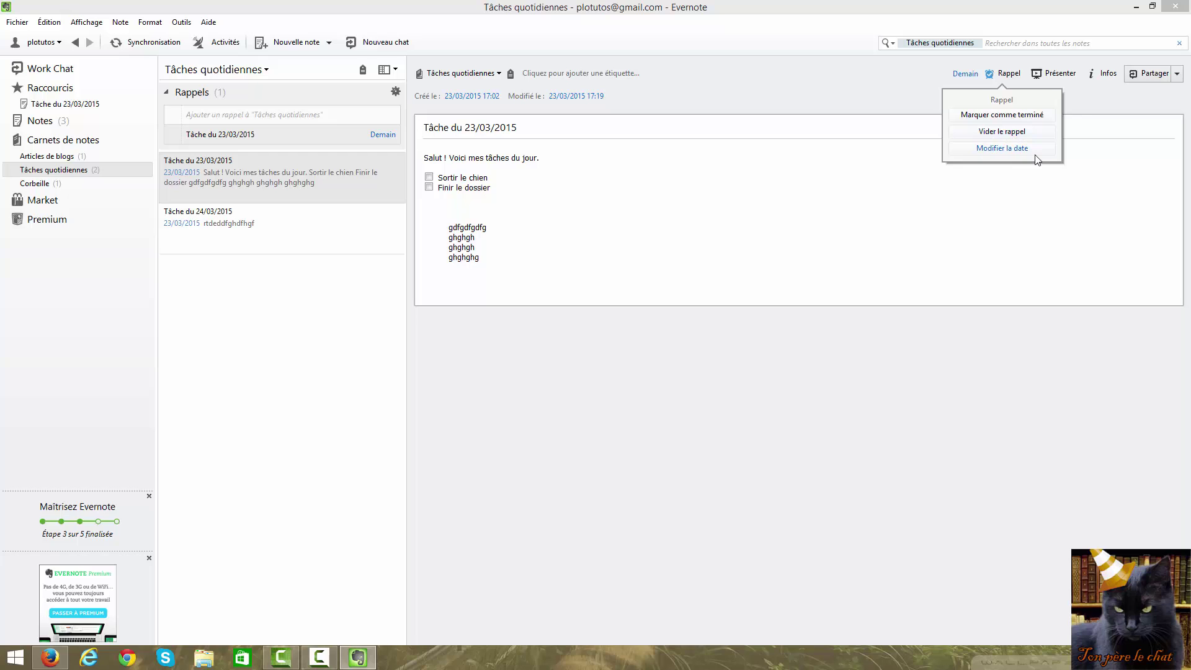
pyautogui.click(1002, 132)
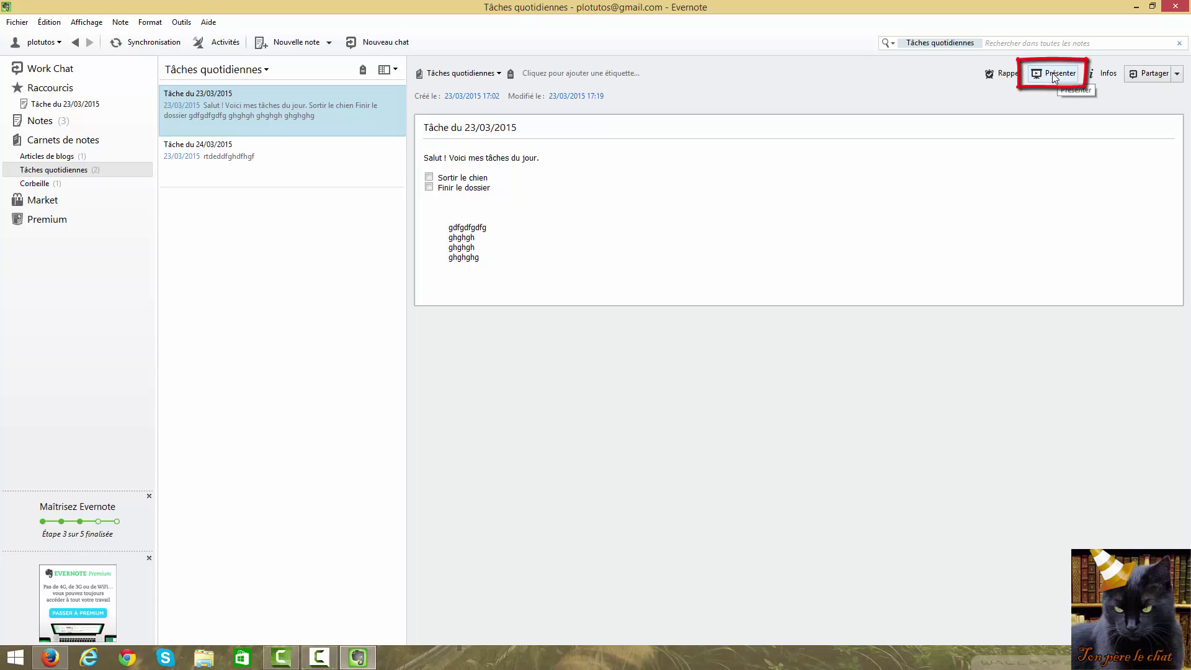
# Present the note full-screen, step through the three intro slides, and exit with Esc
pyautogui.click(1052, 78)
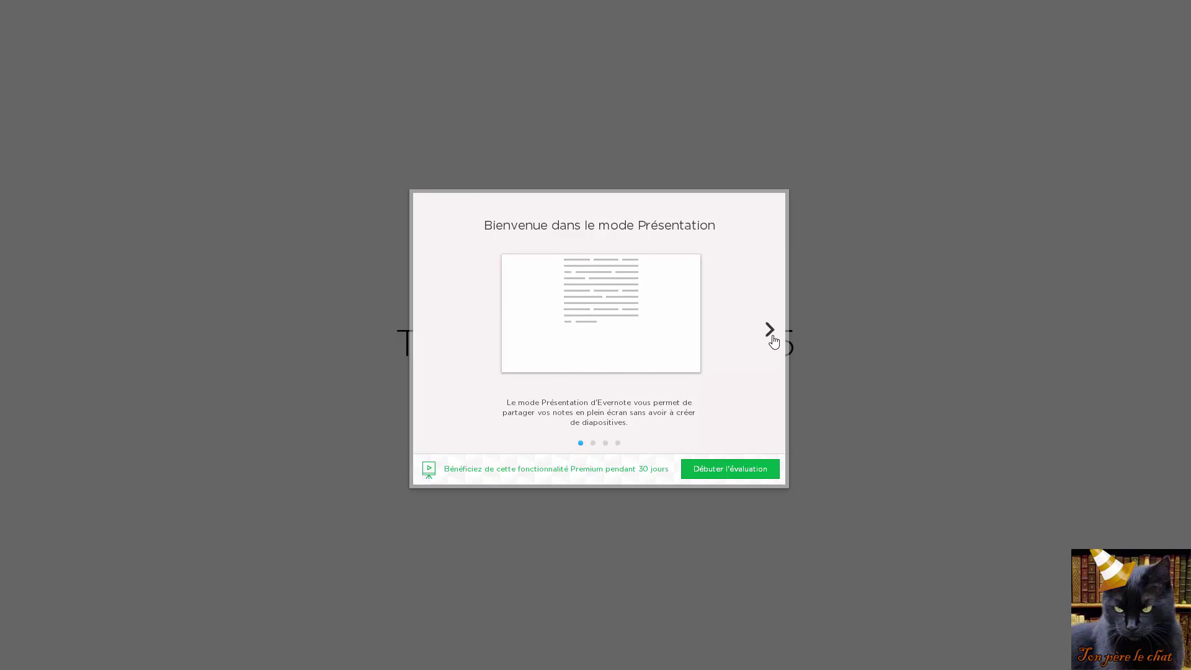
pyautogui.click(772, 336)
pyautogui.click(772, 338)
pyautogui.click(772, 338)
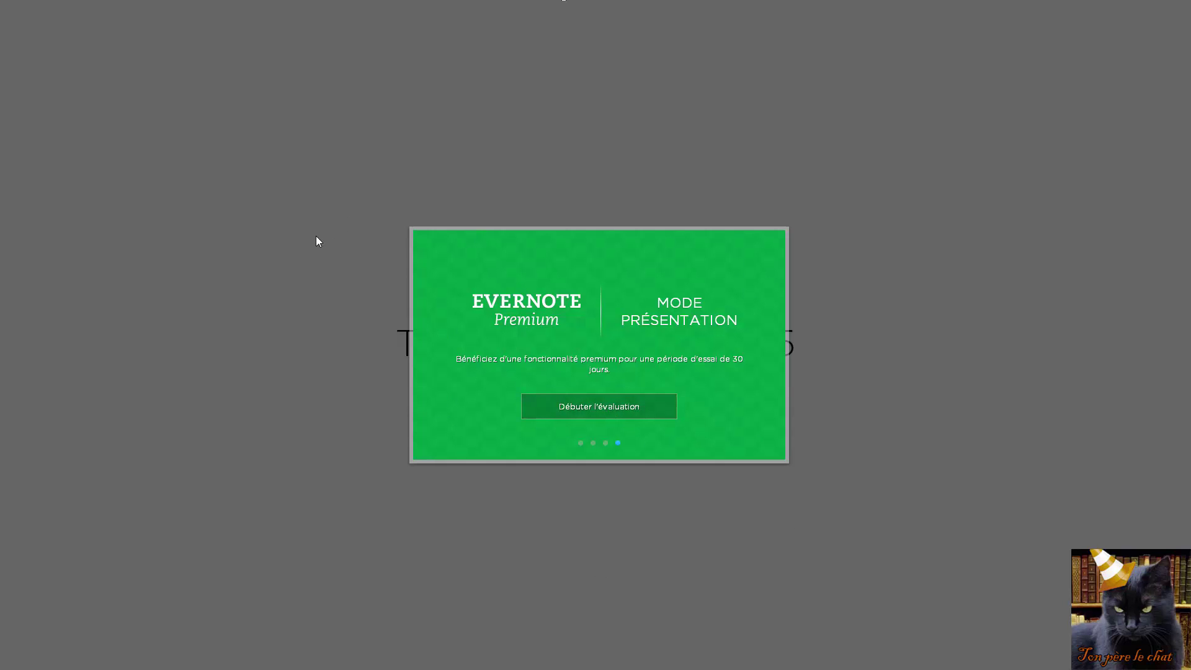
pyautogui.press('Escape')
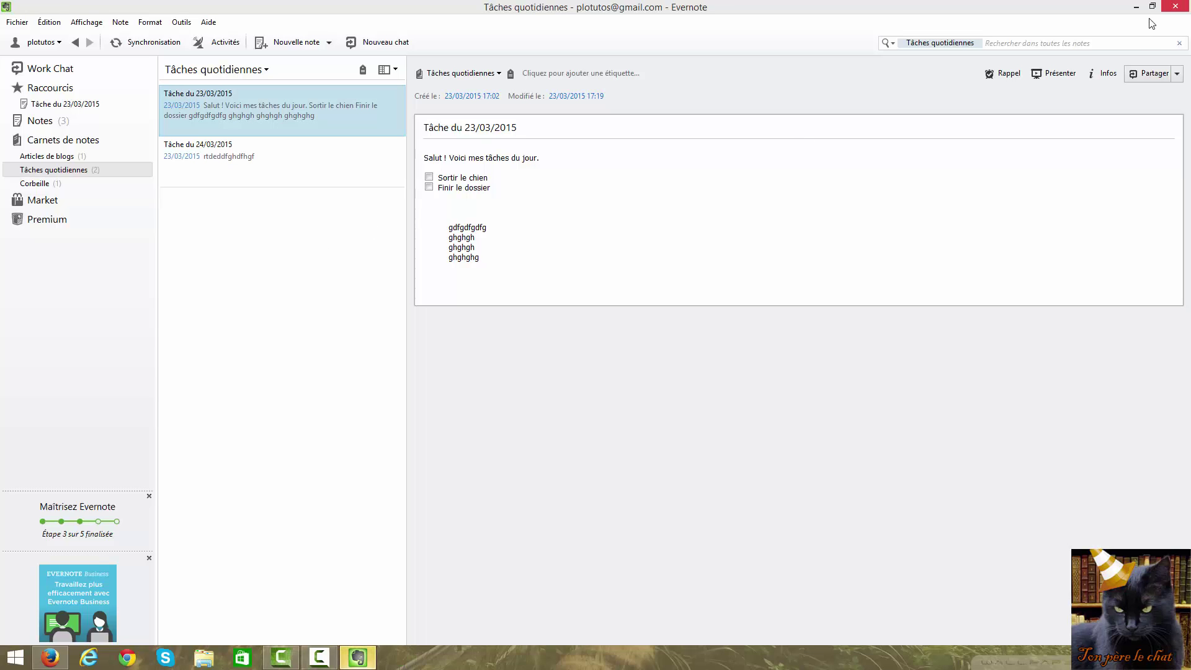
# Check the note's Infos and Work Chat, then copy its public URL via Copier et partager l'URL
pyautogui.click(1102, 77)
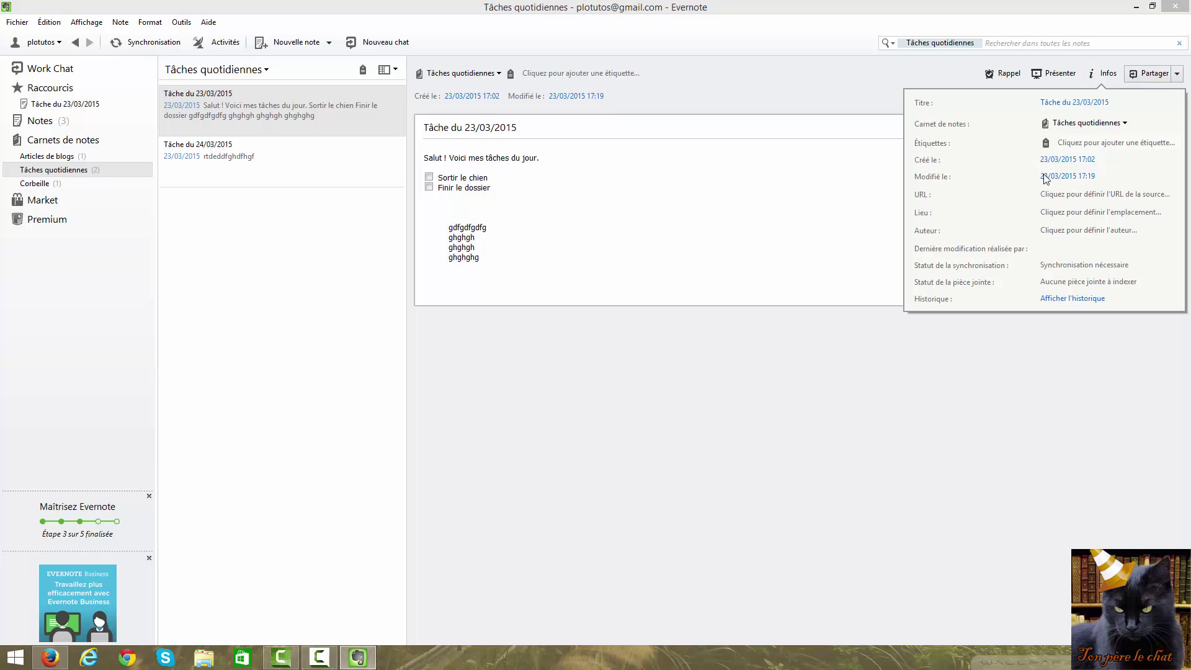
pyautogui.click(805, 397)
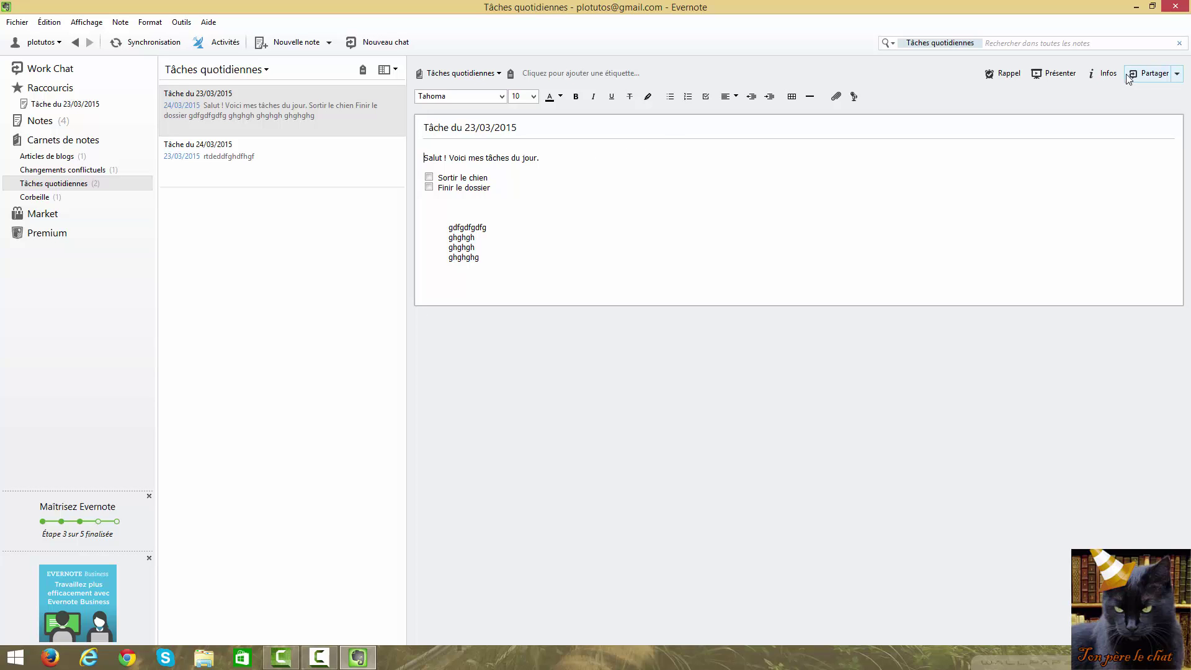
pyautogui.click(1155, 75)
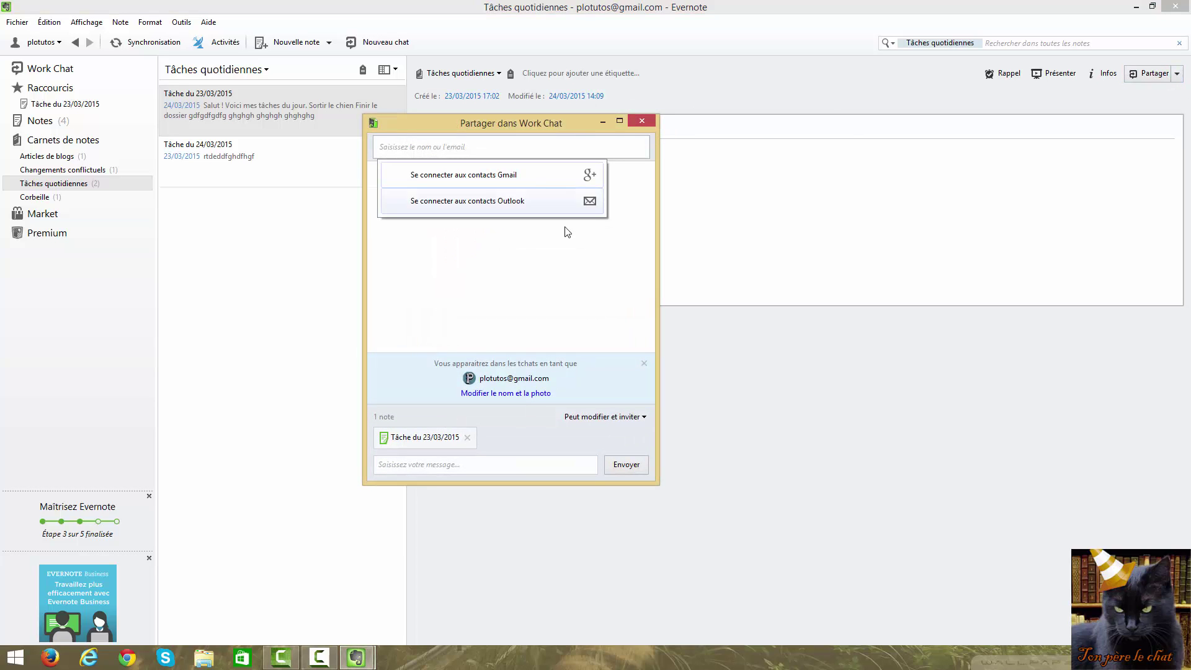
pyautogui.click(645, 124)
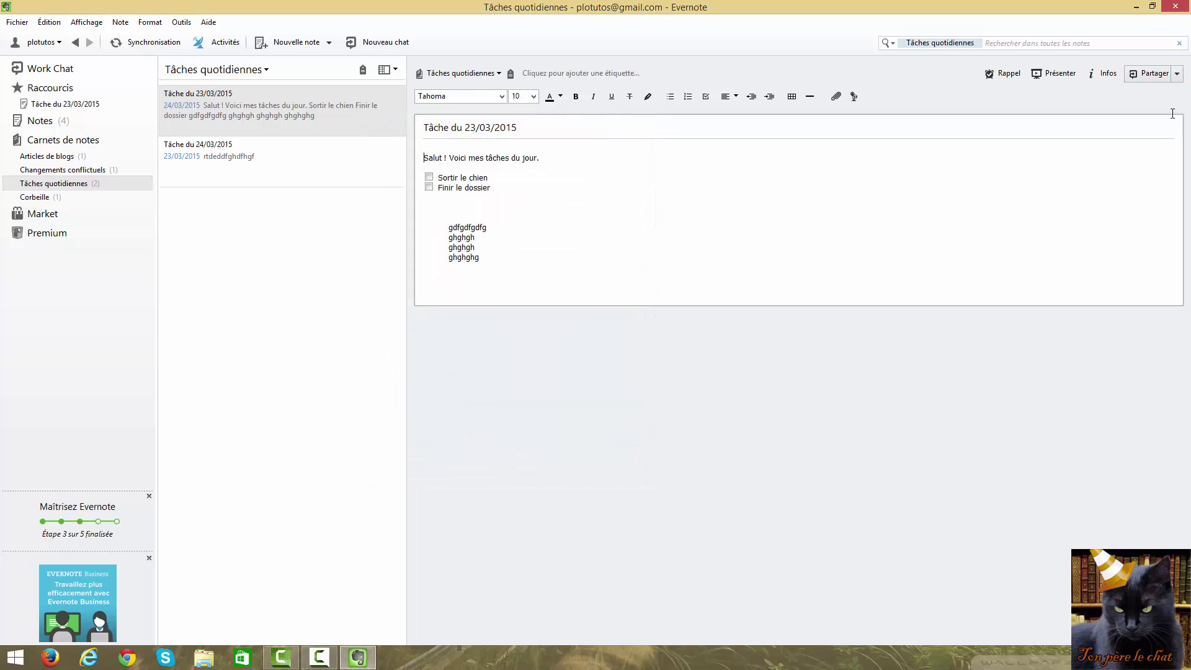
pyautogui.click(1177, 75)
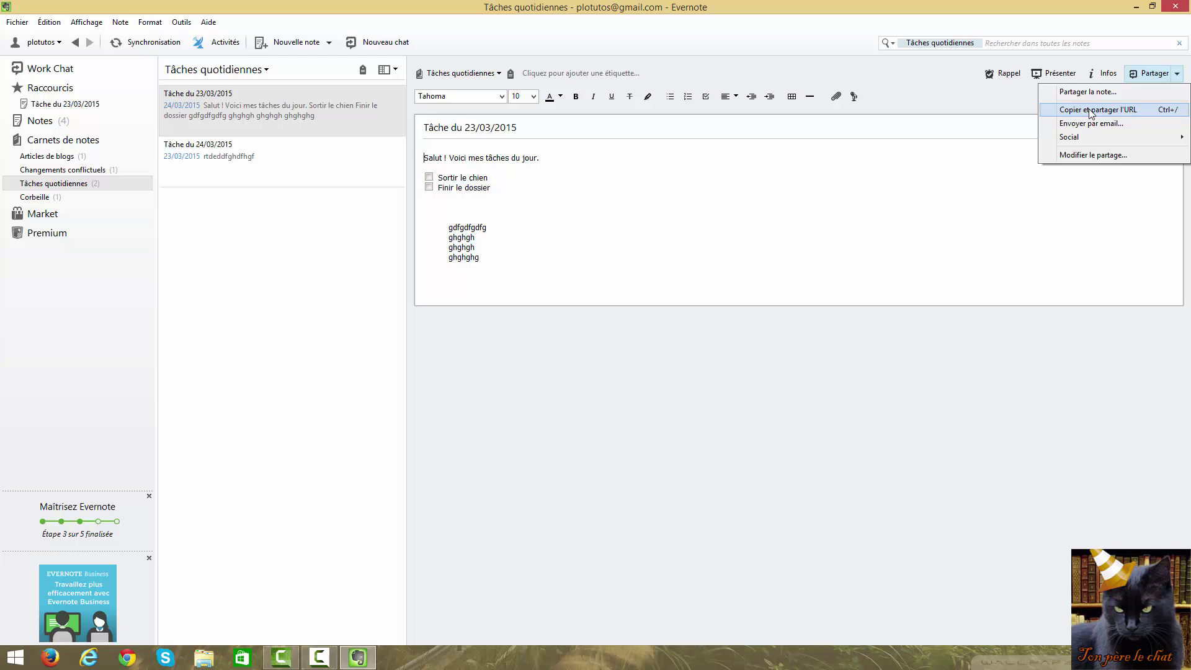
pyautogui.click(1091, 113)
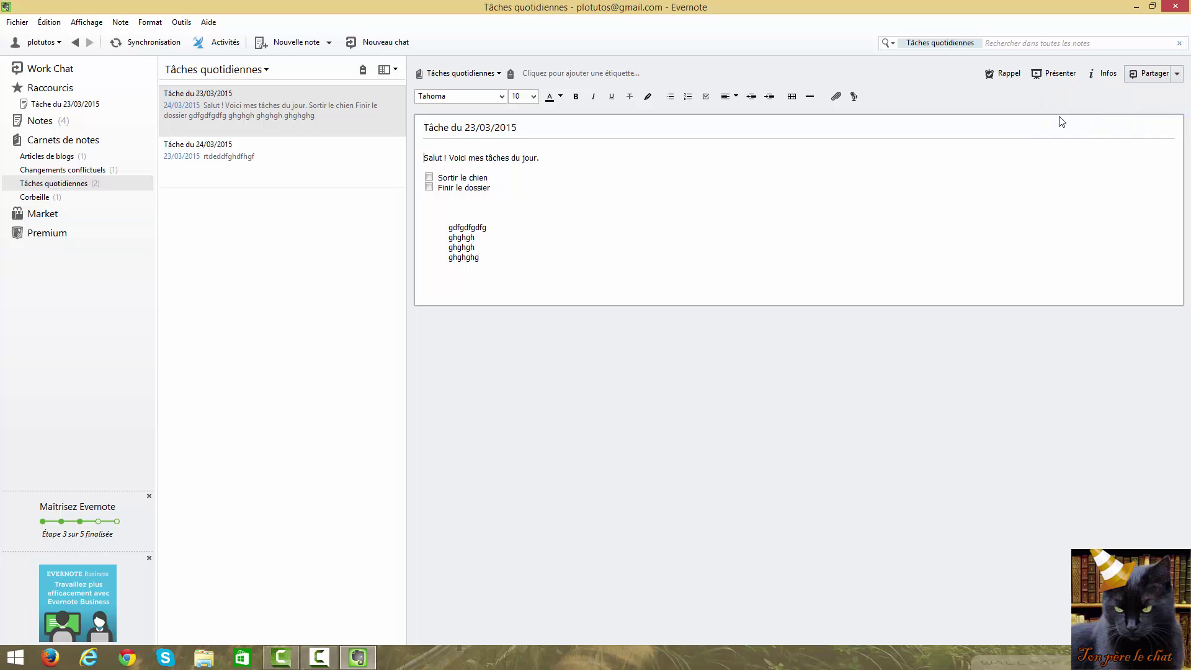
# Paste the copied note link into Firefox's address bar and load the shared page
pyautogui.click(62, 658)
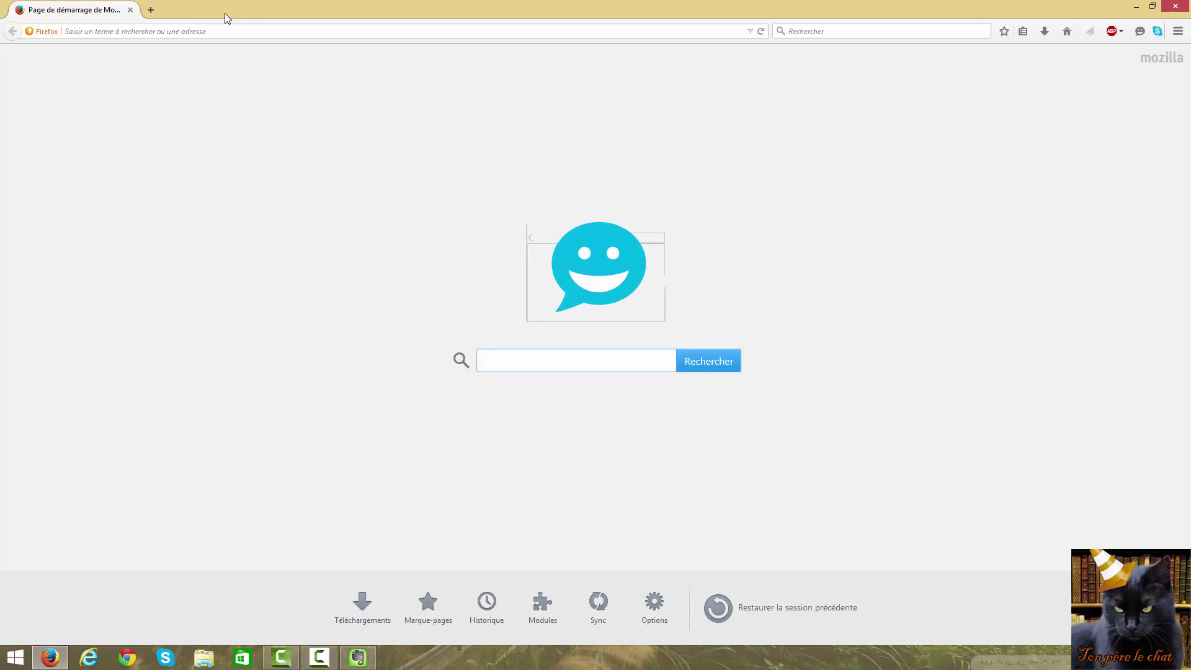
pyautogui.click(228, 32)
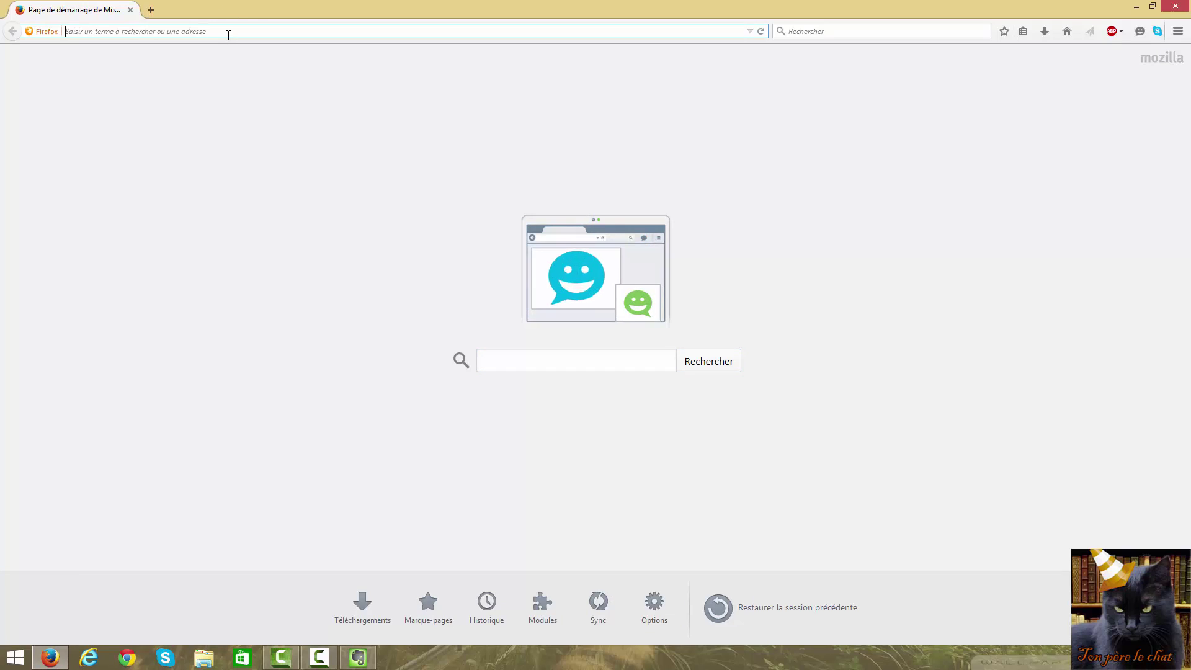
pyautogui.rightClick(229, 35)
pyautogui.click(266, 88)
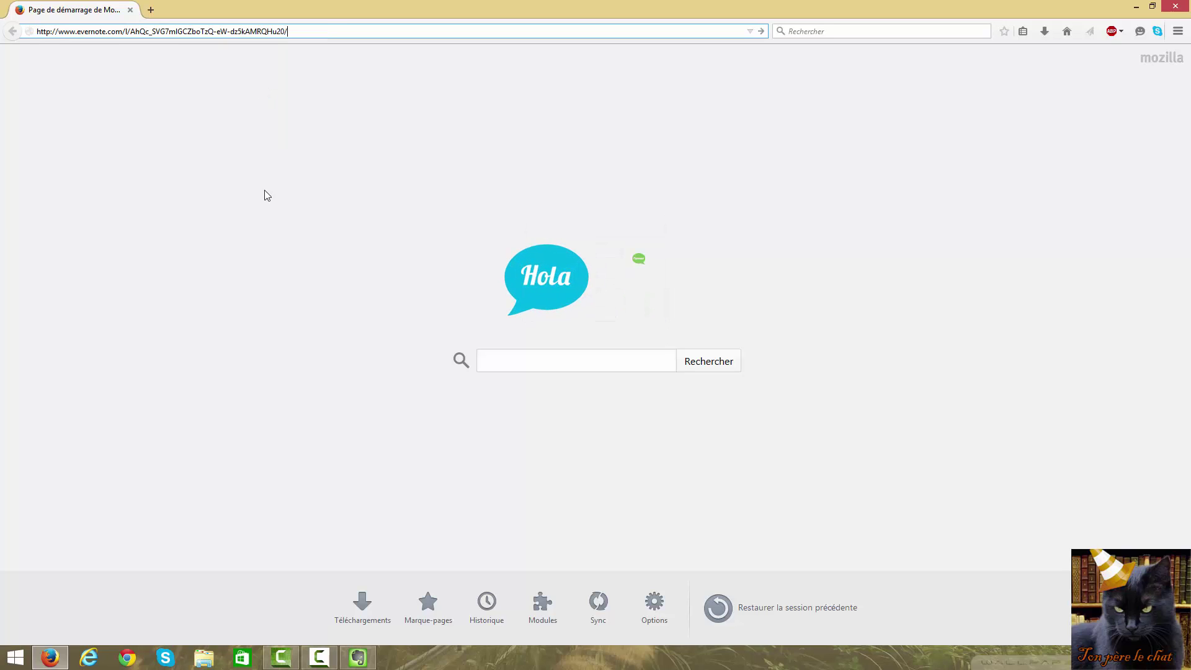
pyautogui.press('Return')
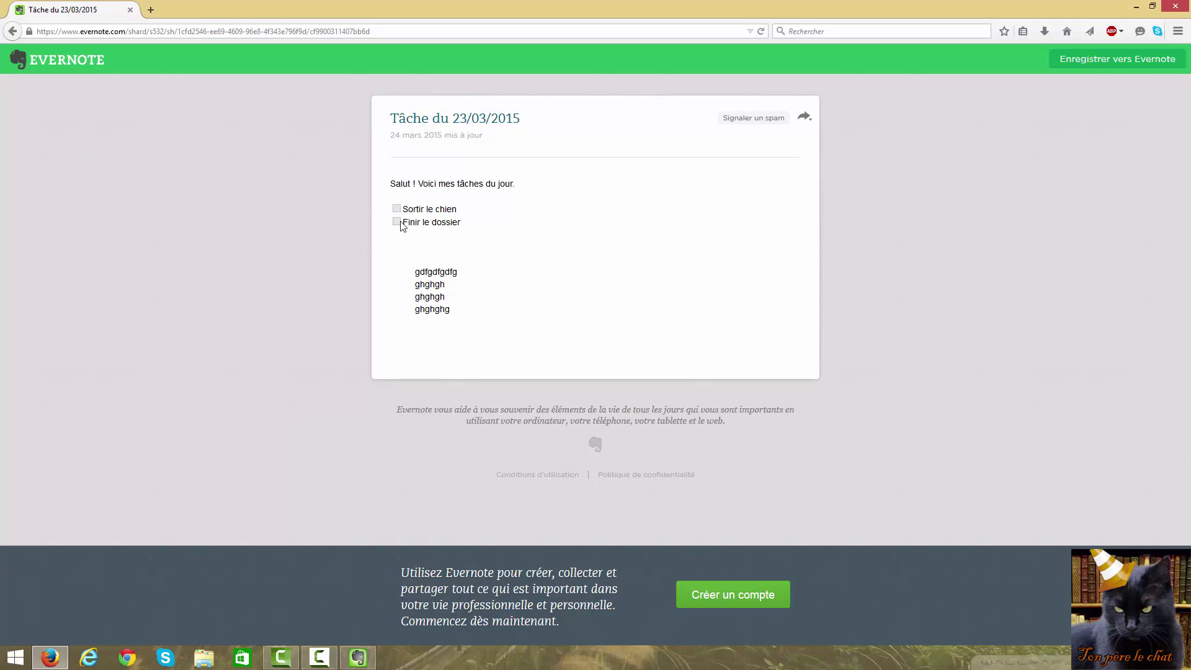
# Inspect the shared note's text, then return to Evernote's sharing options
pyautogui.doubleClick(459, 310)
pyautogui.click(595, 313)
pyautogui.click(349, 657)
pyautogui.click(1179, 74)
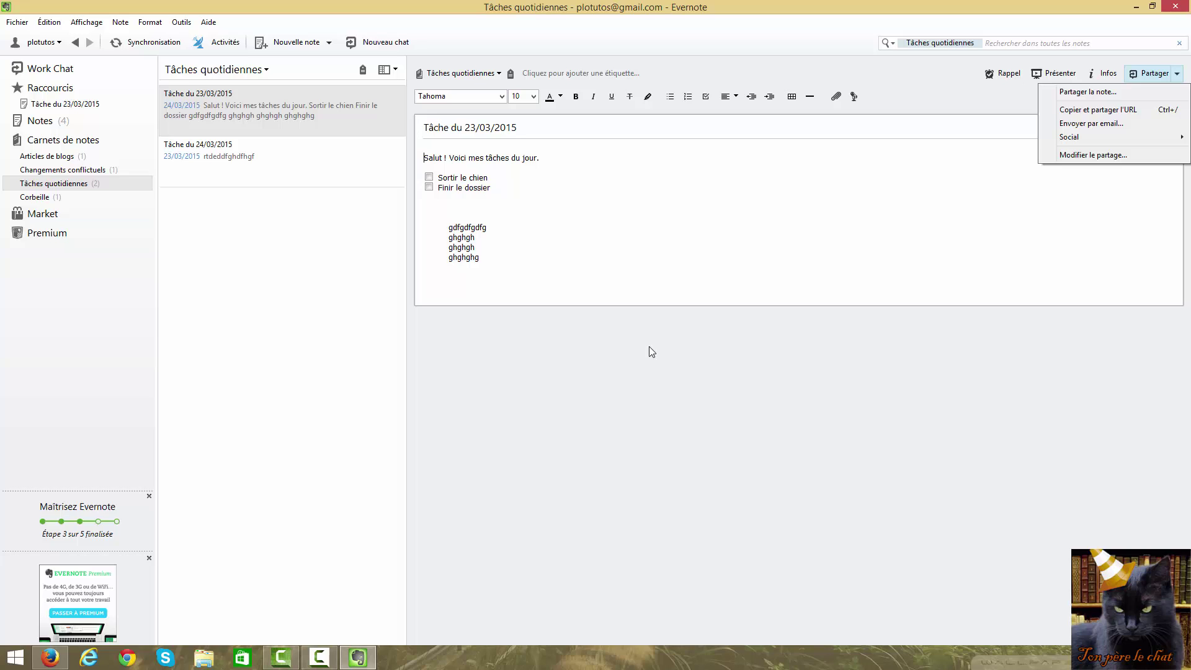
pyautogui.moveTo(1069, 137)
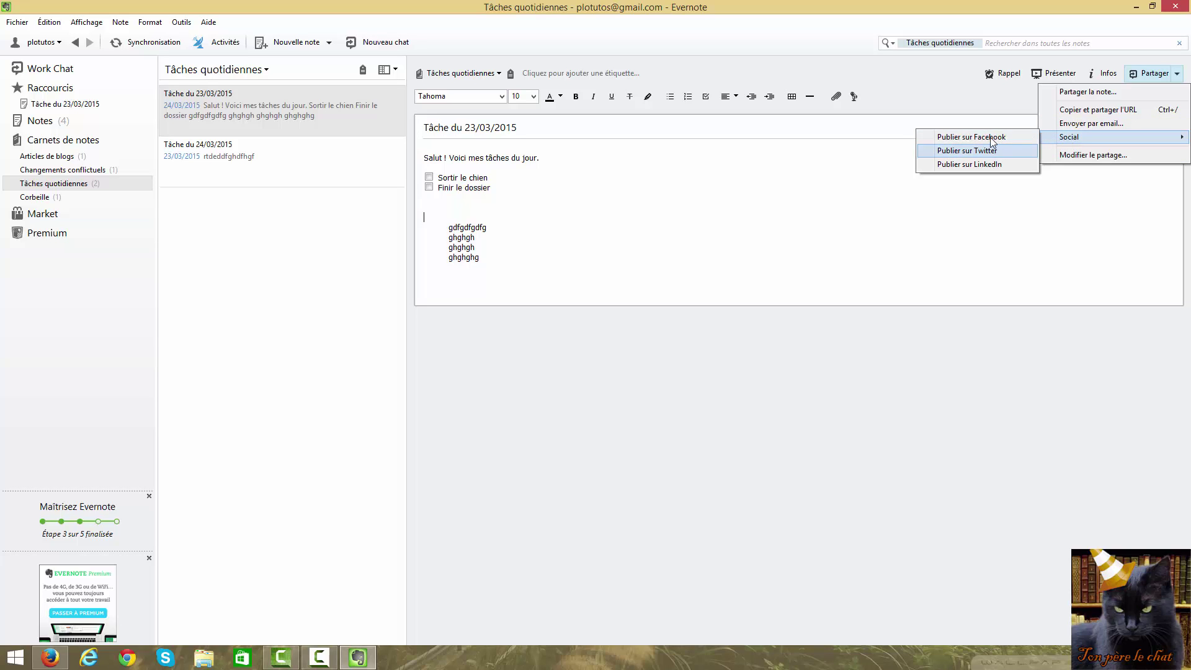
pyautogui.click(945, 99)
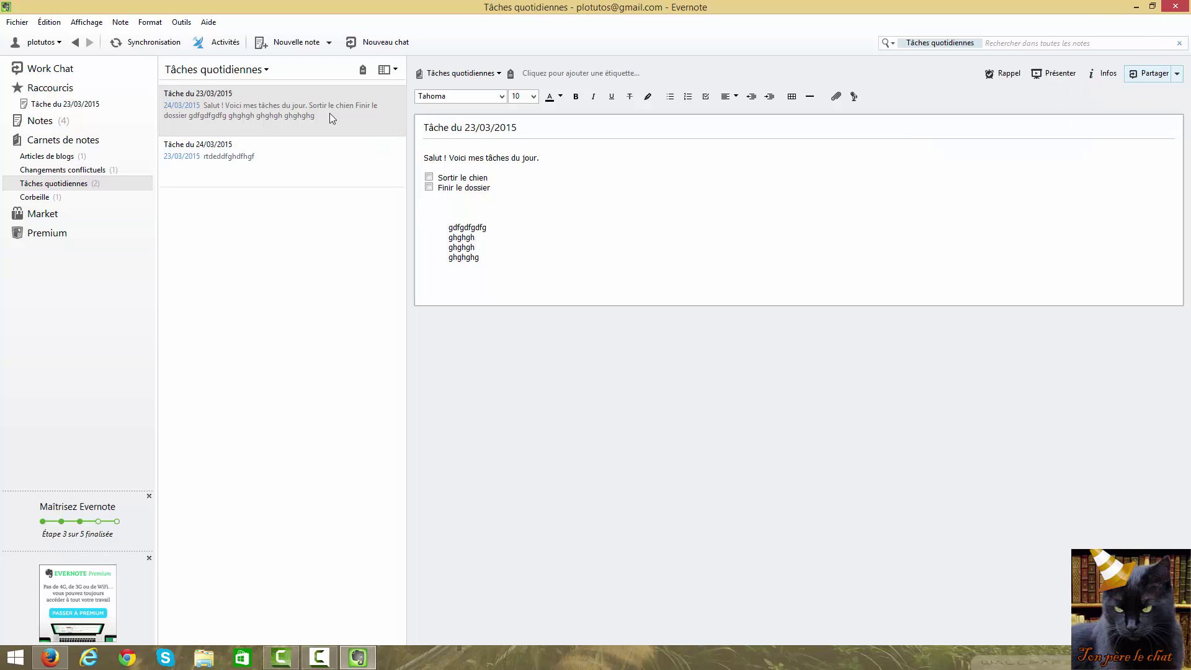
# Switch the note list through Liste, Extrait and Cartes layouts, ending on Extrait
pyautogui.click(387, 70)
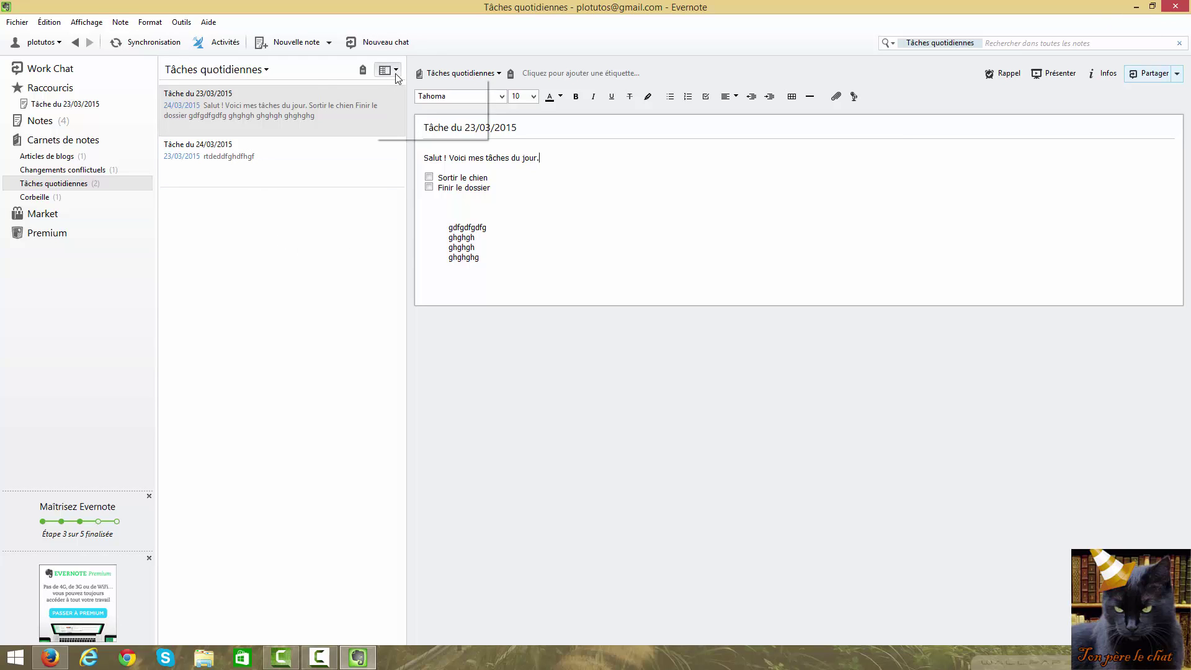
pyautogui.moveTo(412, 130)
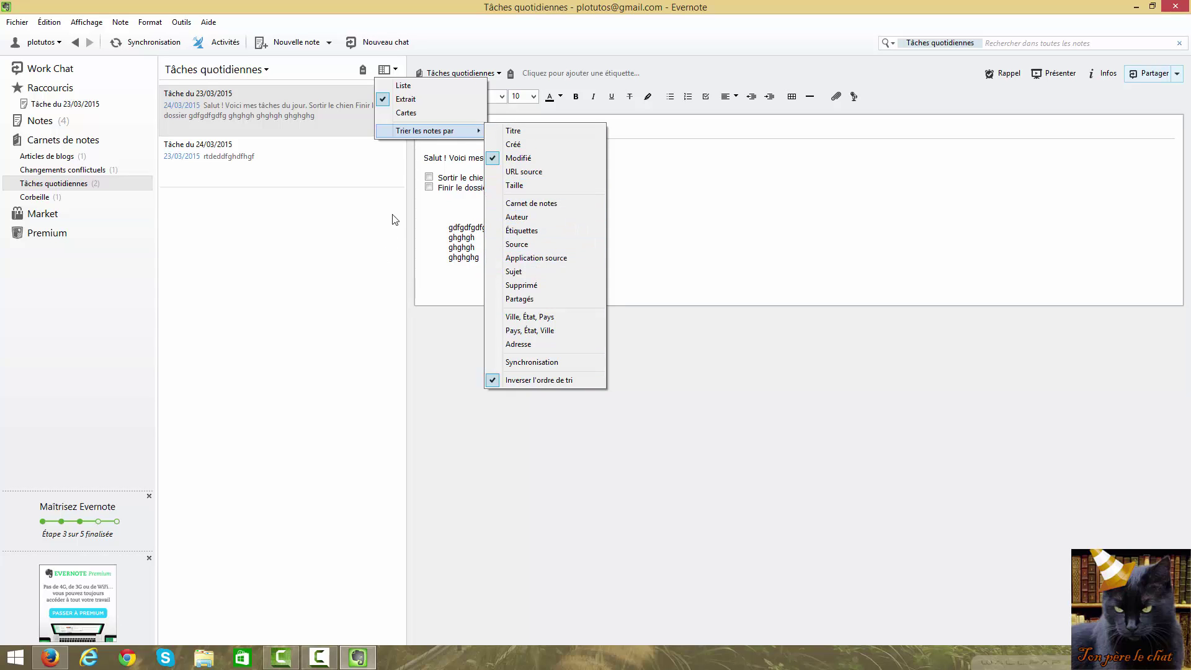
pyautogui.click(403, 87)
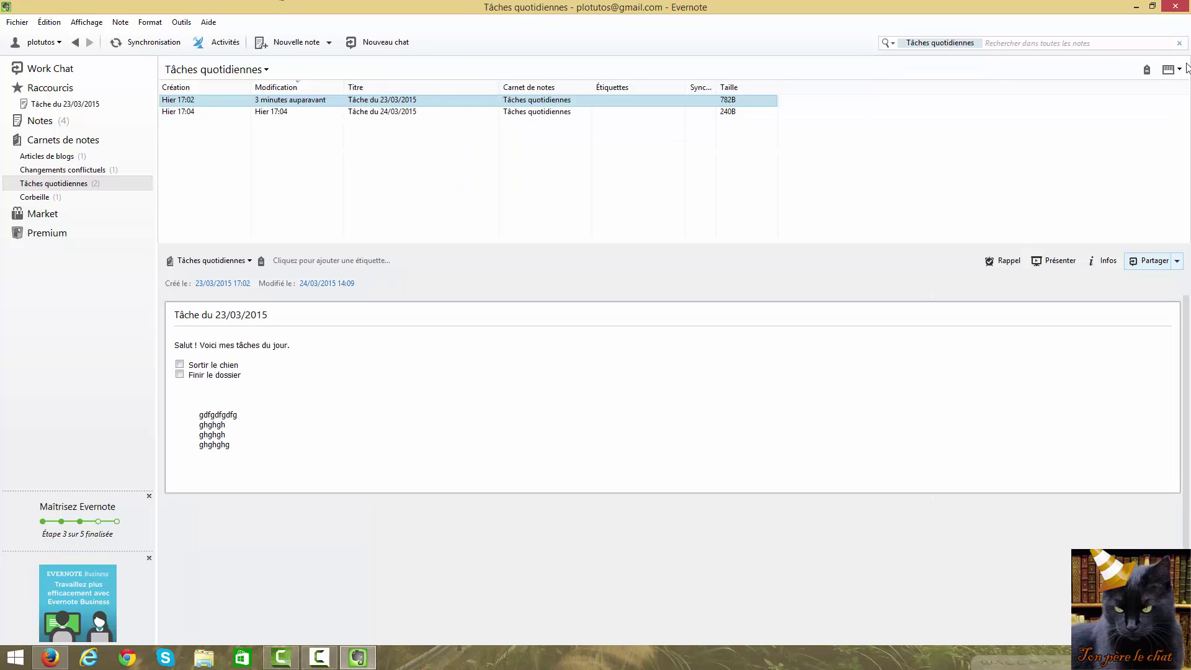
pyautogui.click(1172, 68)
pyautogui.click(1109, 99)
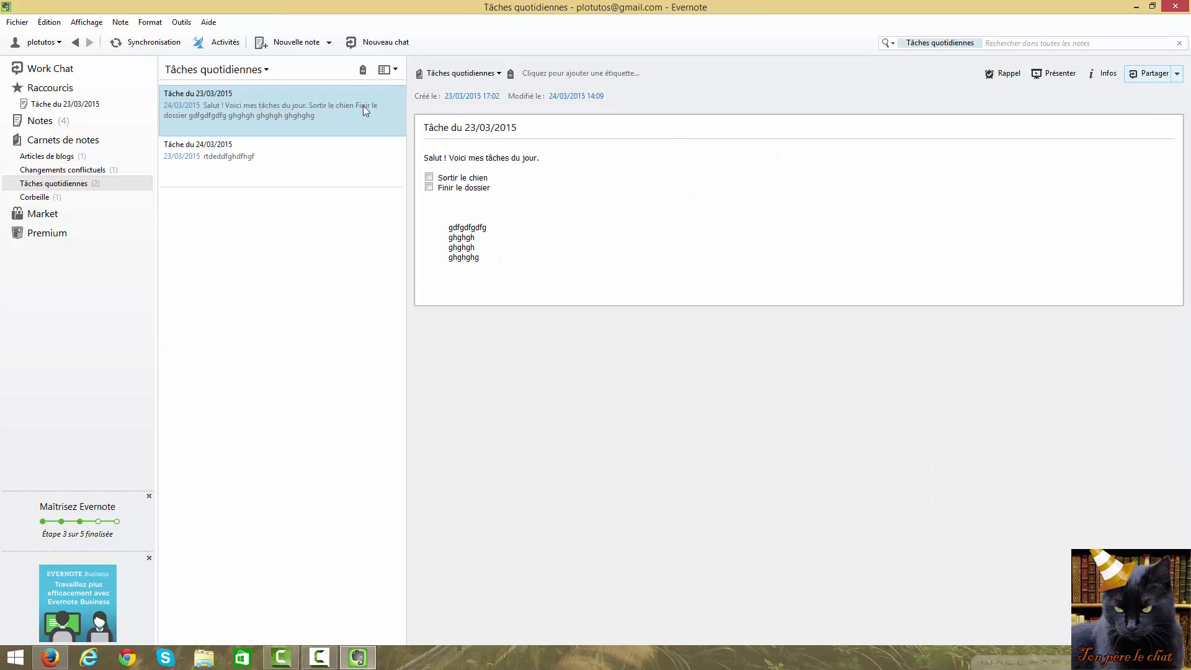
pyautogui.click(396, 70)
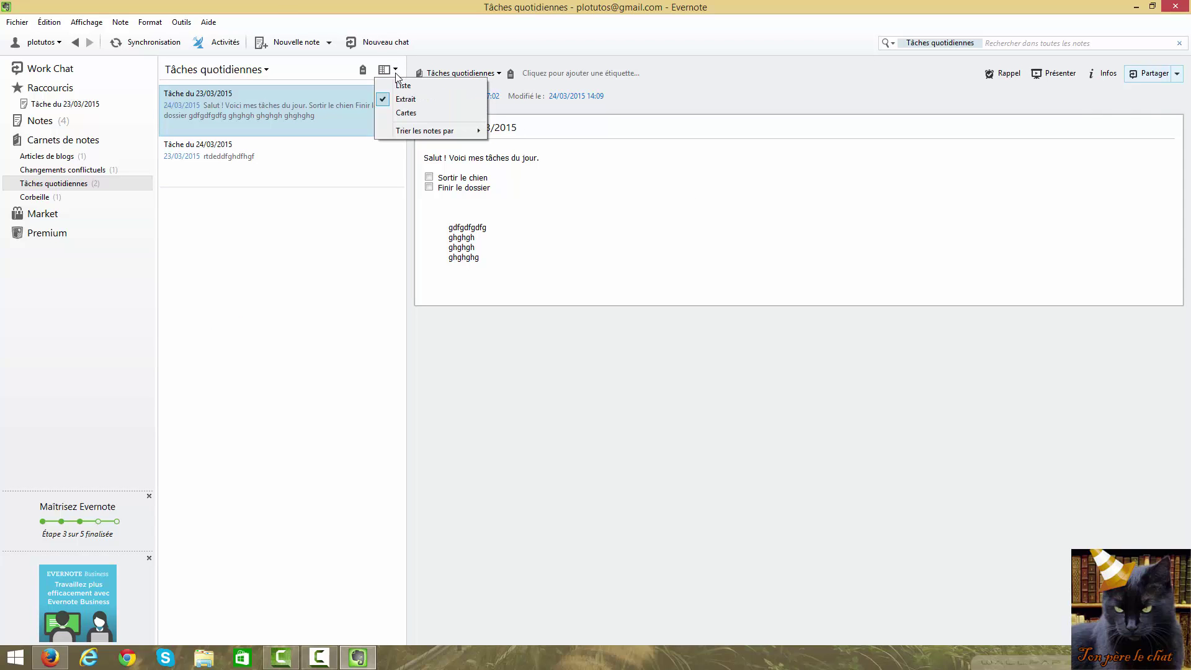
pyautogui.click(405, 113)
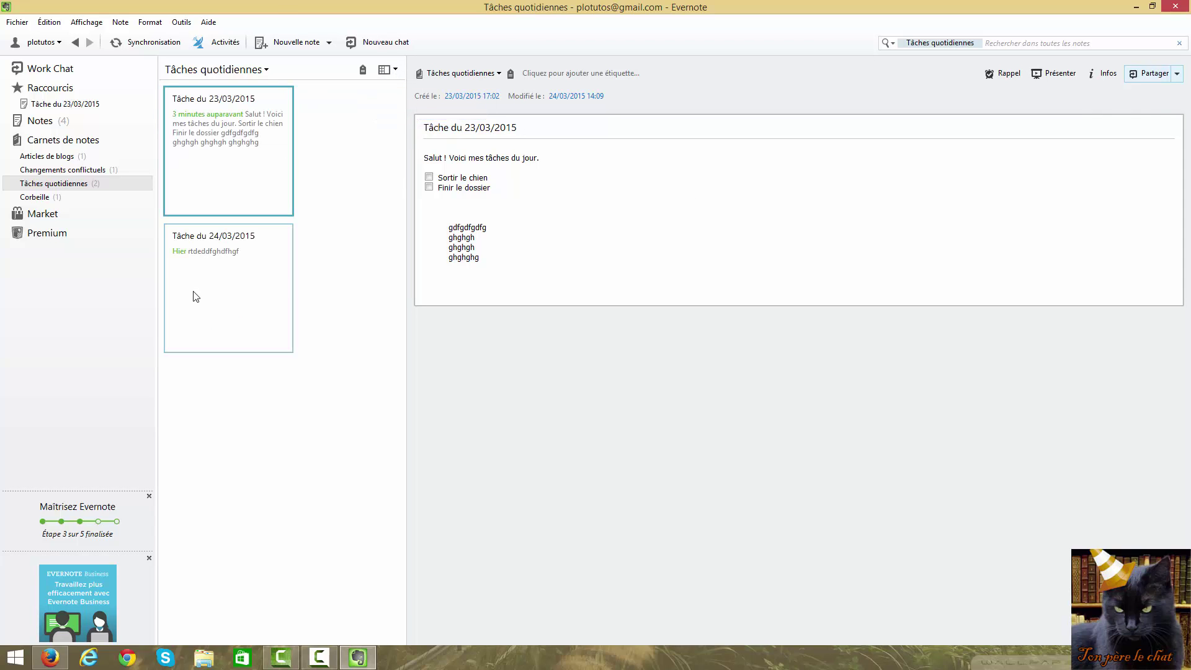
pyautogui.click(393, 72)
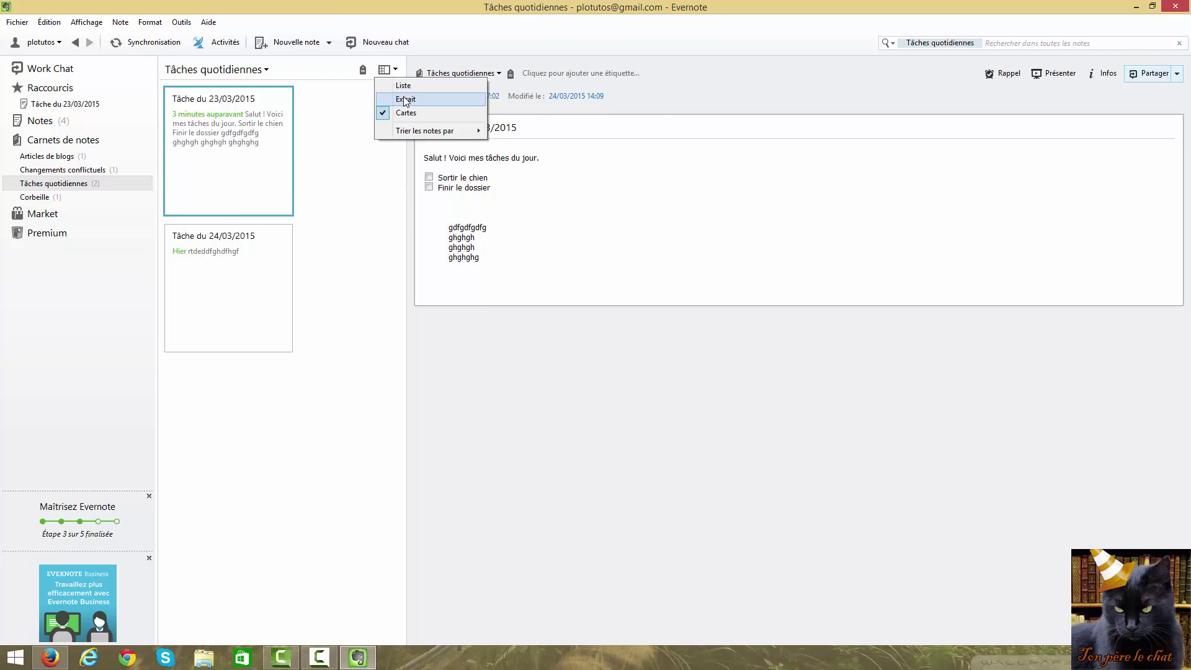
pyautogui.click(404, 99)
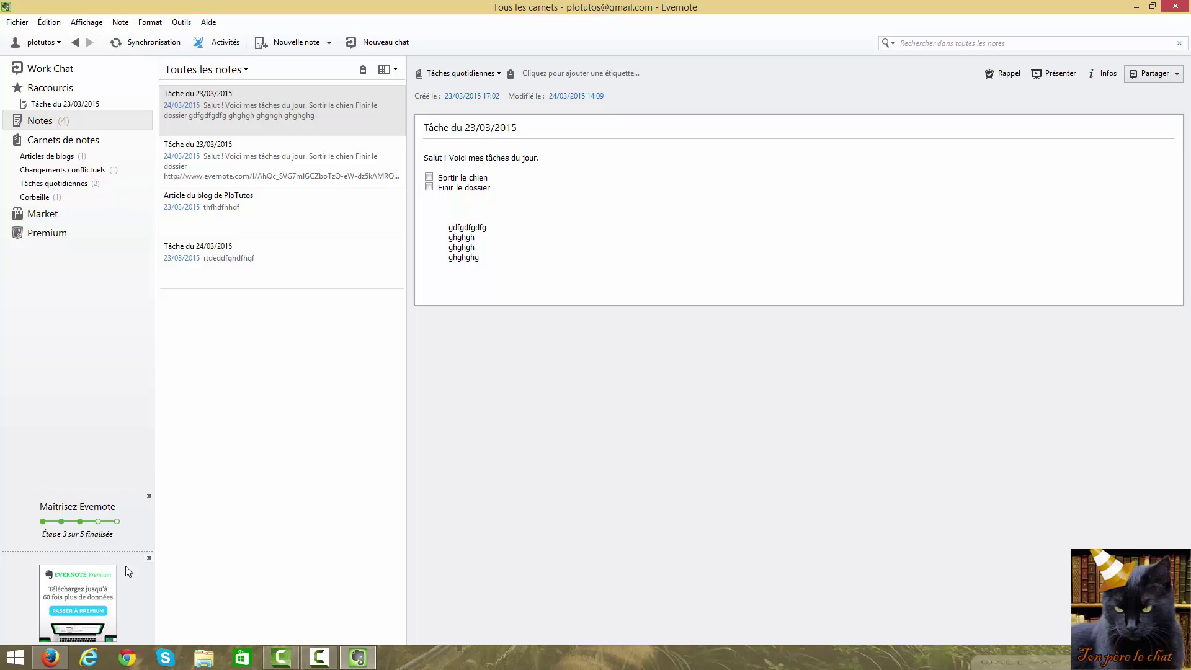
pyautogui.moveTo(55, 659)
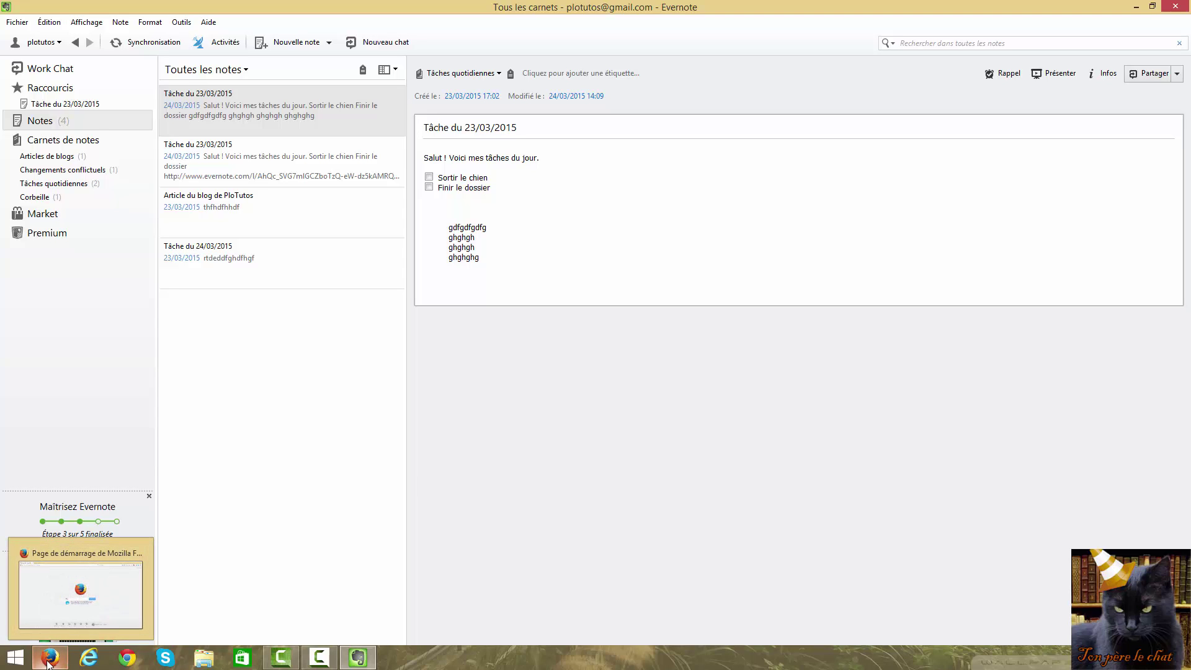
# Search add-ons for 'evernote', install Evernote Web Clipper, and restart Firefox
pyautogui.click(51, 663)
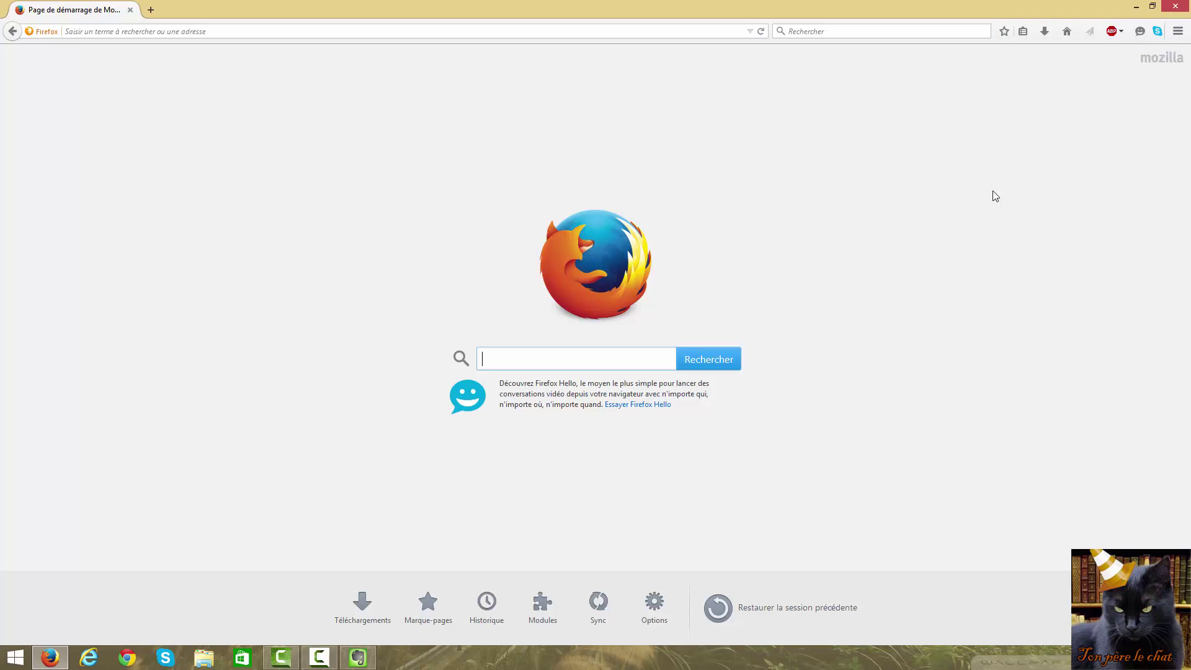
pyautogui.click(1180, 34)
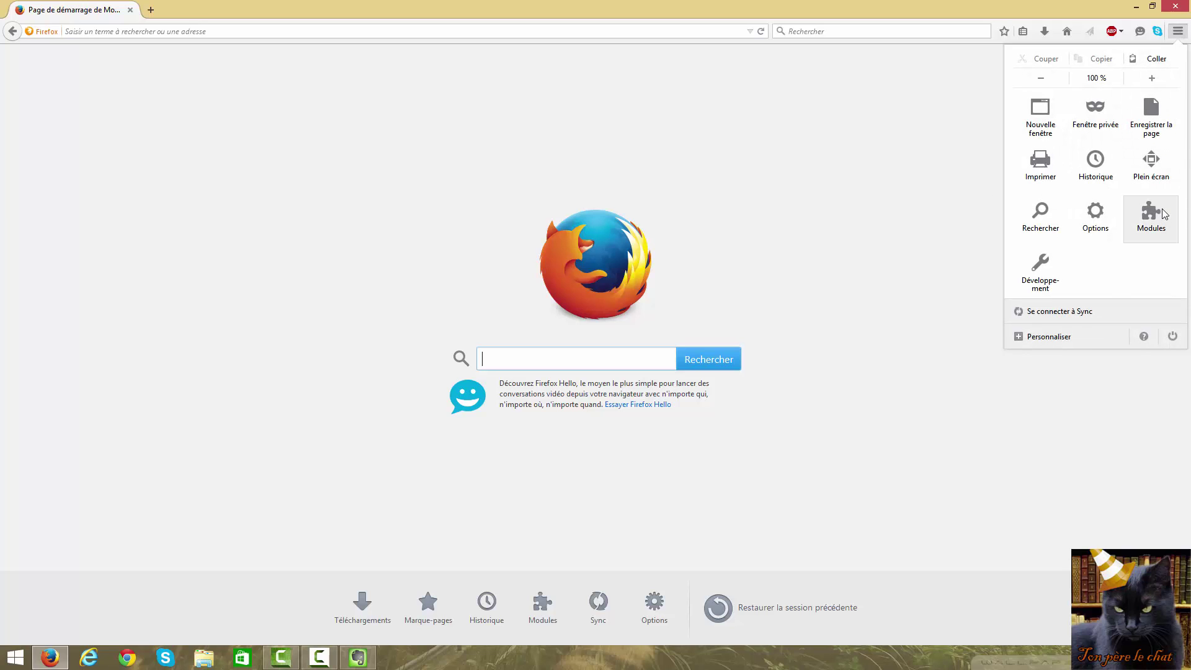
pyautogui.click(1157, 222)
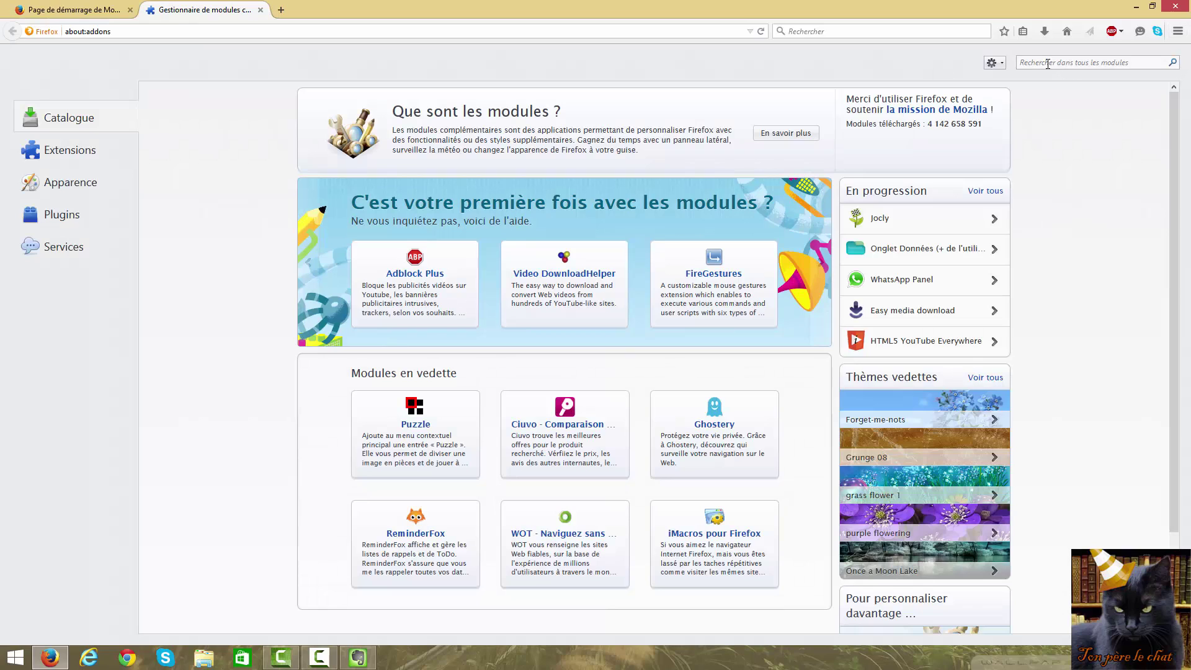
pyautogui.write('evernote')
pyautogui.press('Return')
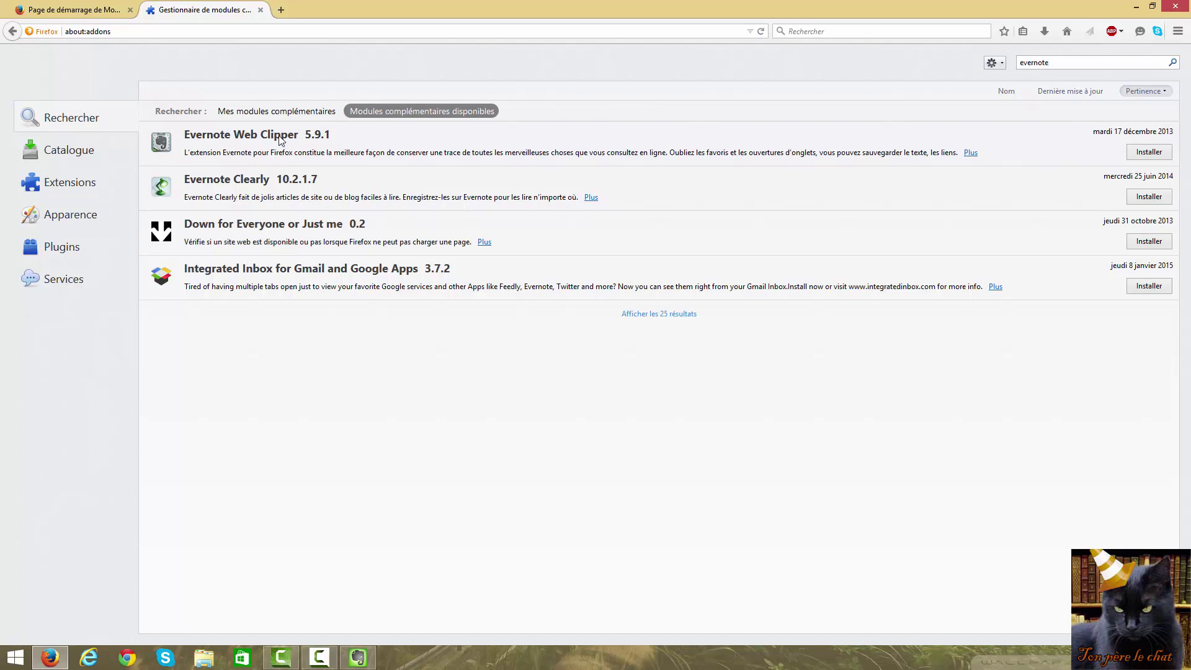
pyautogui.click(1147, 155)
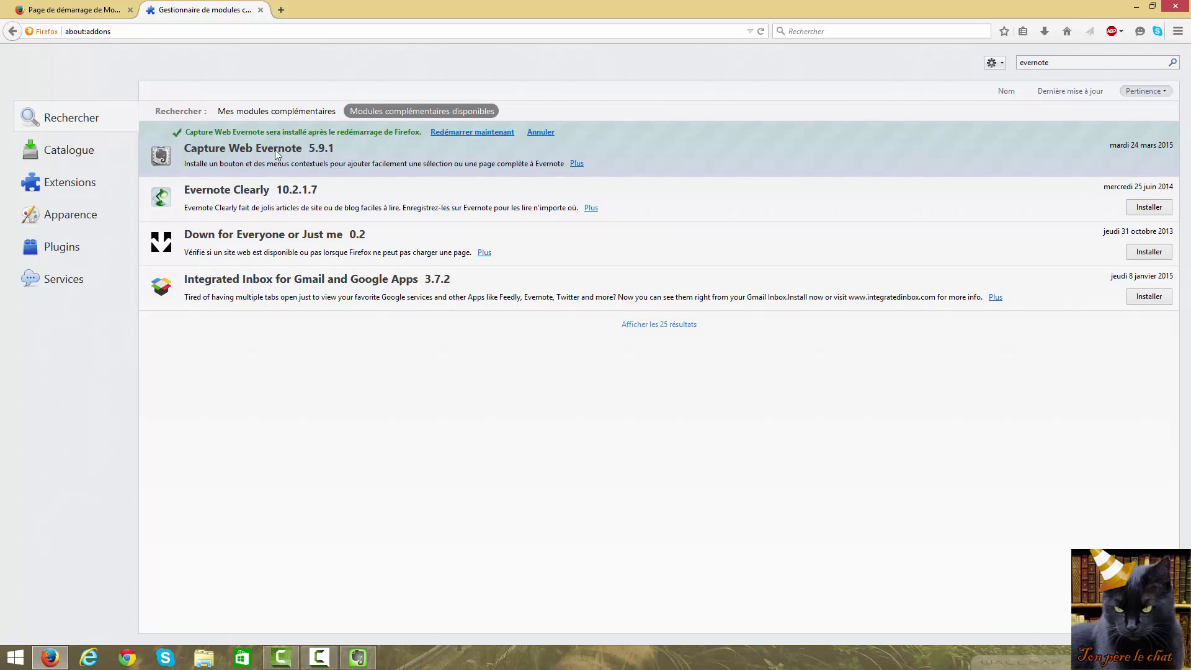
pyautogui.click(478, 134)
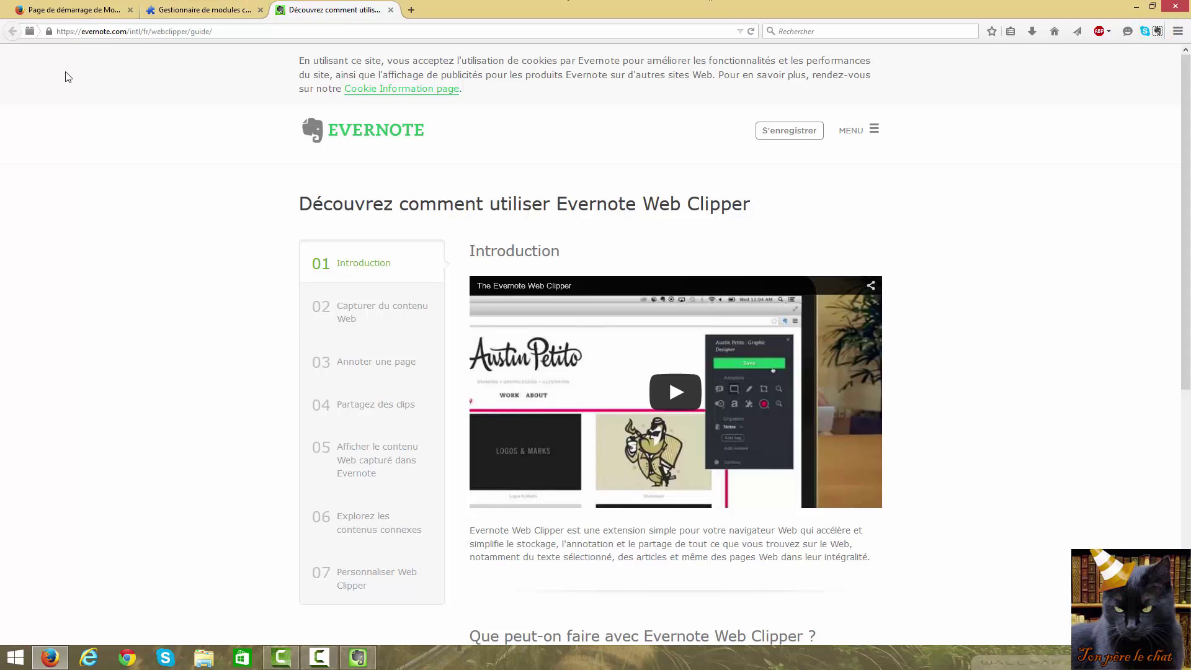
# Switch to the 'Page de démarrage de Mozilla Firefox' tab
pyautogui.click(63, 11)
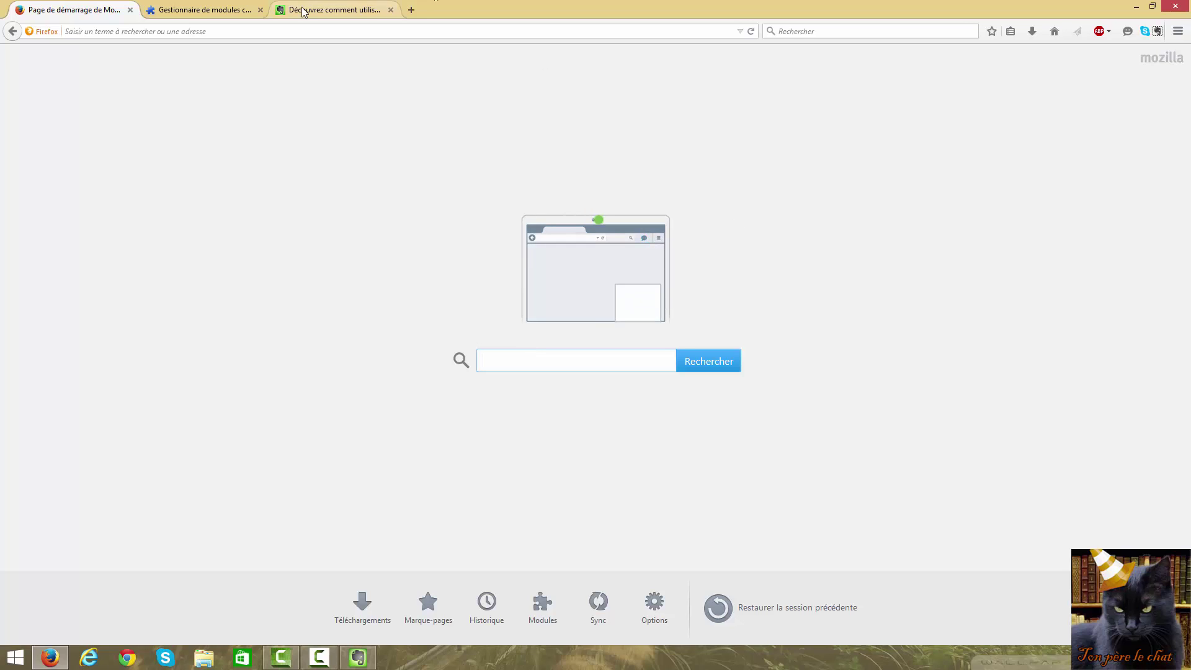
# Load plotutos.fr and open the article '3 techniques simples pour extraire le son d'une vidéo'
pyautogui.click(310, 31)
pyautogui.write('htt')
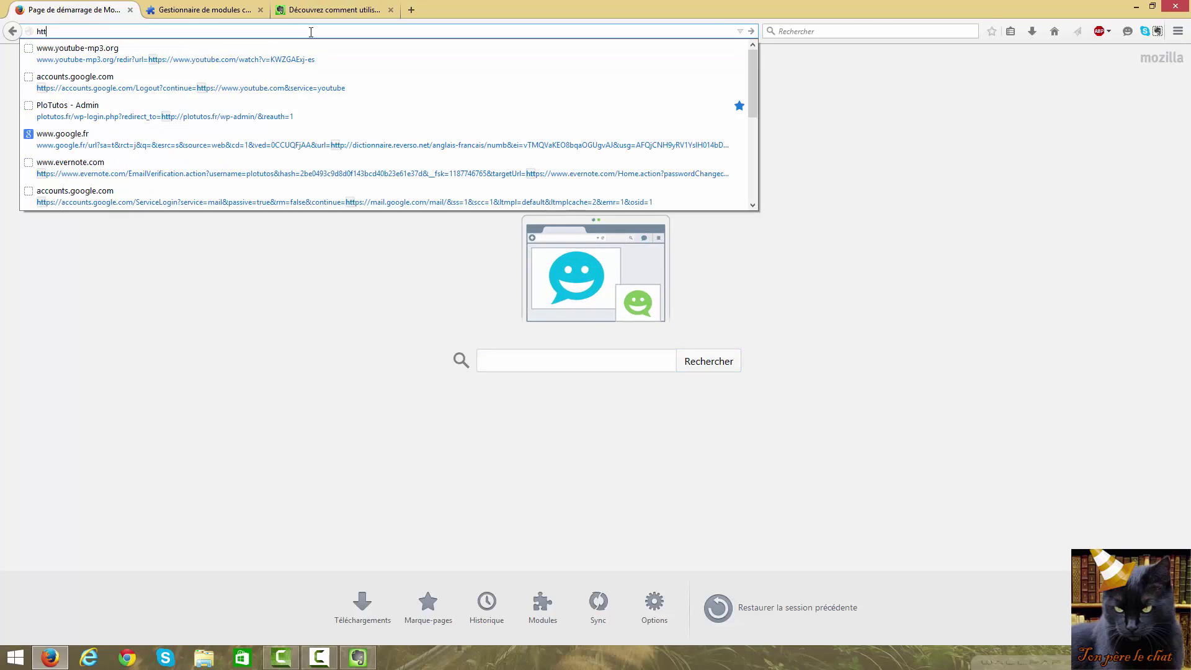
pyautogui.write('p')
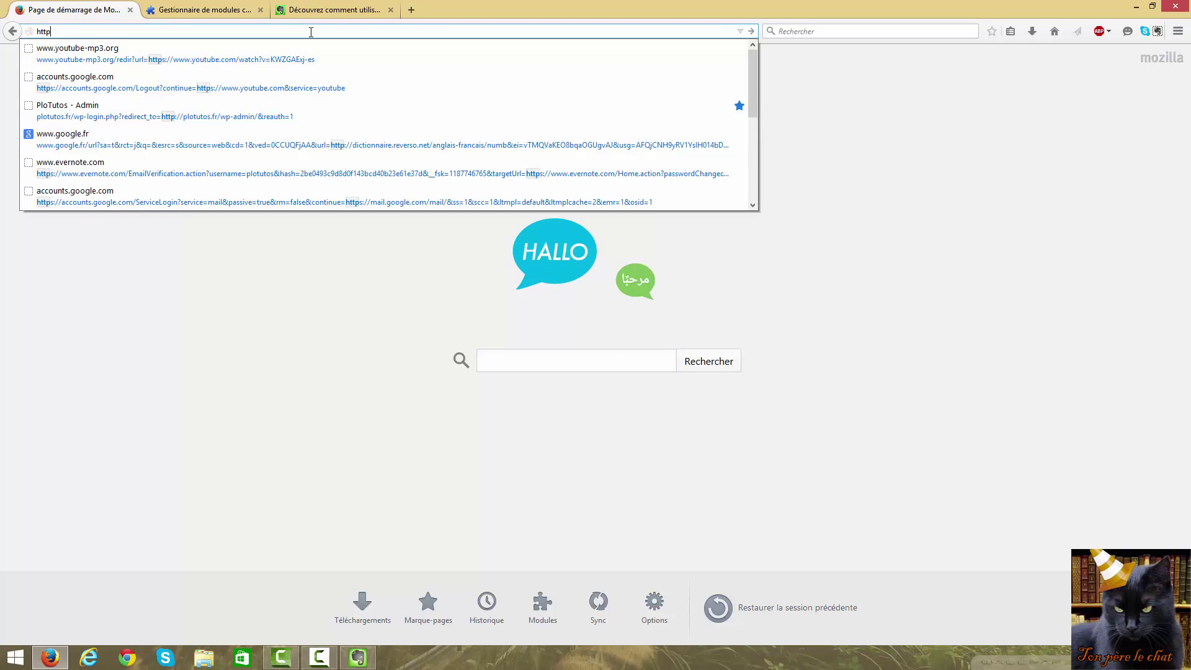
pyautogui.write('://plotutos.fr/')
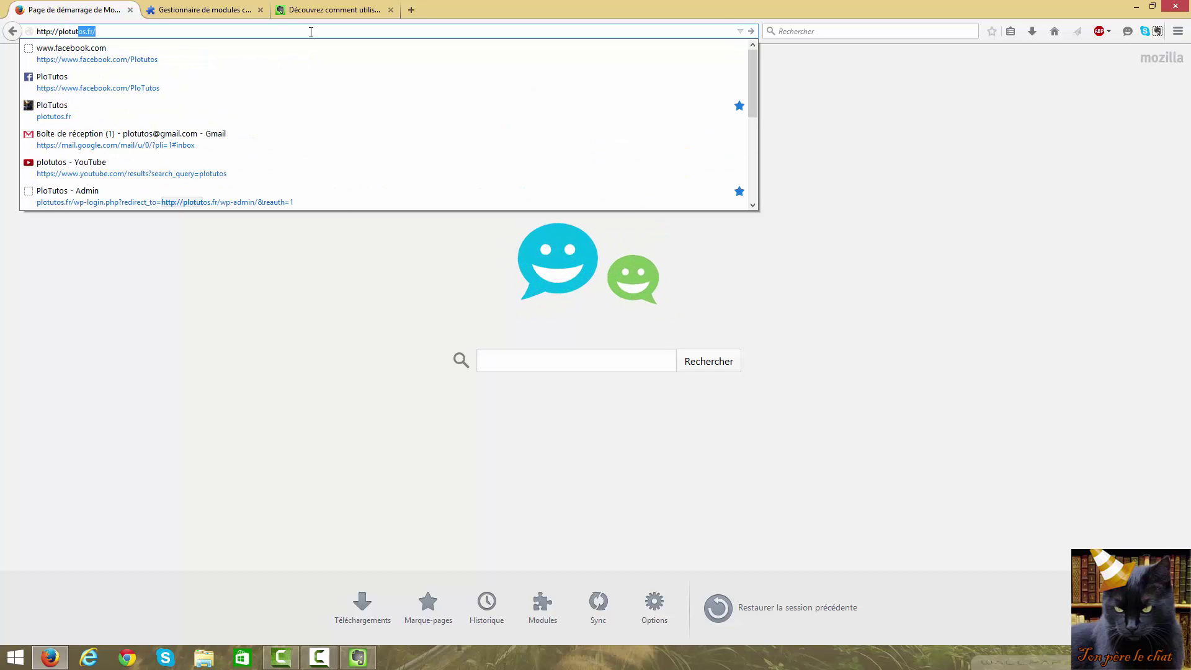
pyautogui.press('Return')
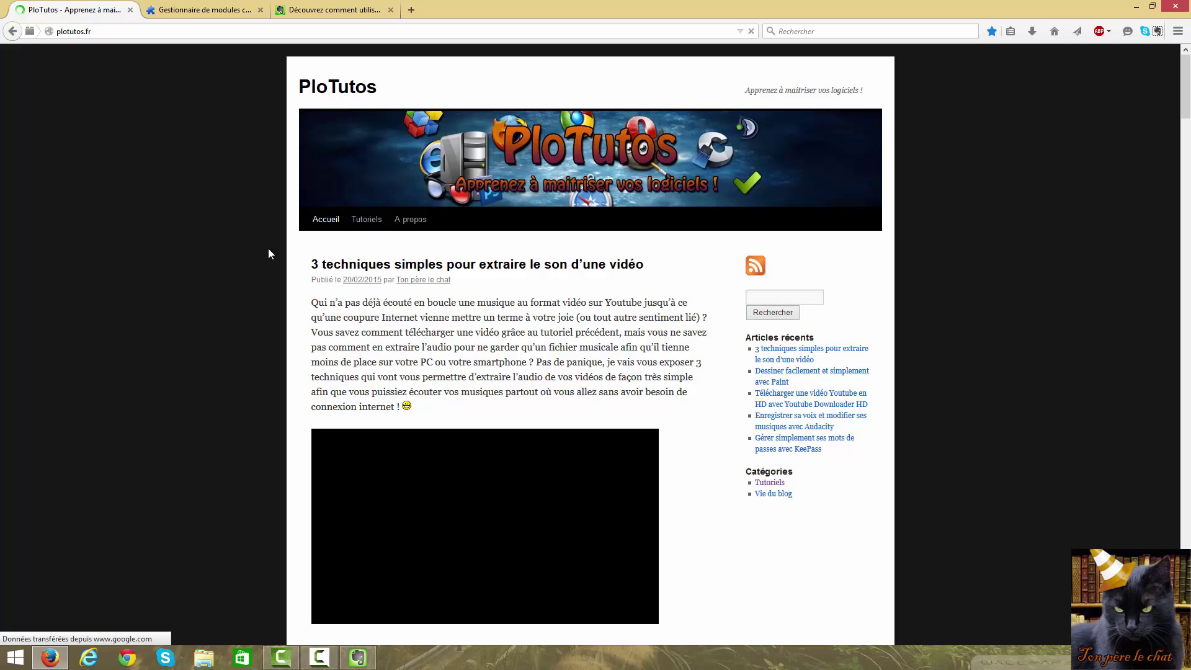
pyautogui.scroll(-2, 268, 248)
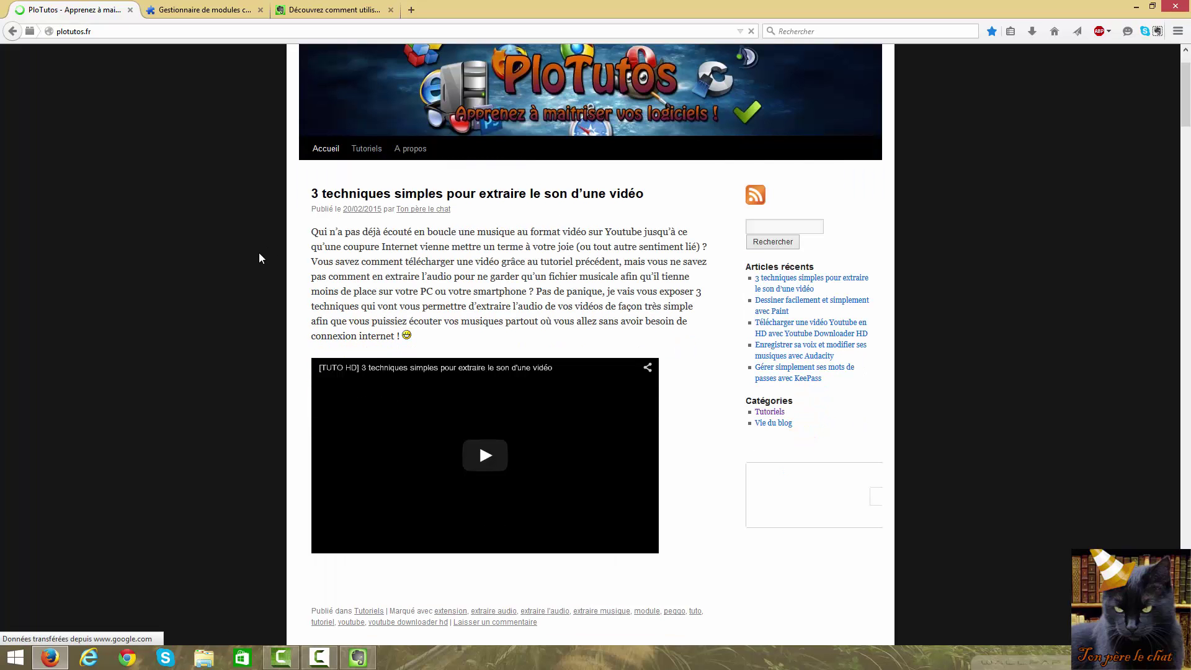
pyautogui.scroll(-5, 260, 248)
pyautogui.scroll(5, 261, 240)
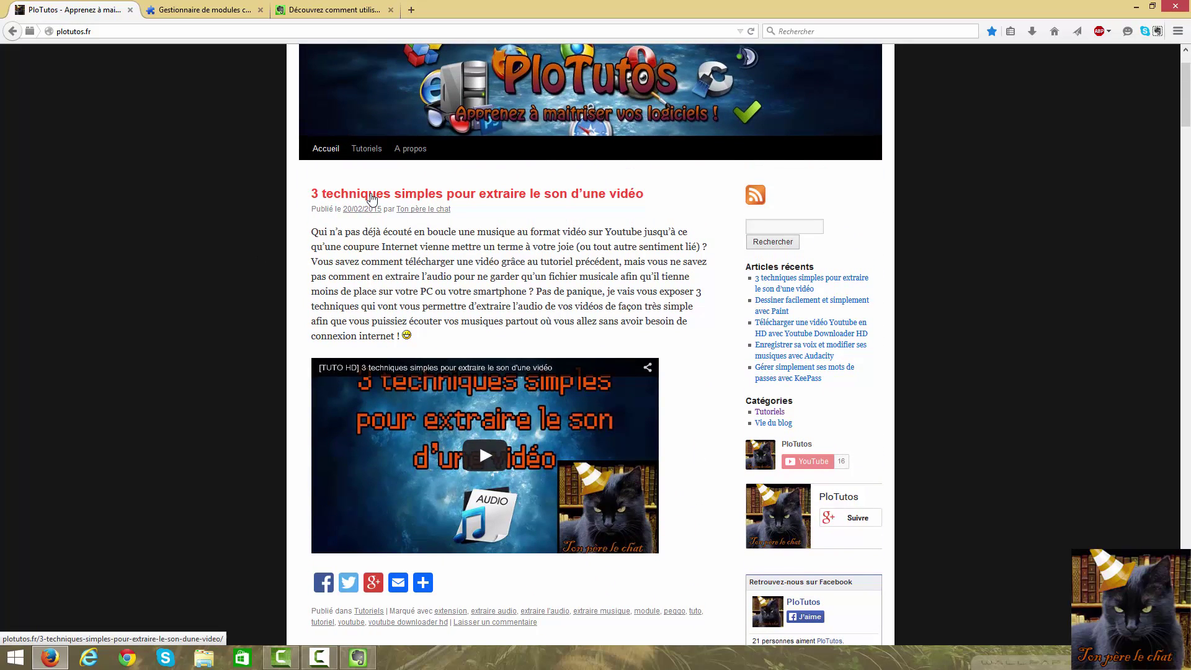
pyautogui.click(372, 198)
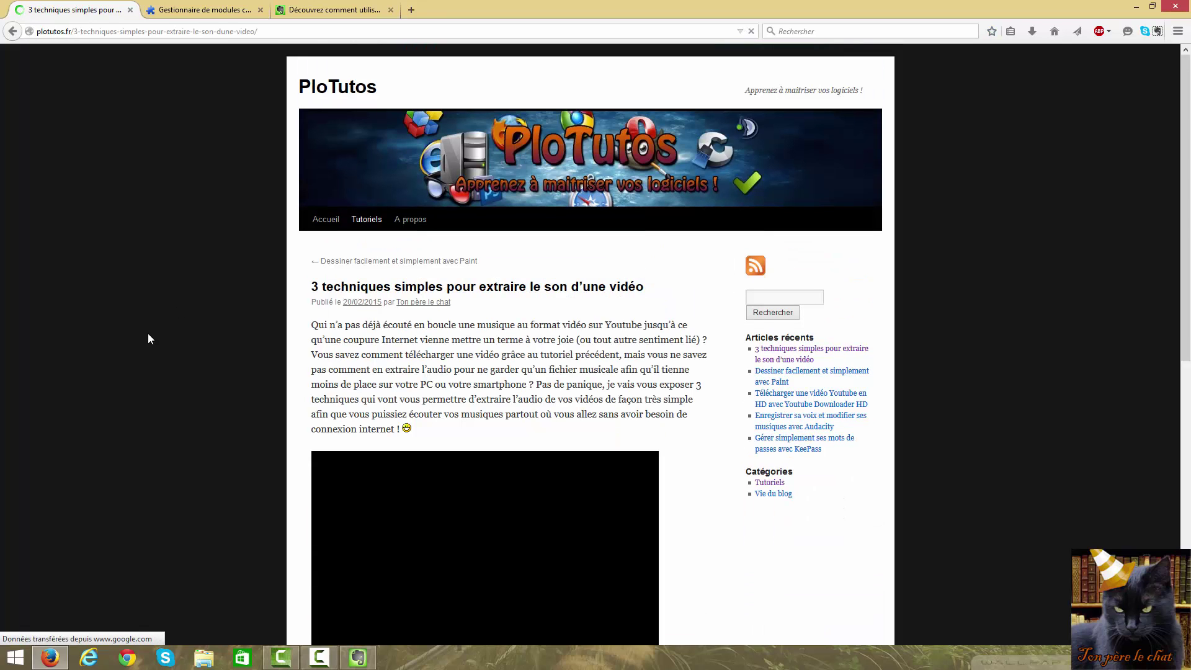
pyautogui.scroll(-1, 306, 351)
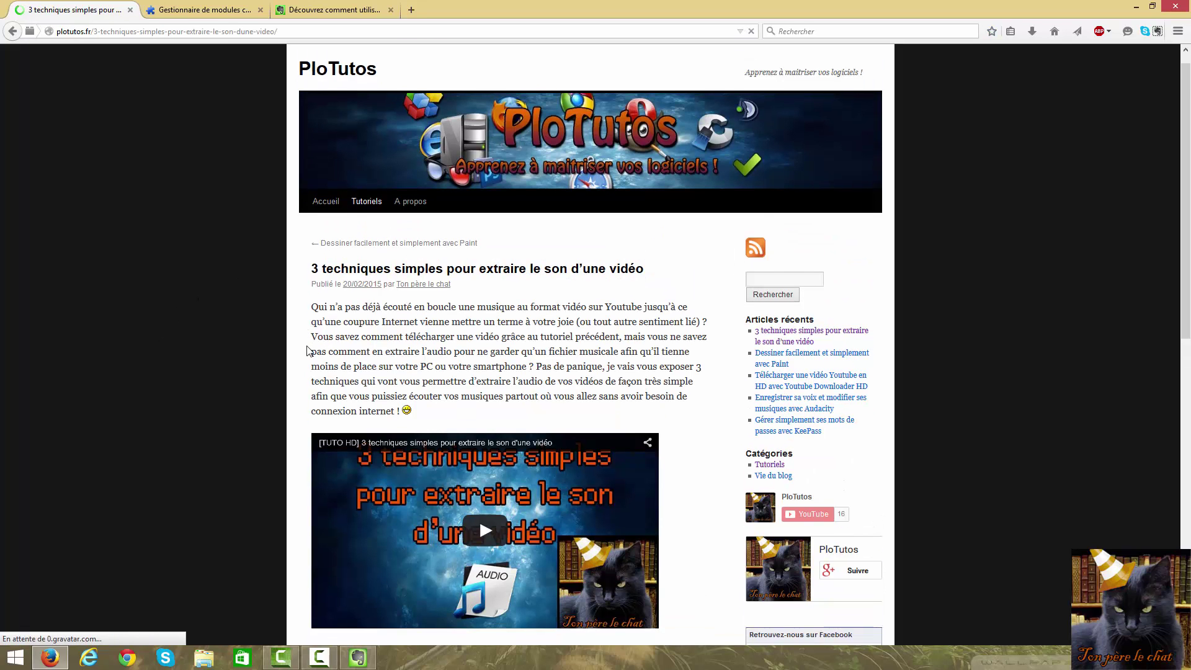
pyautogui.scroll(-5, 244, 329)
pyautogui.scroll(6, 285, 237)
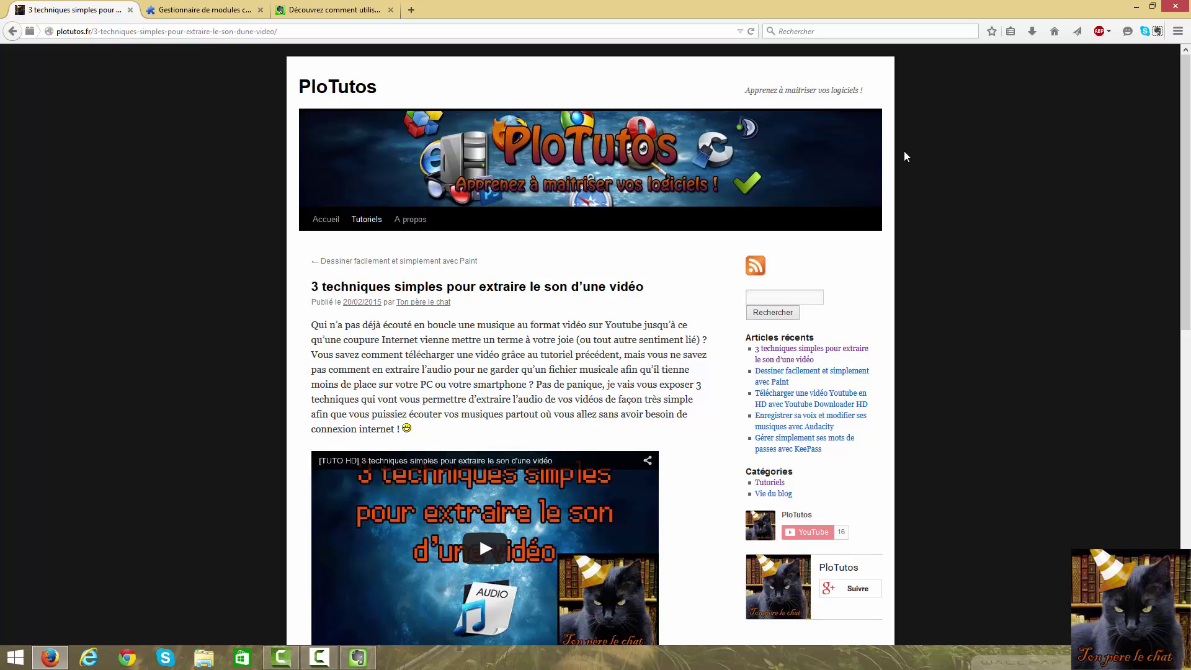
# Sign in to the Evernote Web Clipper with the account password and decline Firefox's offer to save it
pyautogui.click(1157, 31)
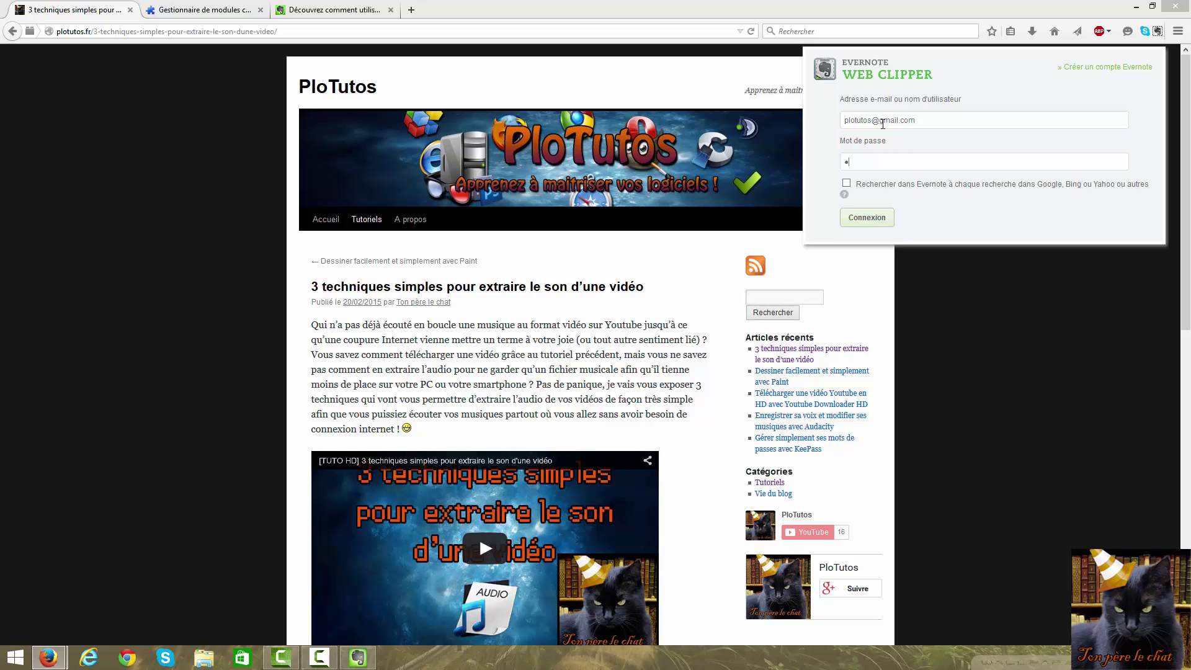
pyautogui.write('********')
pyautogui.press('Return')
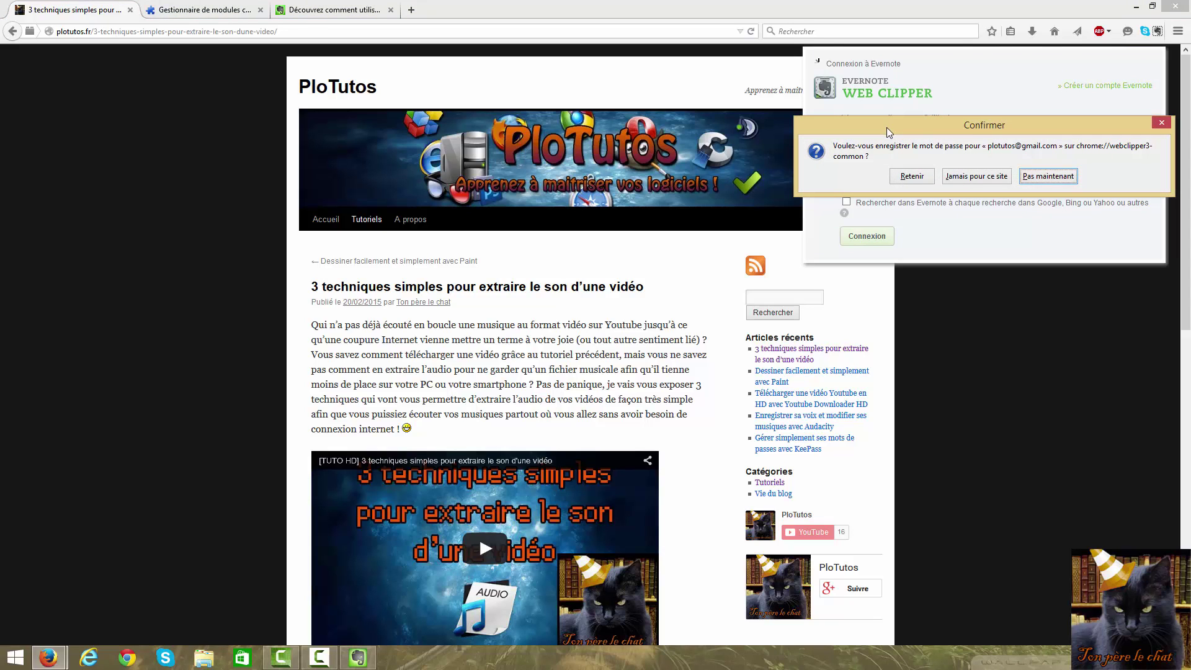
pyautogui.click(1048, 176)
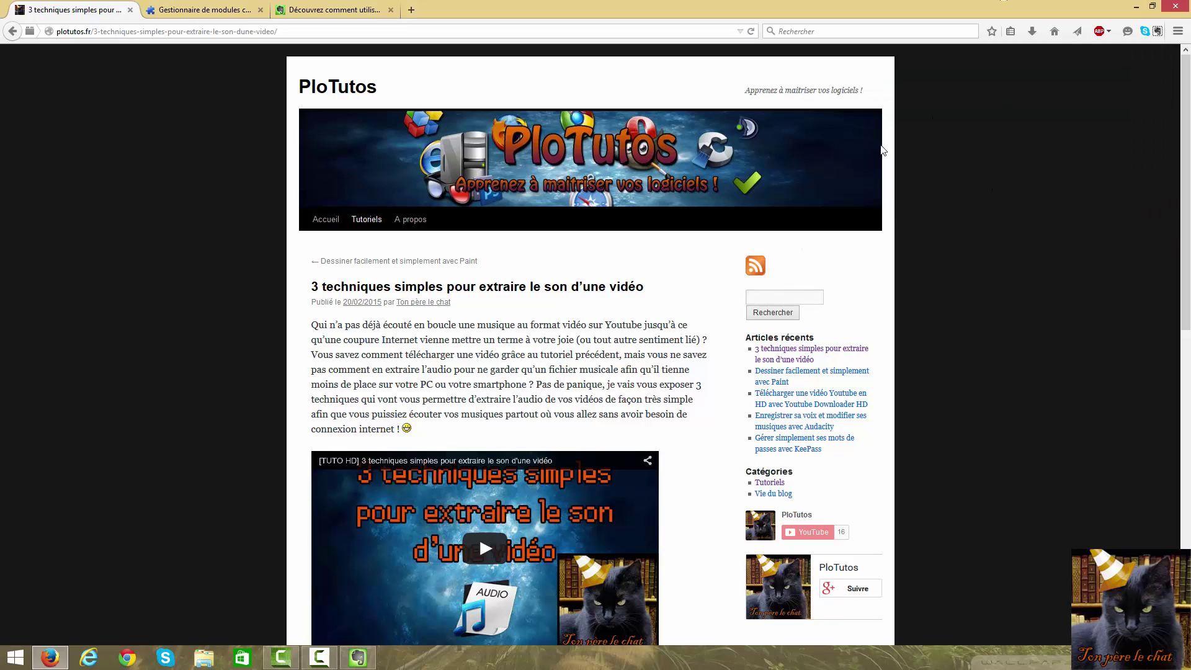
# In the Web Clipper, keep 'Articles de blogs' as the target notebook and dismiss the smart-fill tip
pyautogui.click(1157, 32)
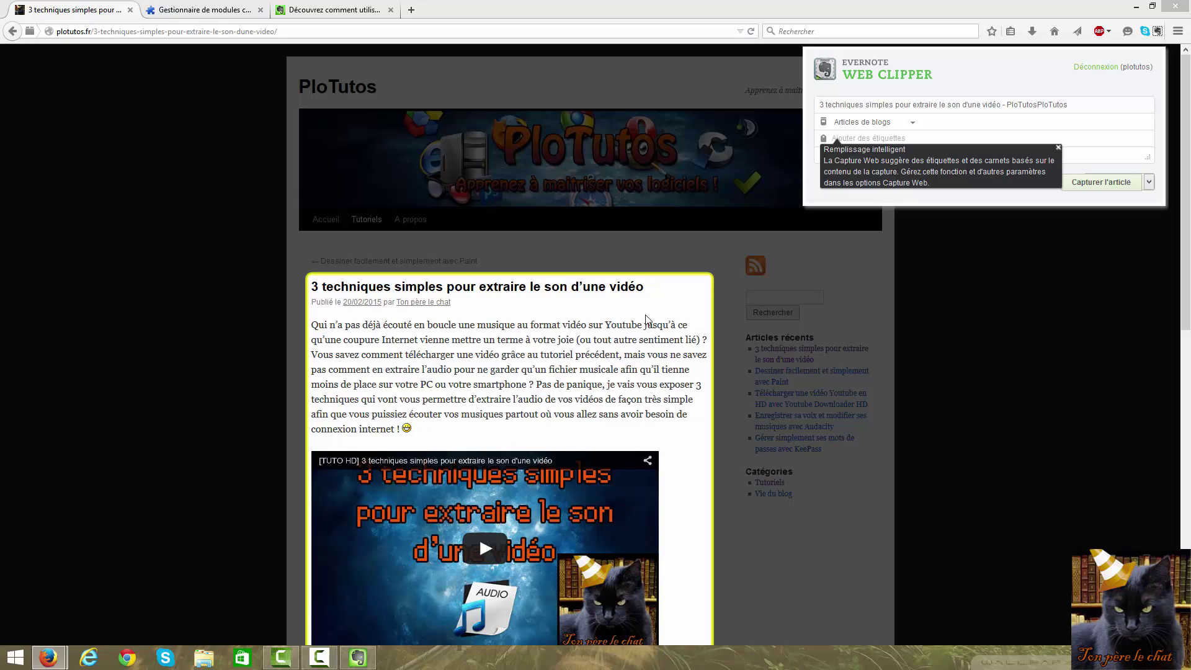
pyautogui.click(911, 123)
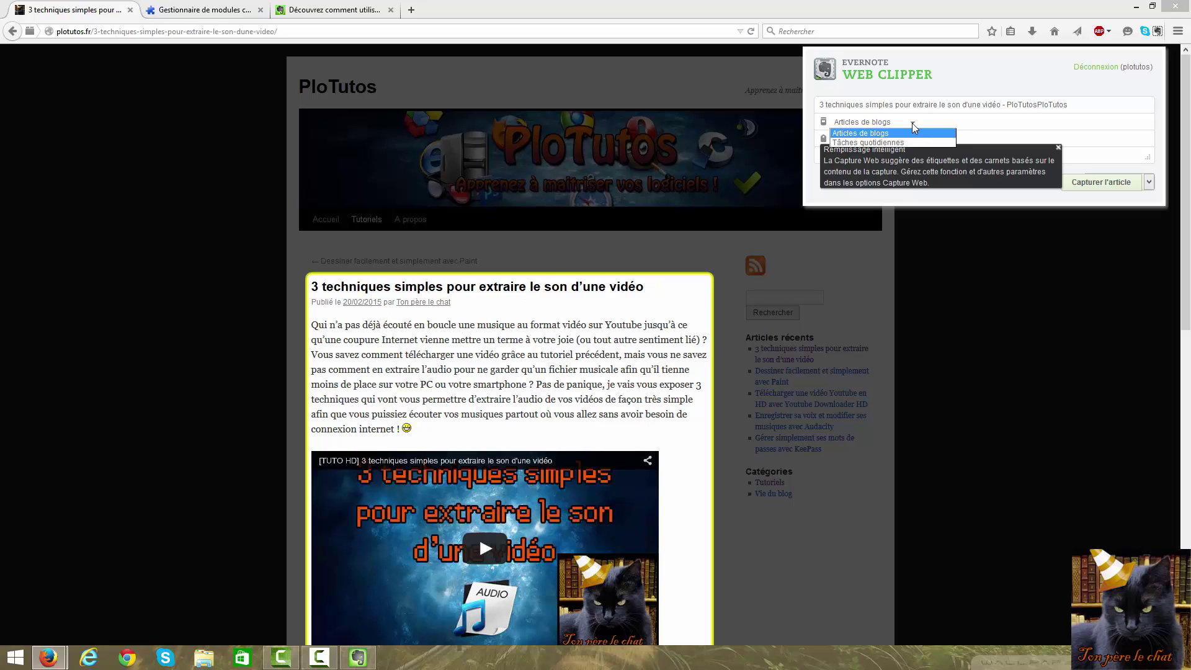
pyautogui.click(865, 134)
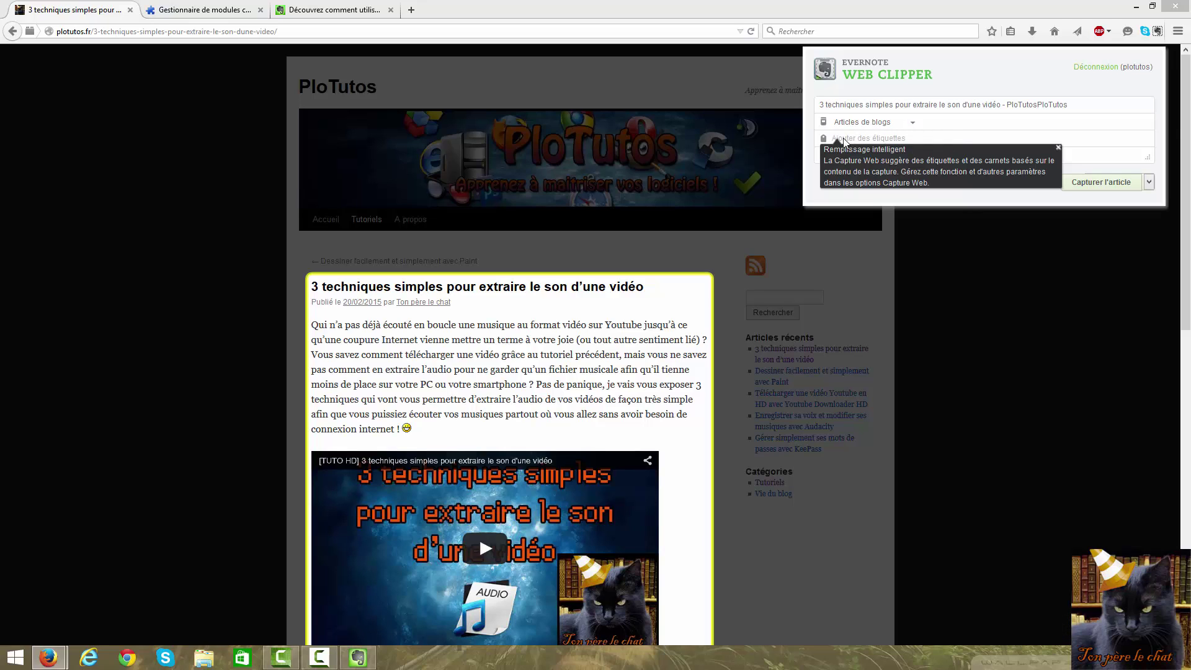
pyautogui.click(1058, 149)
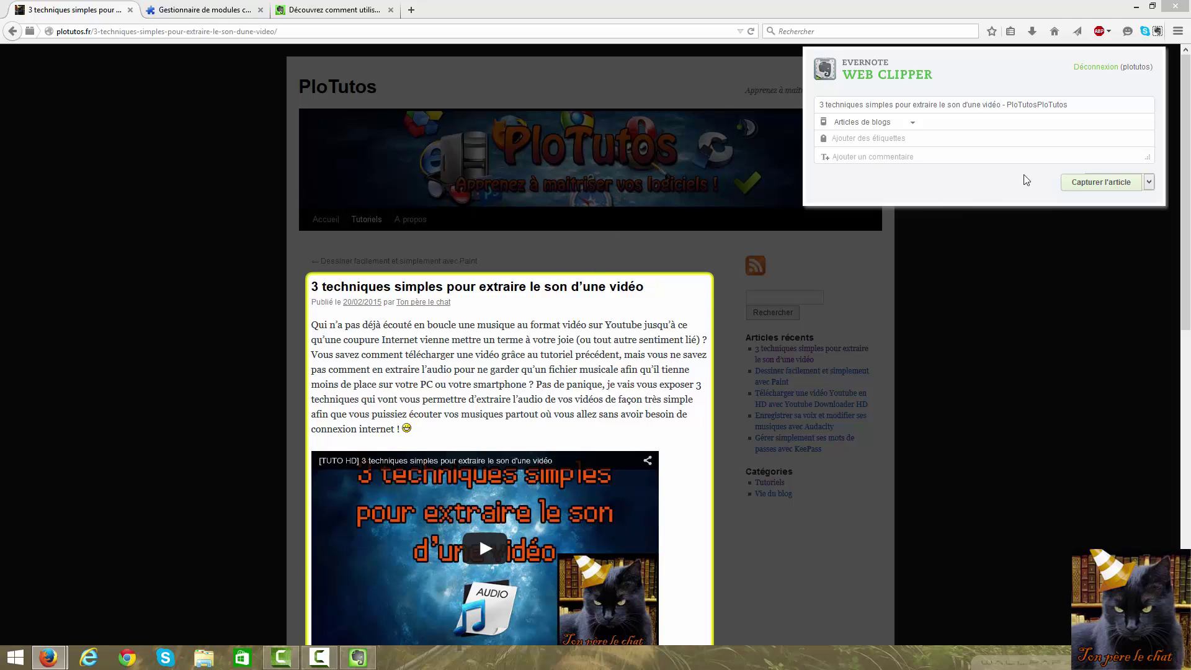
# Clip the page in 'Capturer l'article' format and close the confirmation
pyautogui.click(1148, 183)
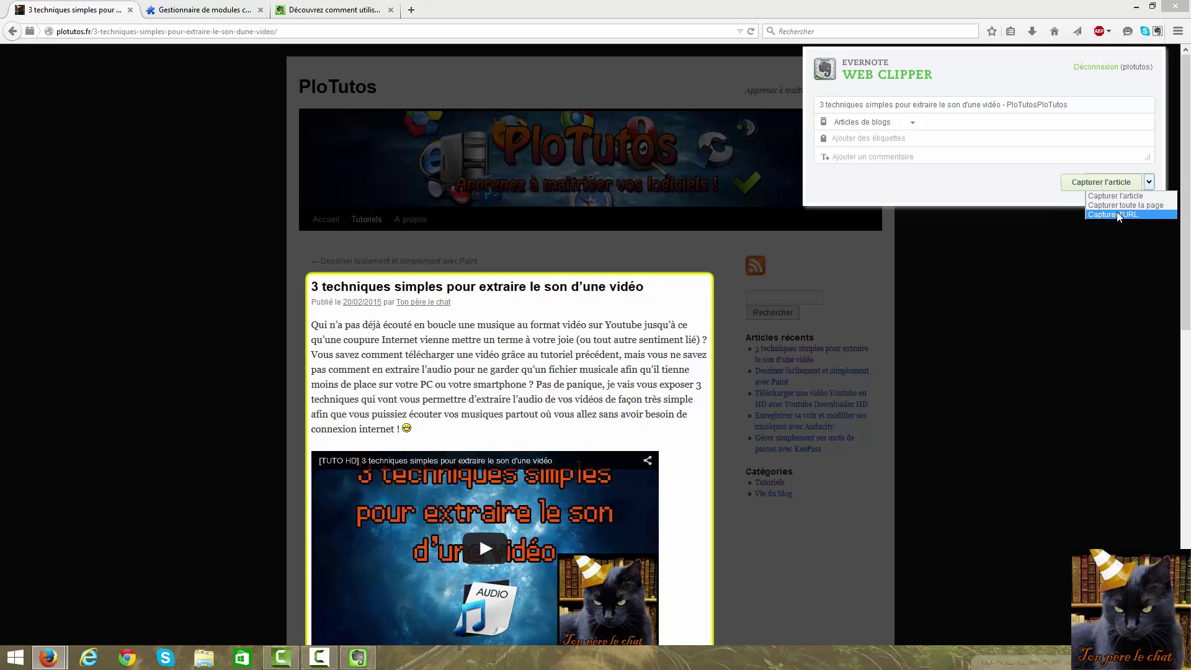
pyautogui.click(1129, 197)
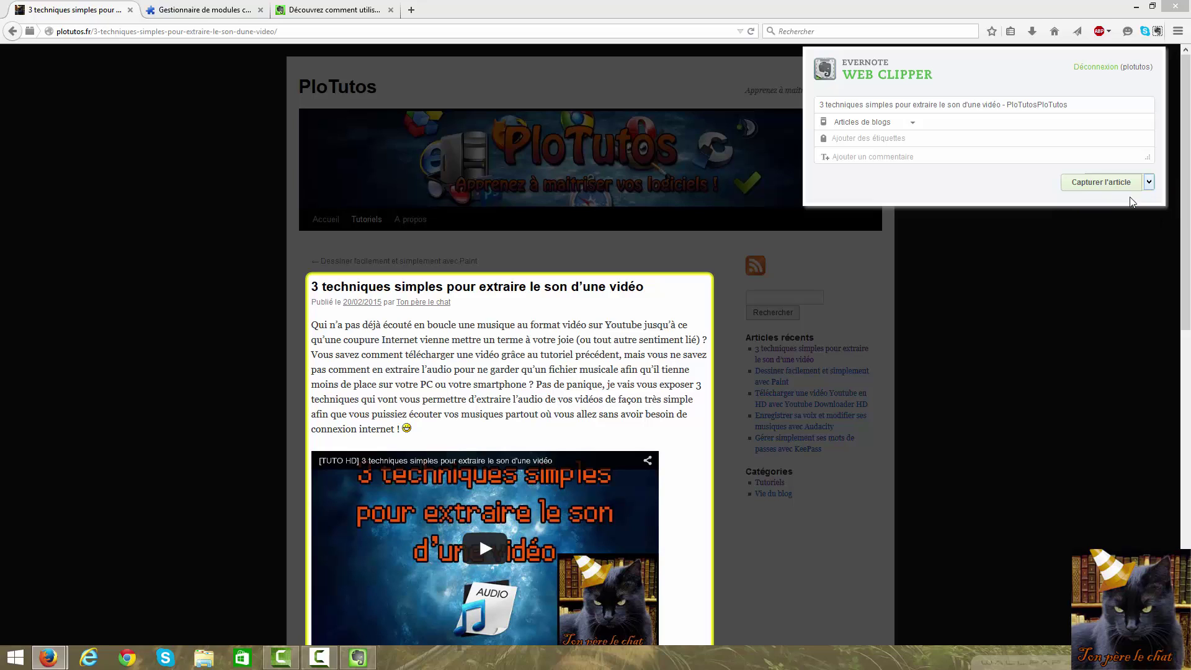
pyautogui.click(1089, 185)
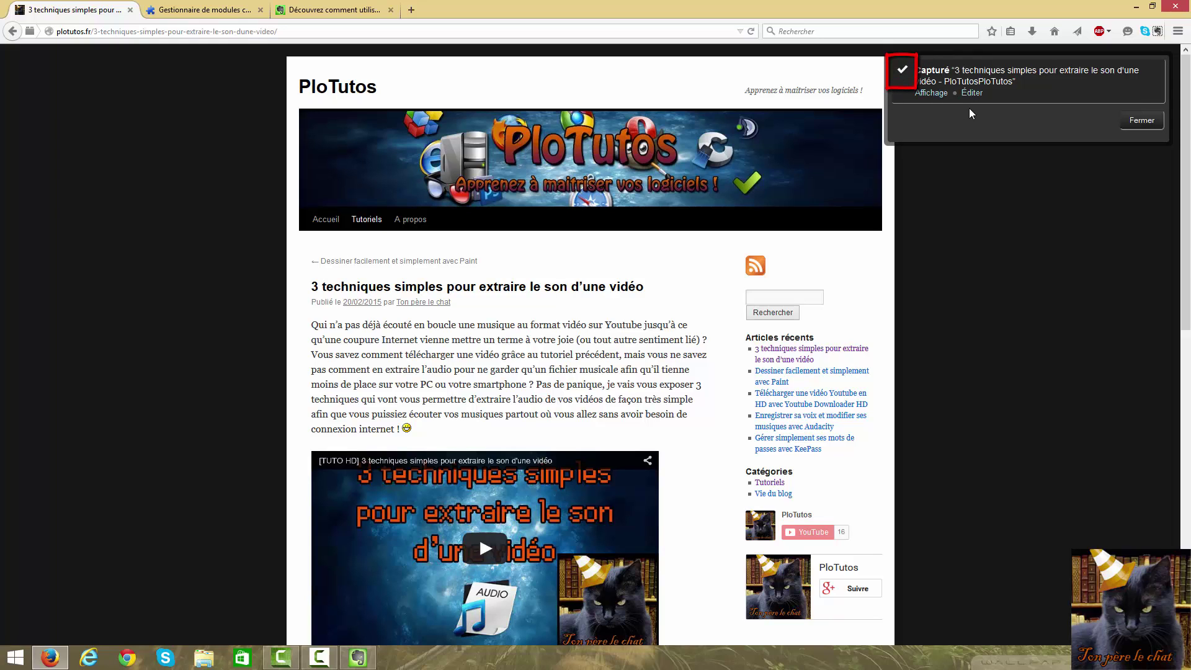
pyautogui.click(1140, 124)
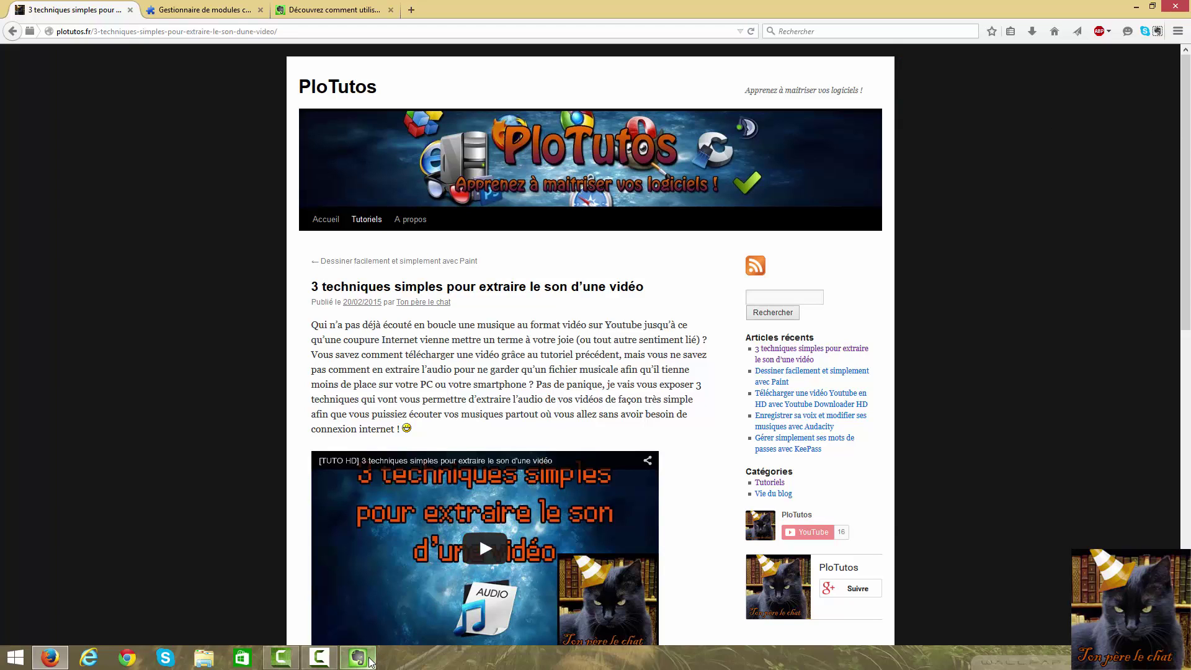
# In Evernote, show the Articles de blogs notebook, sync, and open the new '3 techniques simples…' note
pyautogui.click(369, 661)
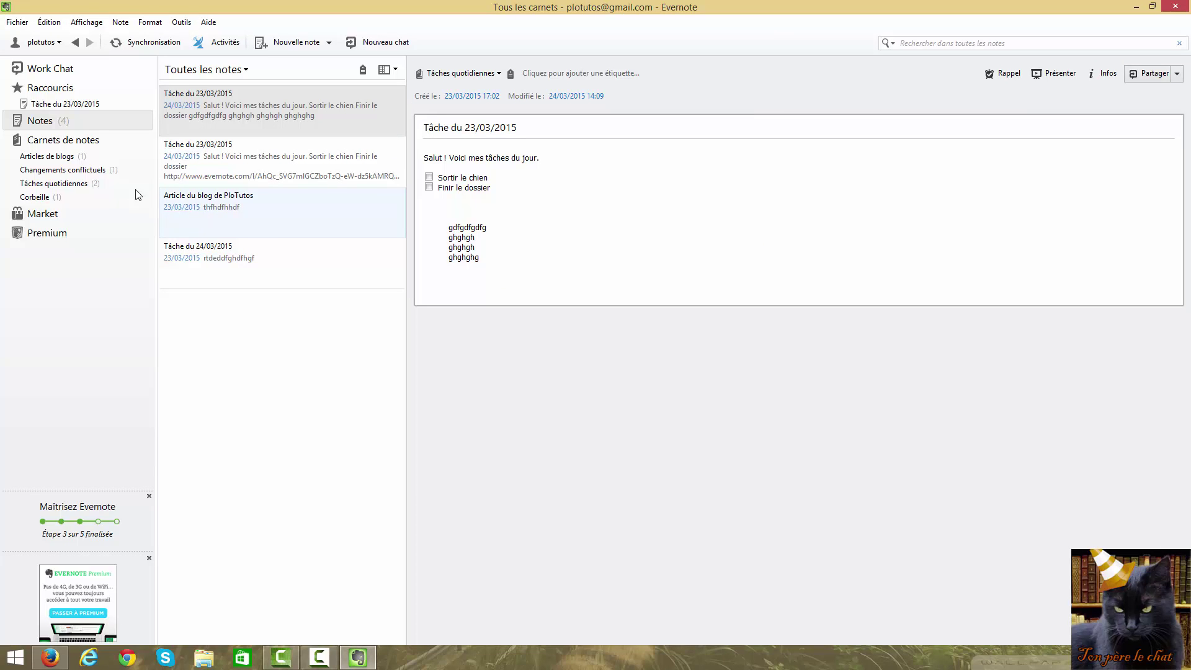
pyautogui.click(57, 157)
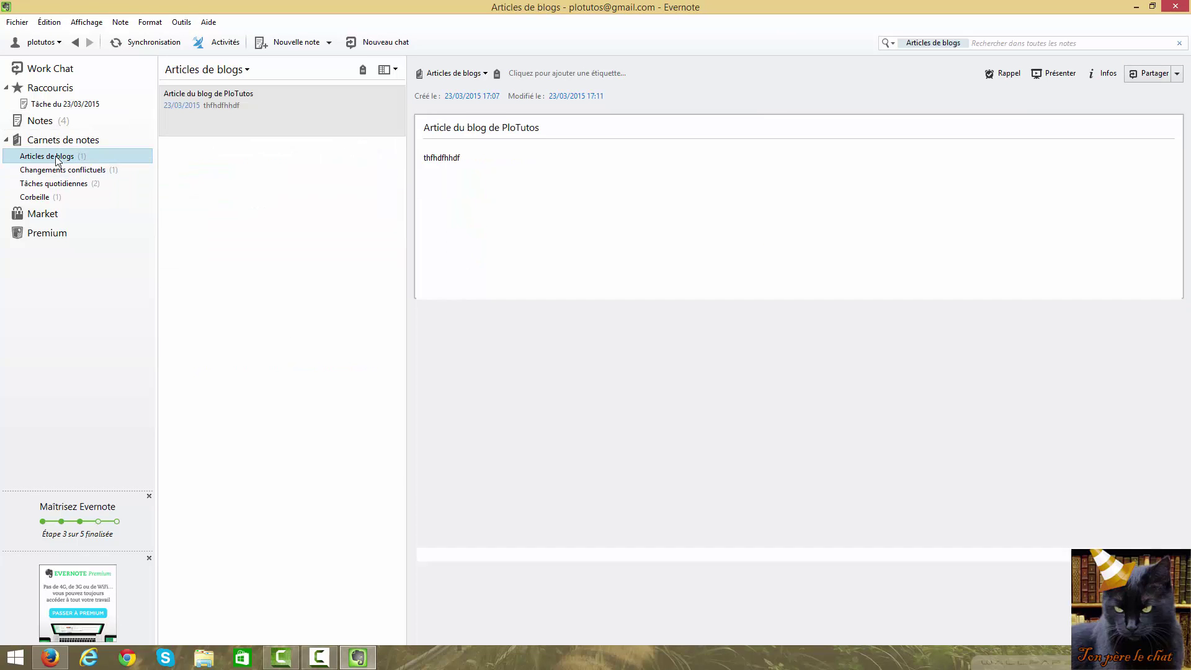
pyautogui.click(223, 117)
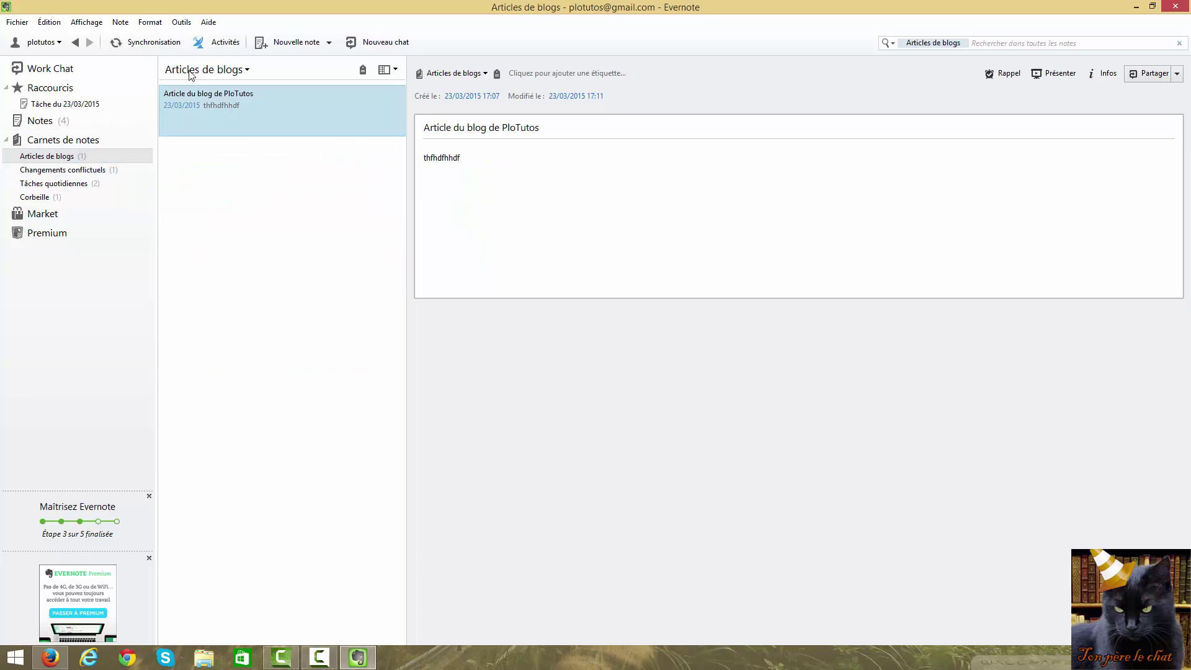
pyautogui.click(148, 43)
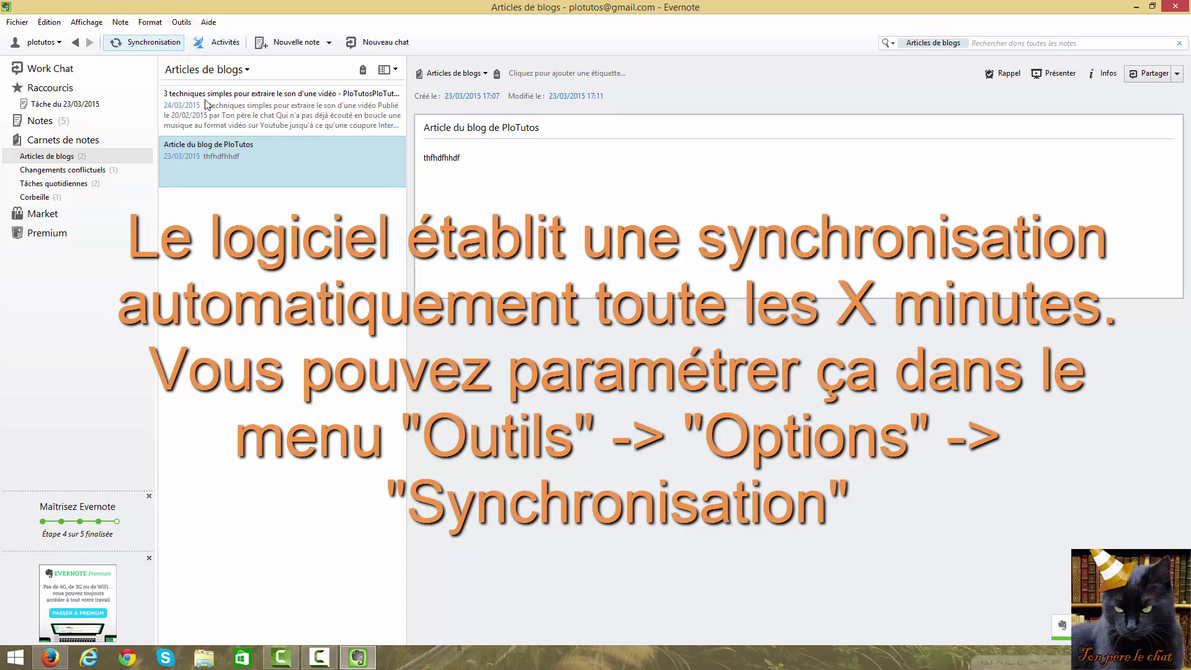
pyautogui.click(243, 104)
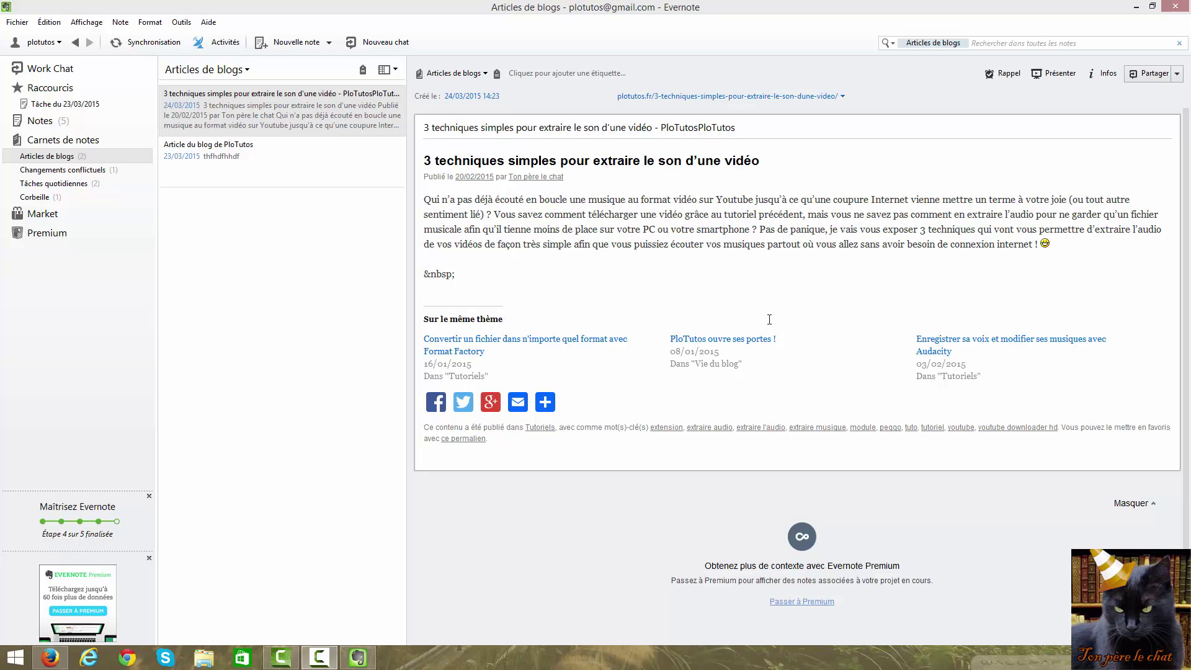
# Close the Evernote window
pyautogui.click(1171, 10)
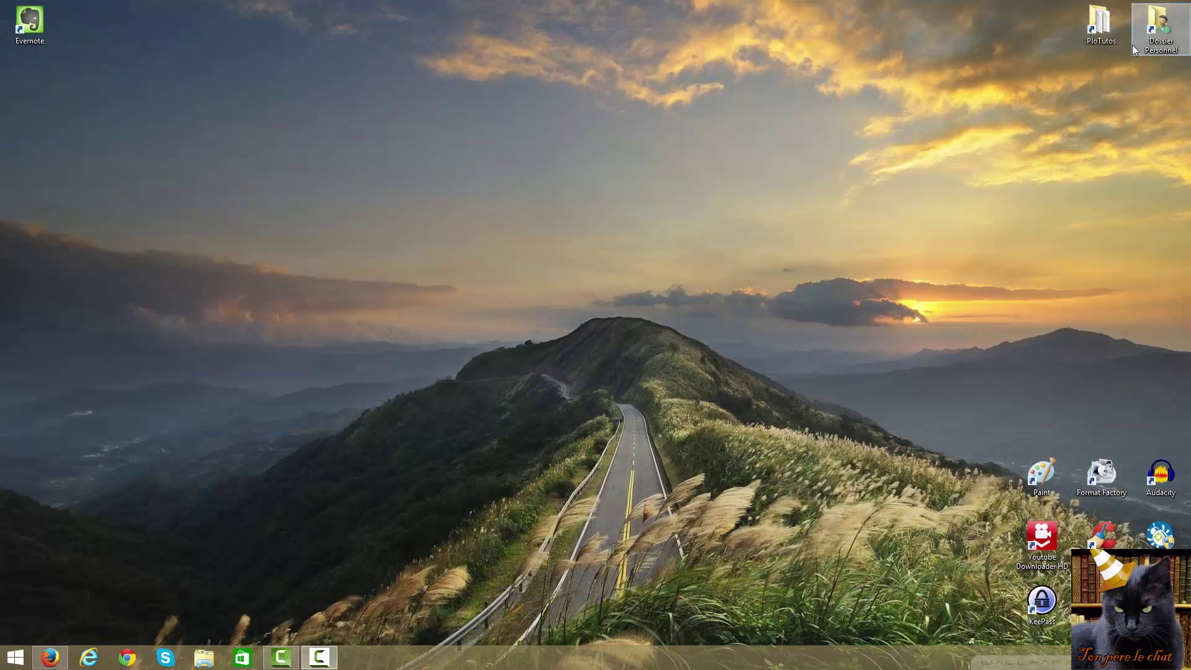